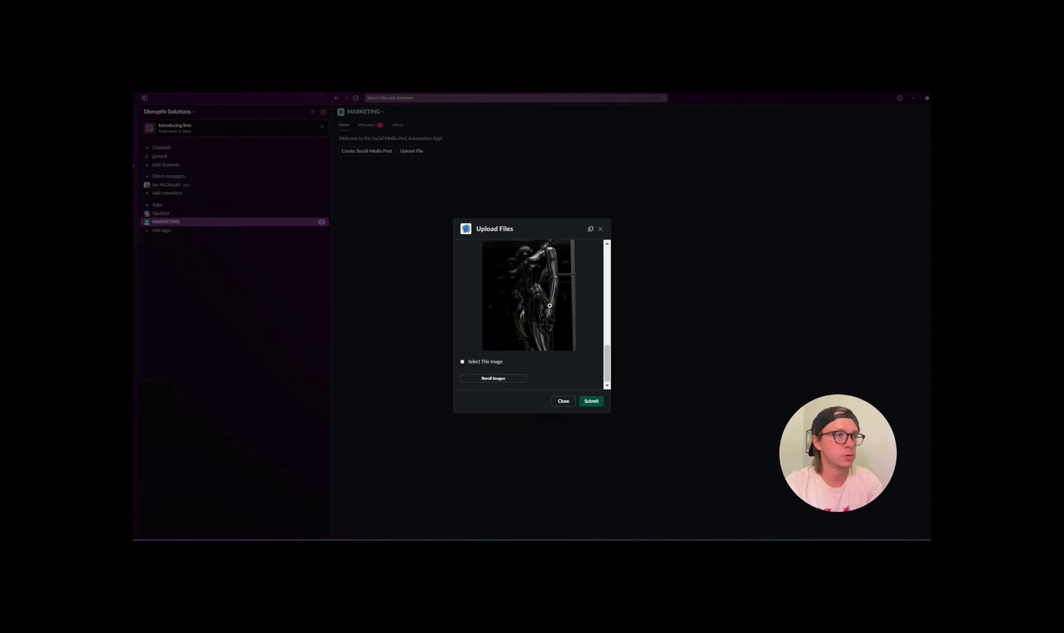
# - Shorten the generated keywords to "Ai" and reroll the suggested images
pyautogui.scroll(8, 548, 305)
pyautogui.scroll(5, 550, 305)
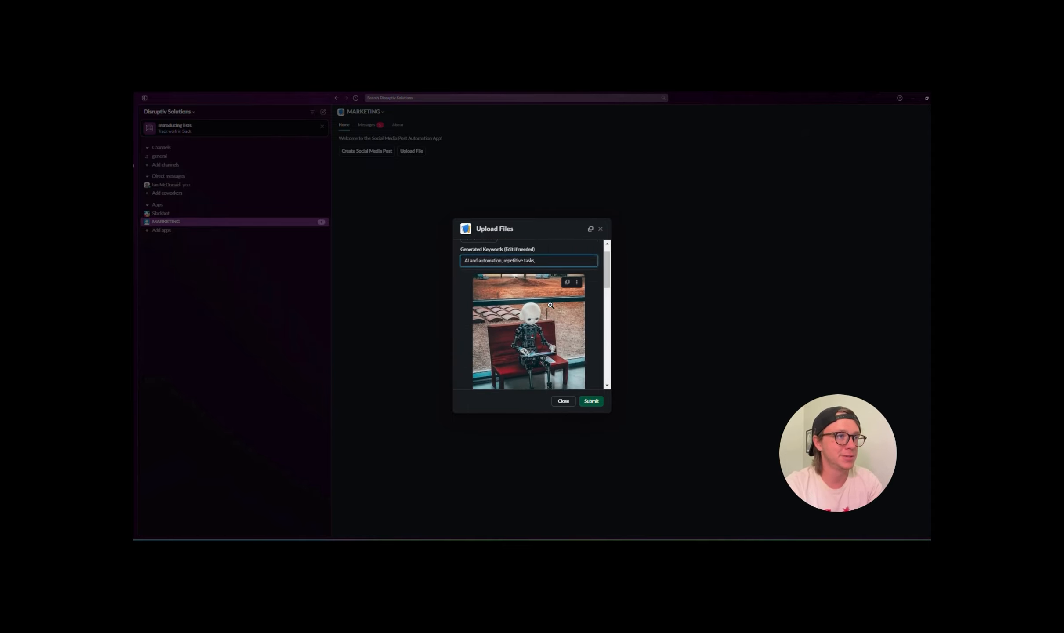
pyautogui.moveTo(554, 280); pyautogui.dragTo(481, 282)
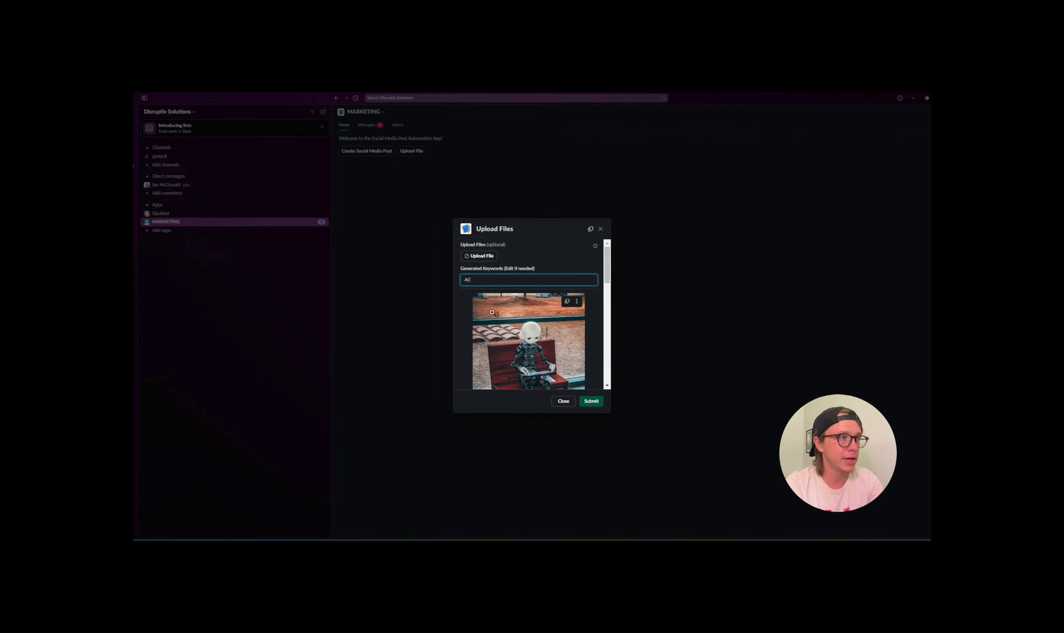
pyautogui.scroll(-10, 523, 334)
pyautogui.scroll(1, 523, 339)
pyautogui.scroll(-2, 518, 345)
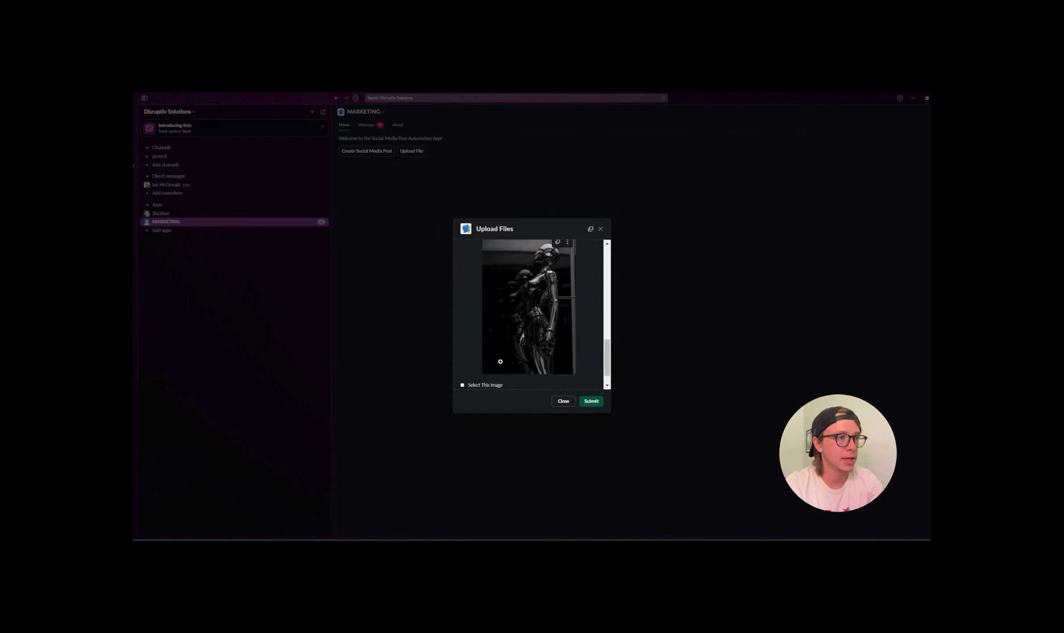
pyautogui.click(483, 380)
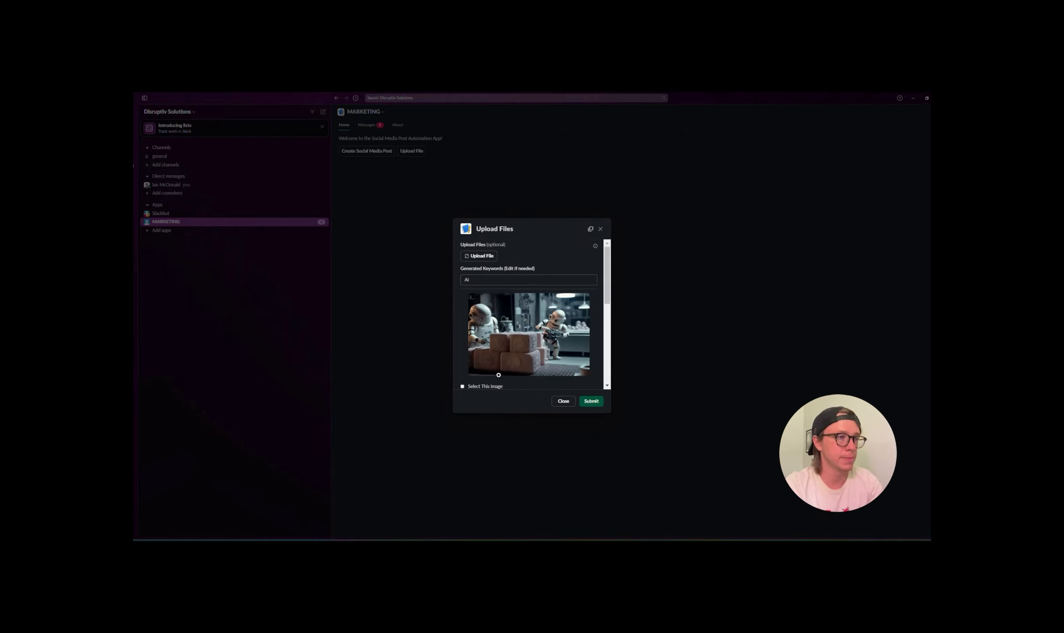
# - Select the image of robots with stacked blocks and submit it as the post's attachment
pyautogui.scroll(-5, 572, 304)
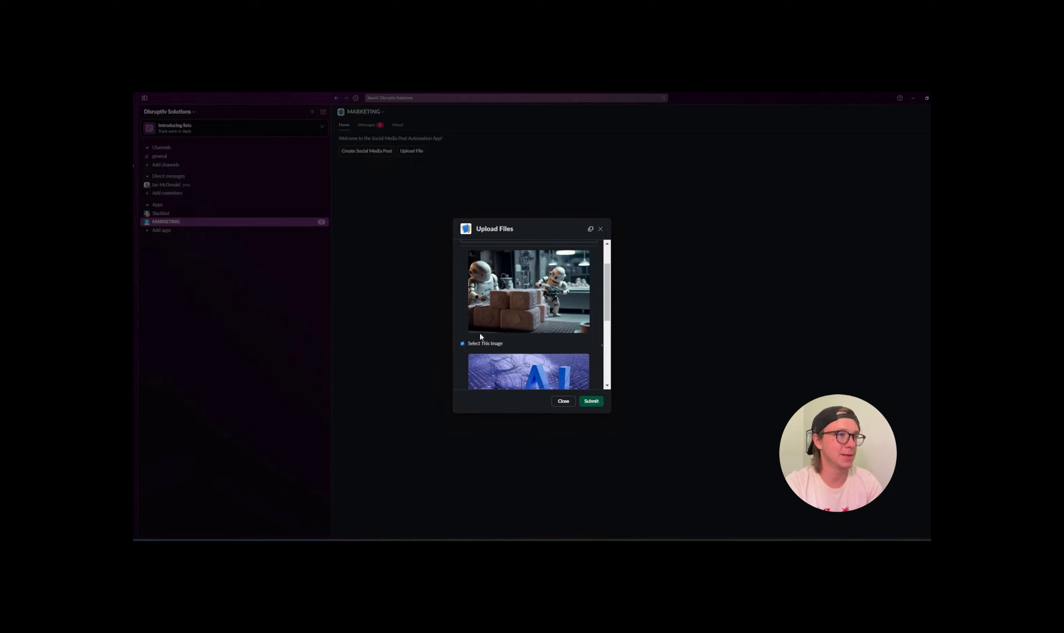
pyautogui.scroll(-5, 480, 333)
pyautogui.click(591, 401)
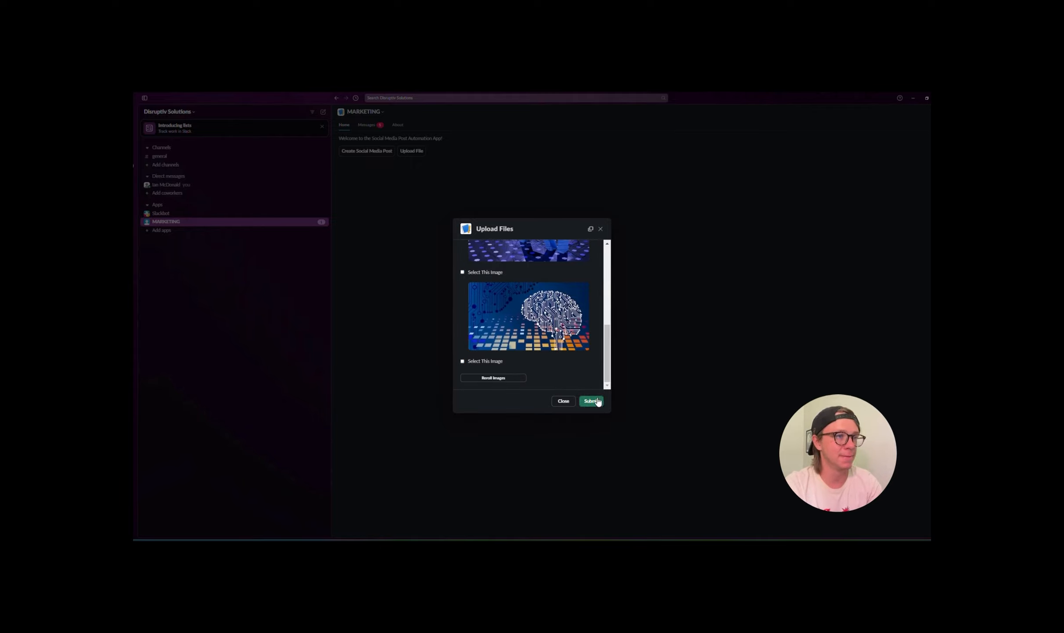
# - Review the generated post's text and attached image, and submit the post for publishing
pyautogui.scroll(-3, 520, 272)
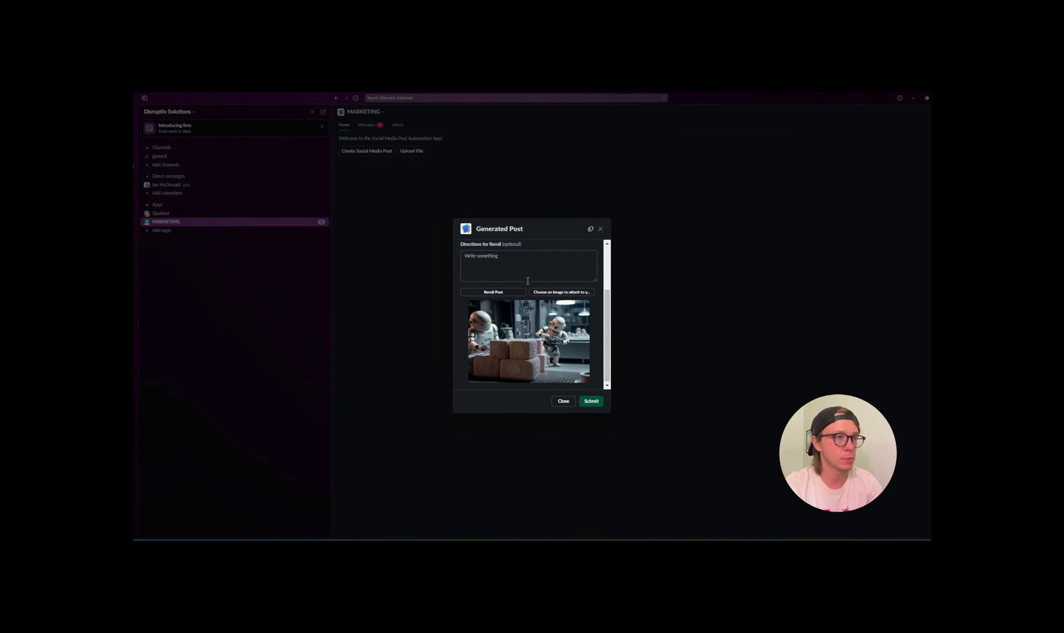
pyautogui.scroll(3, 514, 263)
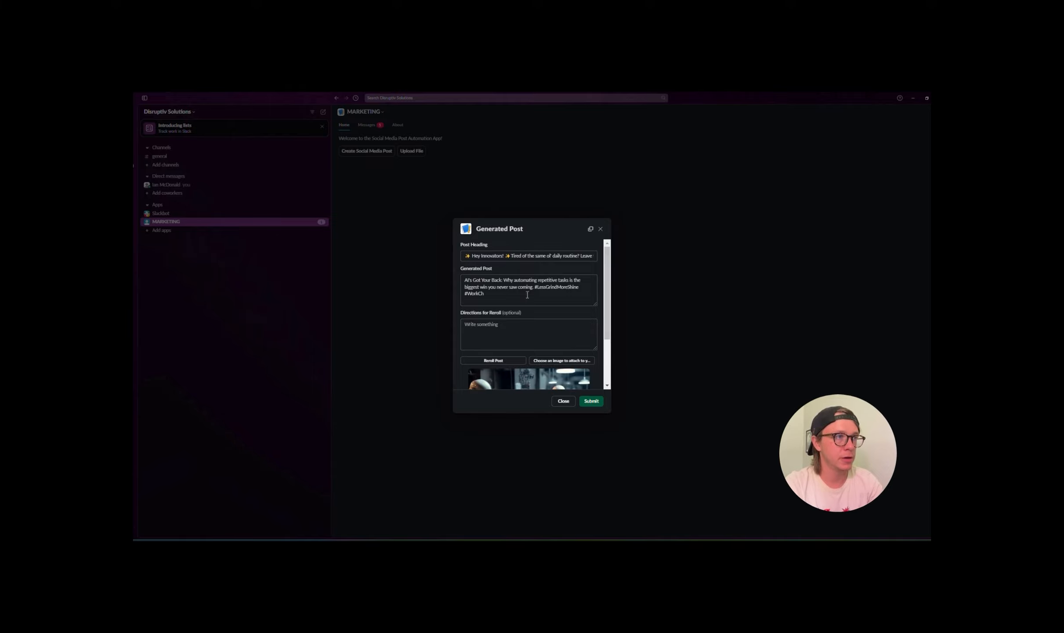
pyautogui.scroll(-3, 538, 361)
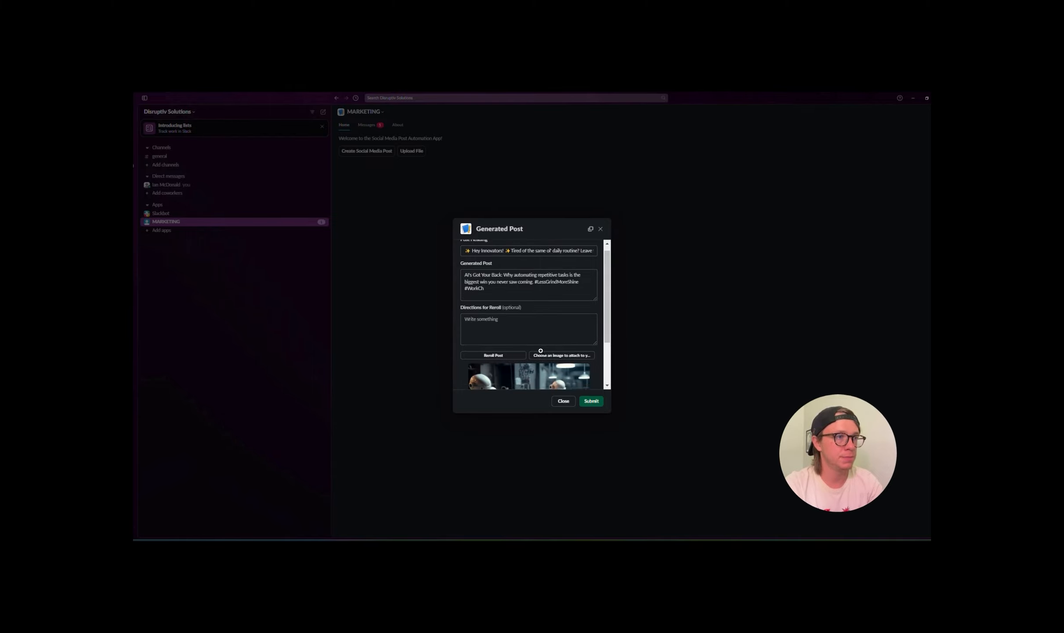
pyautogui.click(593, 402)
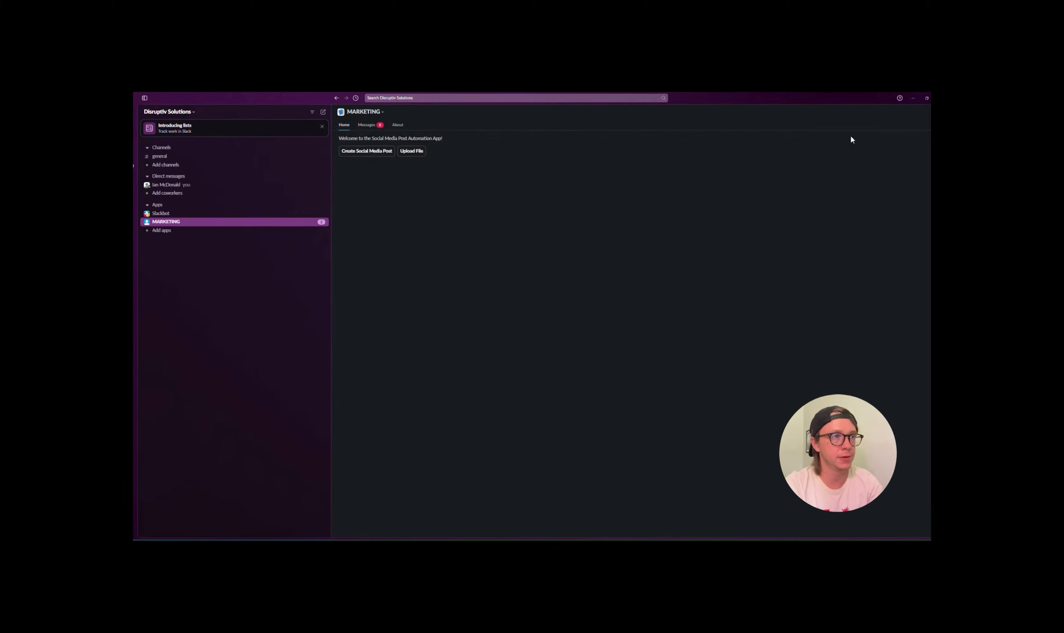
# - Switch to the browser and reload the Disruptiv Solutions Facebook page to inspect its newest post
pyautogui.click(911, 99)
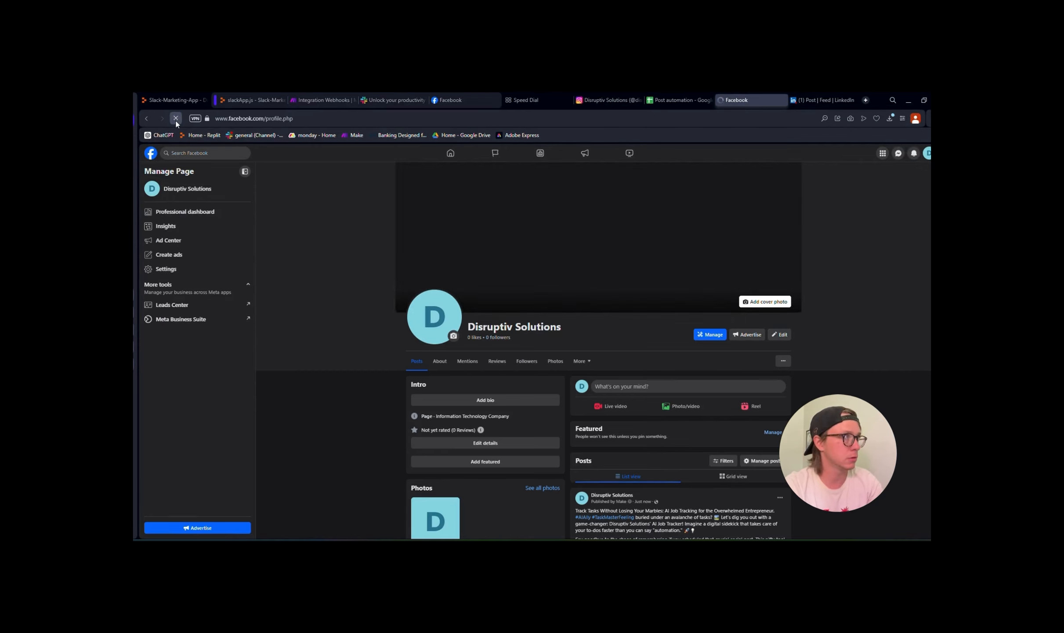
pyautogui.click(175, 119)
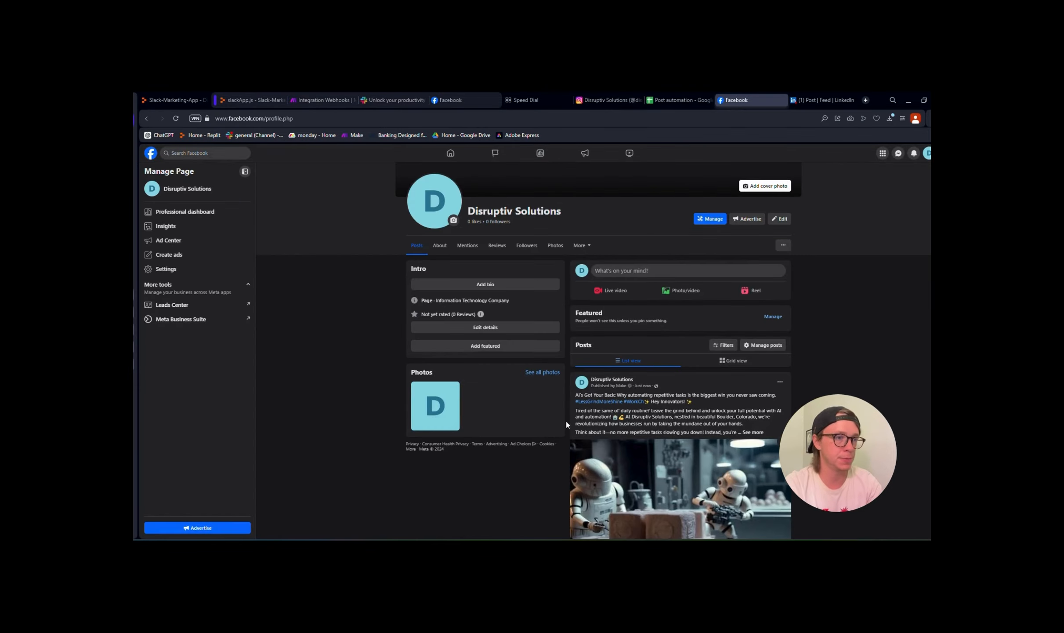
pyautogui.scroll(-3, 566, 420)
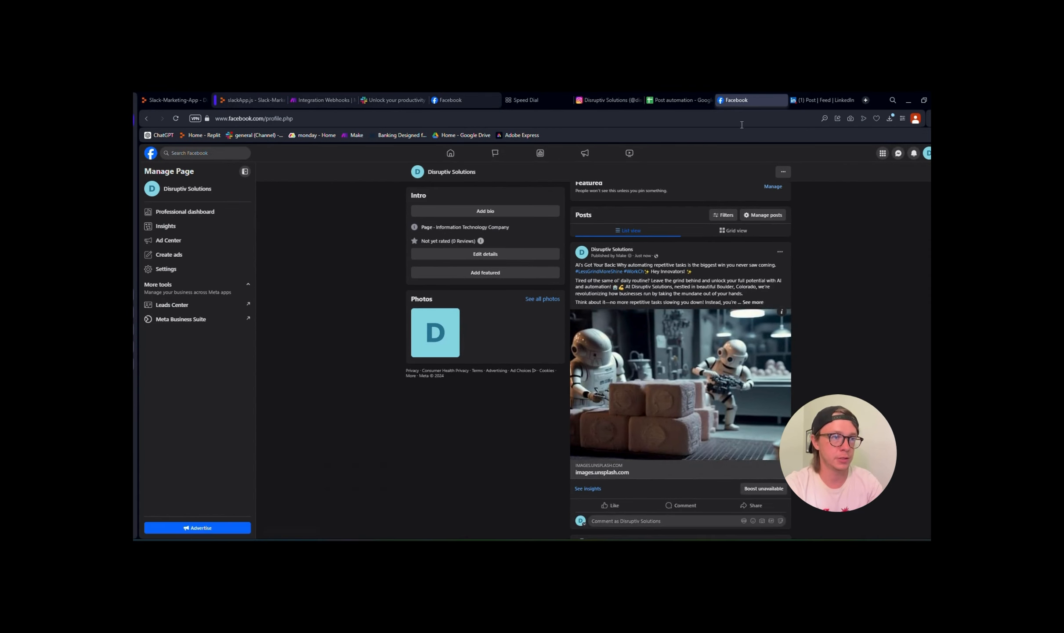
# - Go to the LinkedIn profile and open the newest post from its Activity section
pyautogui.click(851, 100)
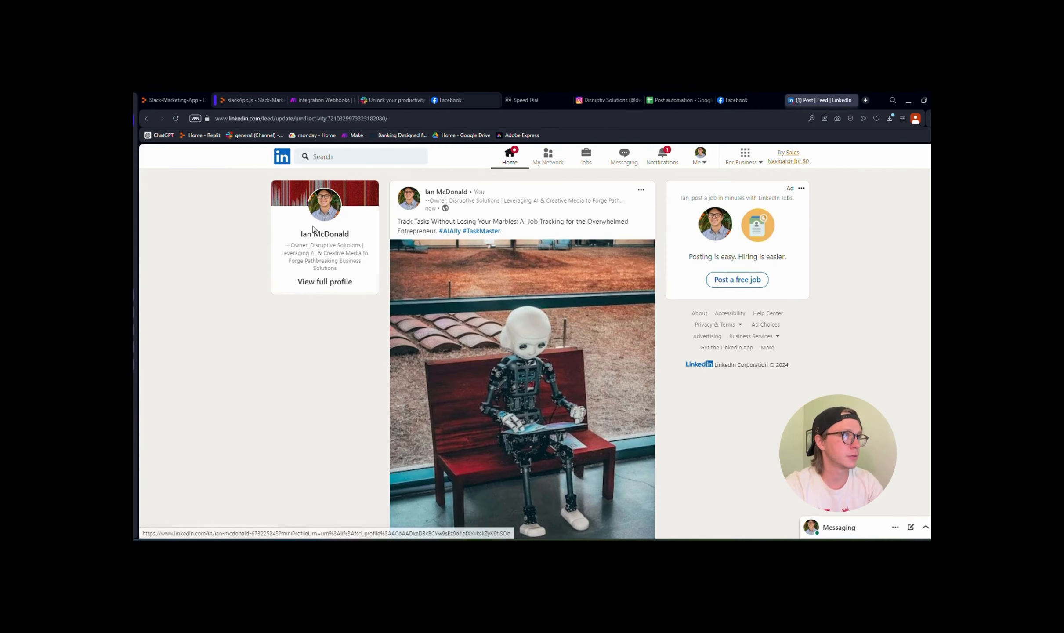
pyautogui.click(328, 226)
pyautogui.scroll(-10, 446, 334)
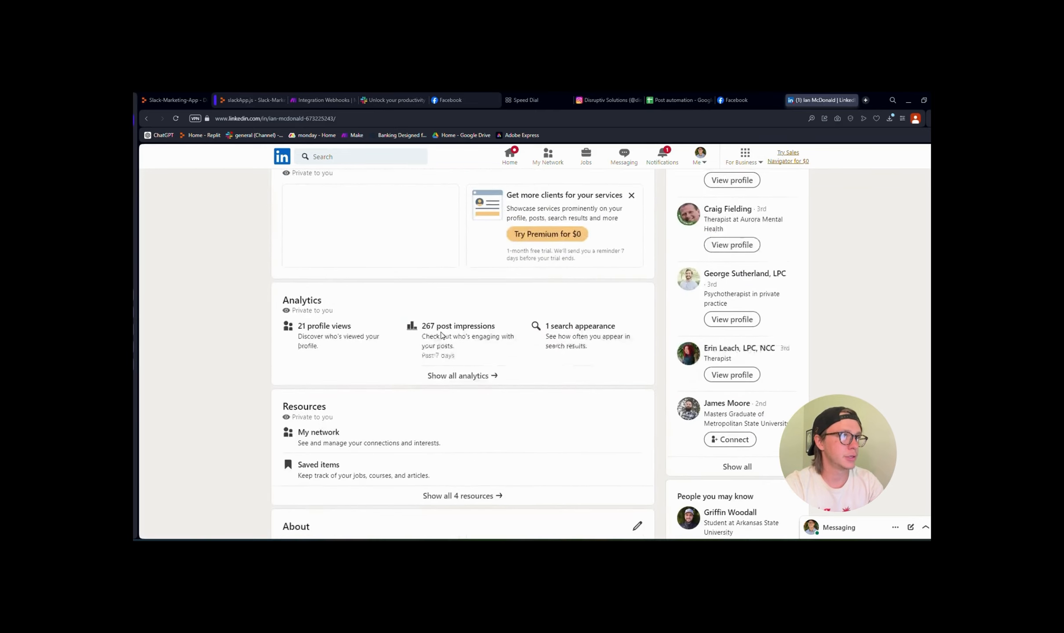
pyautogui.scroll(-6, 447, 334)
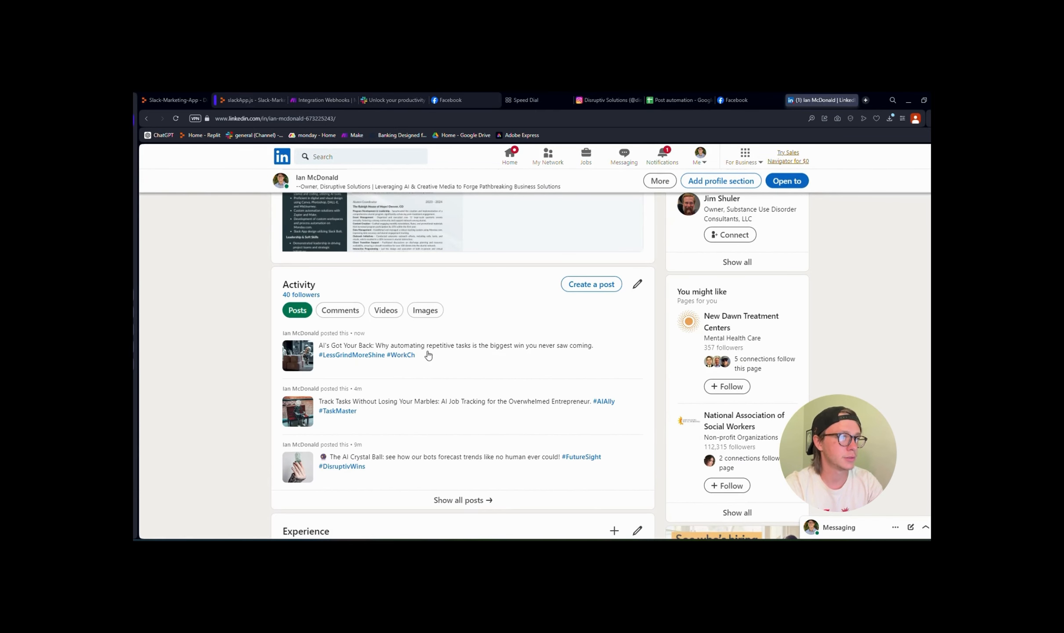
pyautogui.click(425, 353)
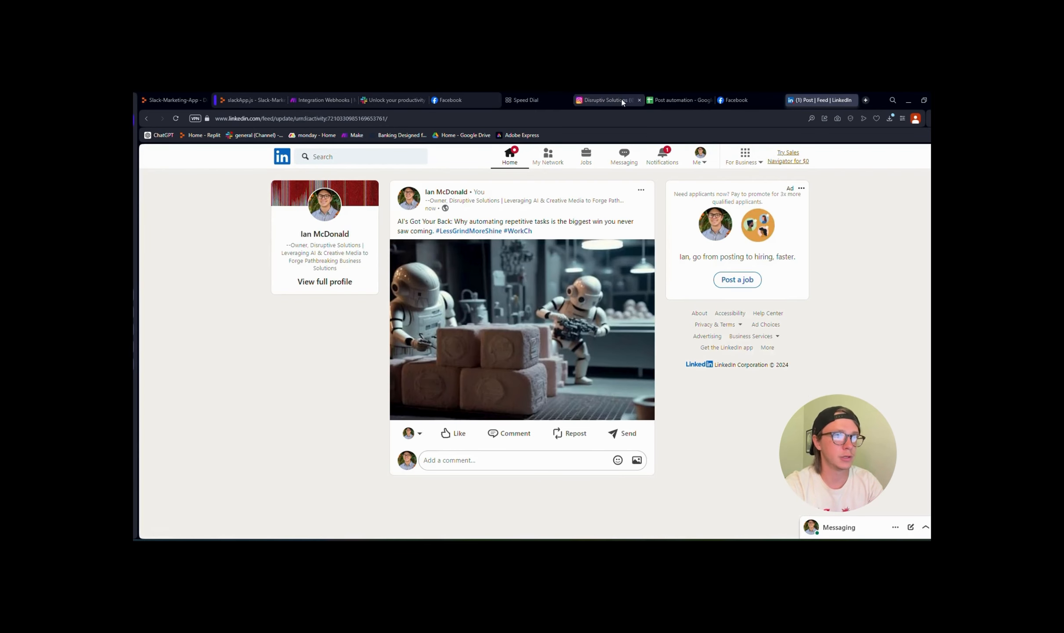
# - Reload the Disruptiv Solutions Instagram profile to check its newest post, and view the Post automation spreadsheet
pyautogui.click(623, 100)
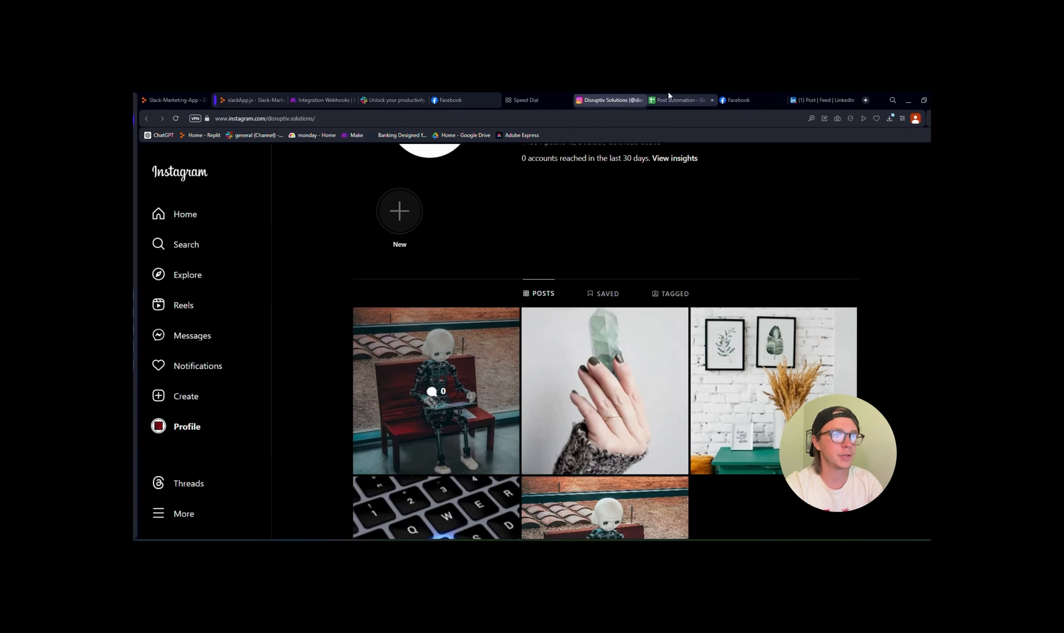
pyautogui.click(175, 118)
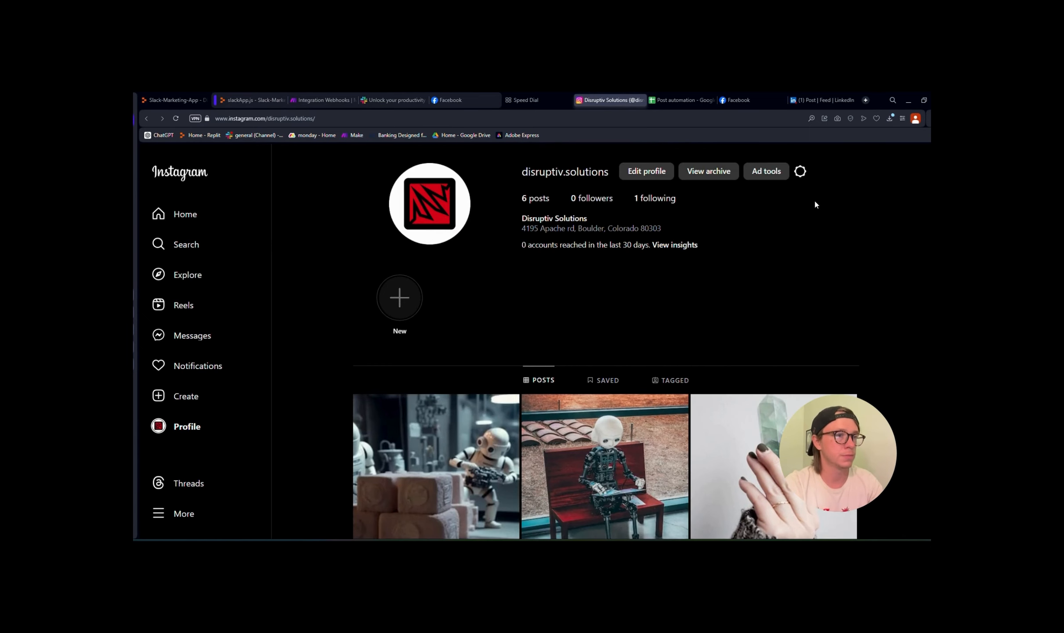
pyautogui.click(457, 442)
pyautogui.click(909, 229)
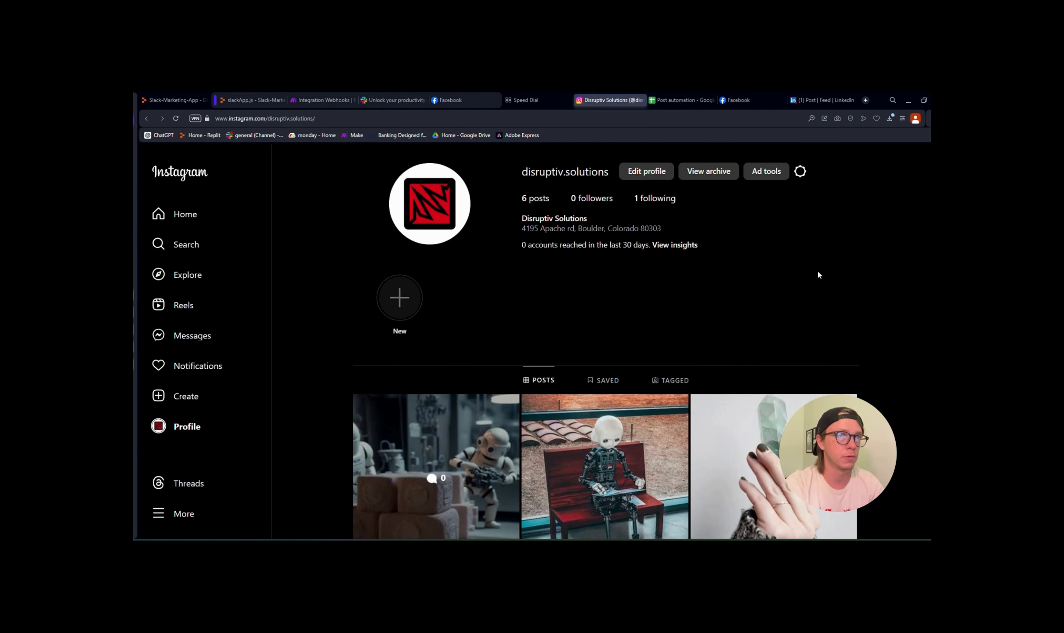
pyautogui.click(677, 100)
pyautogui.scroll(-1, 666, 402)
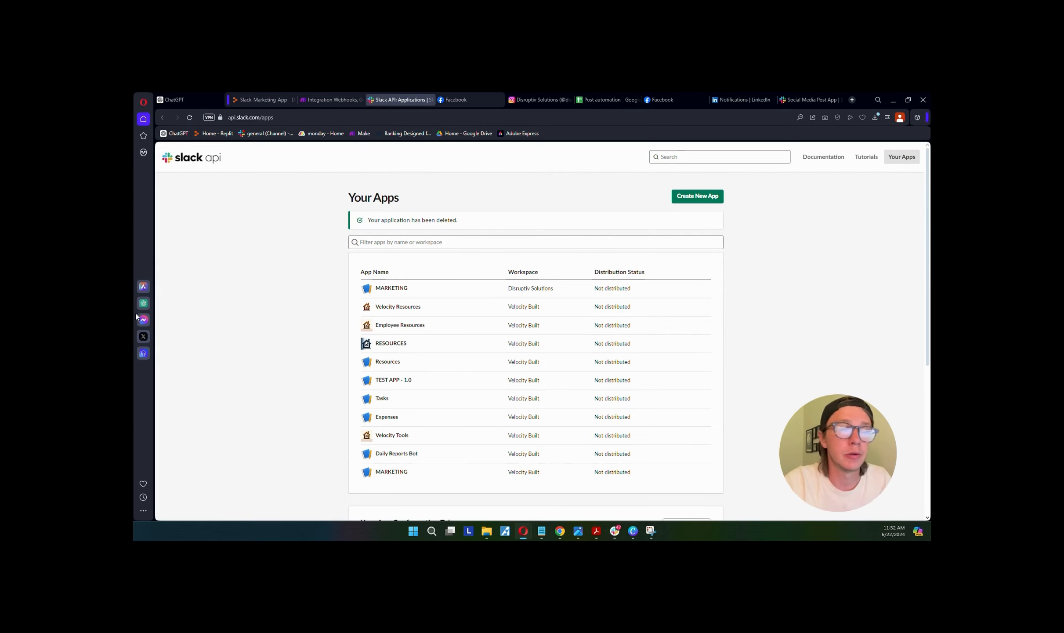
# - Search Google for "slack api" and open the Your Apps page from the results
pyautogui.click(247, 119)
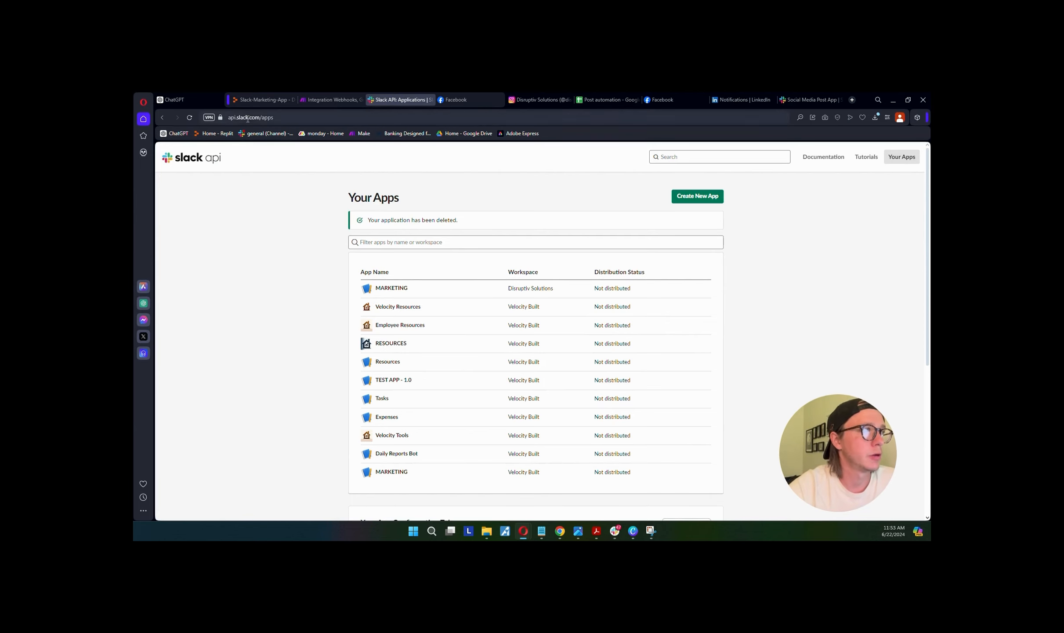
pyautogui.write('SLAS')
pyautogui.press('BackSpace')
pyautogui.press('BackSpace')
pyautogui.press('BackSpace')
pyautogui.press('BackSpace')
pyautogui.write('slack api')
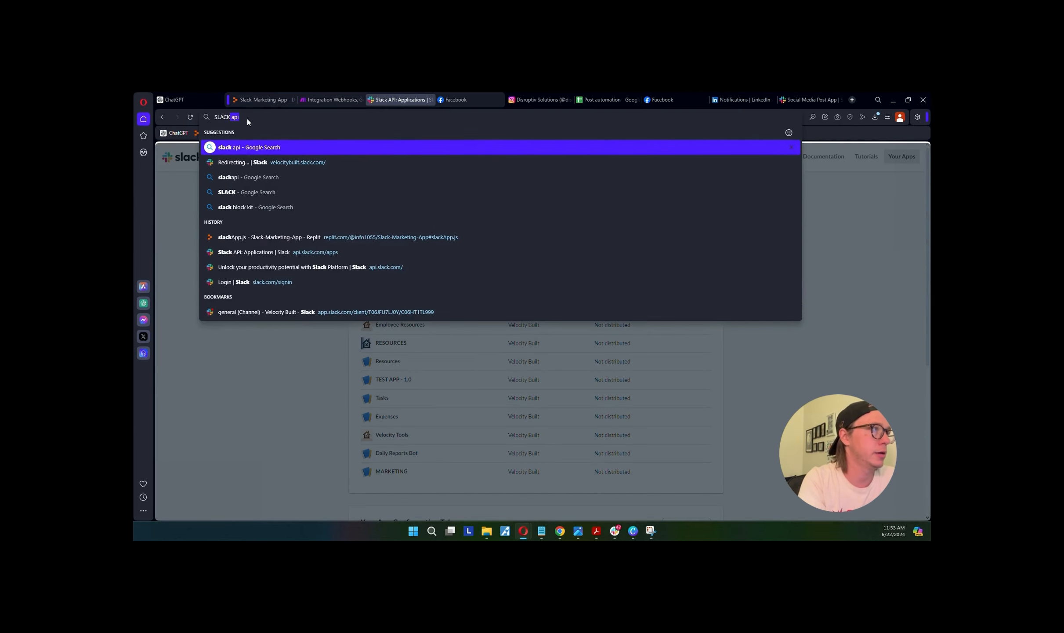
pyautogui.press('Return')
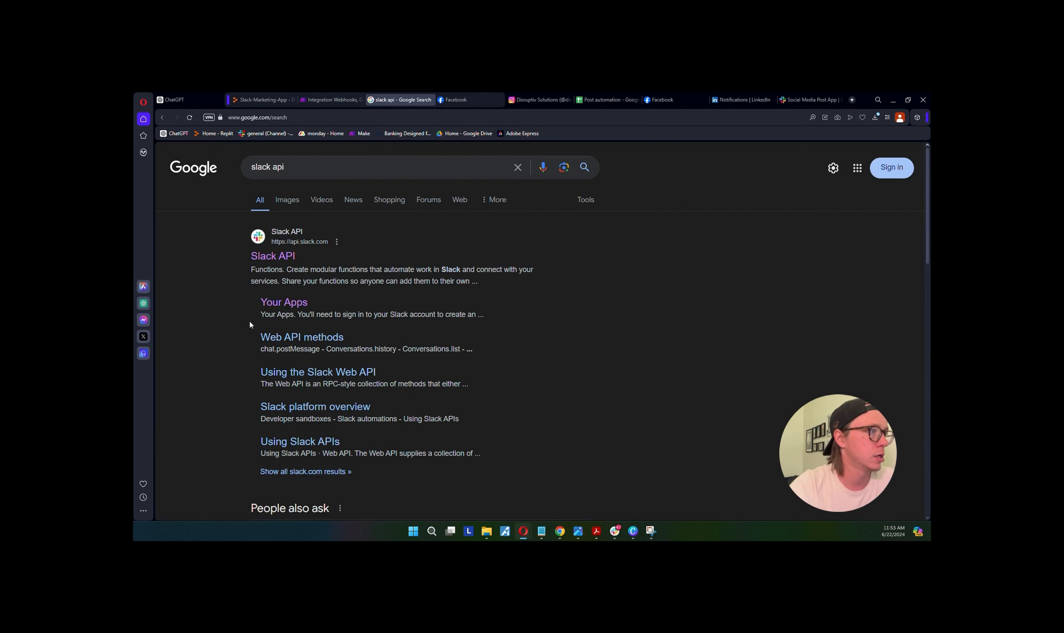
pyautogui.click(284, 306)
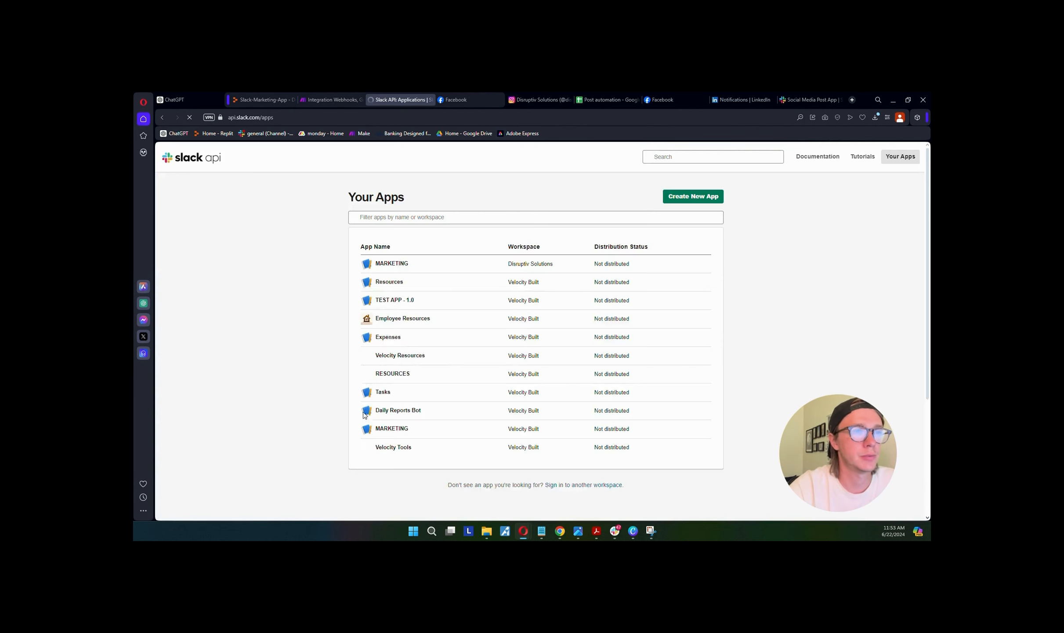
# - Start creating a new Slack app from an app manifest in the Disruptiv Solutions workspace
pyautogui.click(688, 198)
pyautogui.click(706, 199)
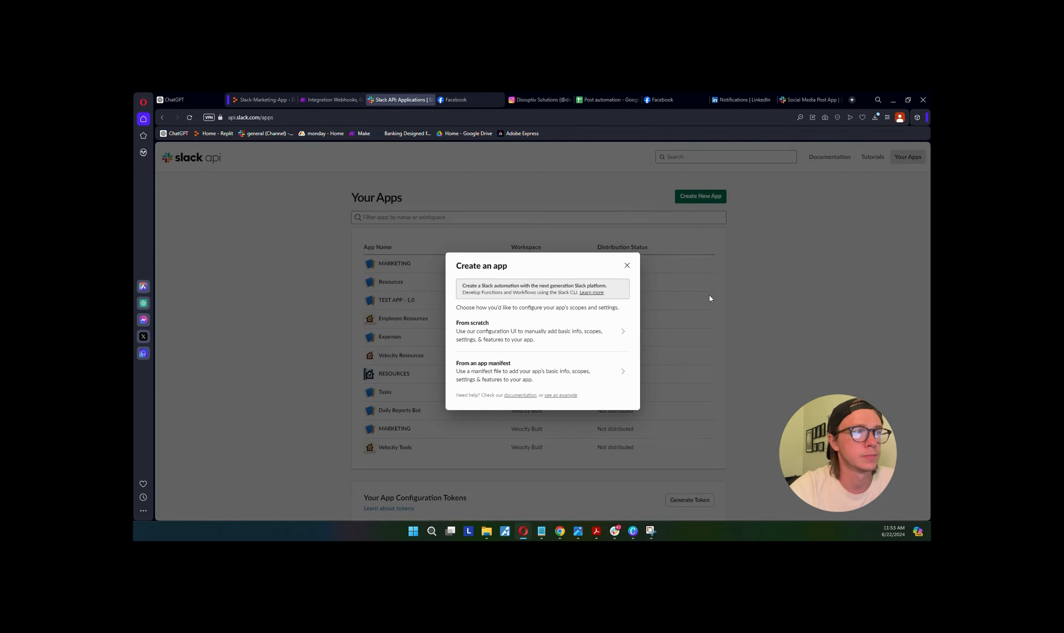
pyautogui.click(485, 373)
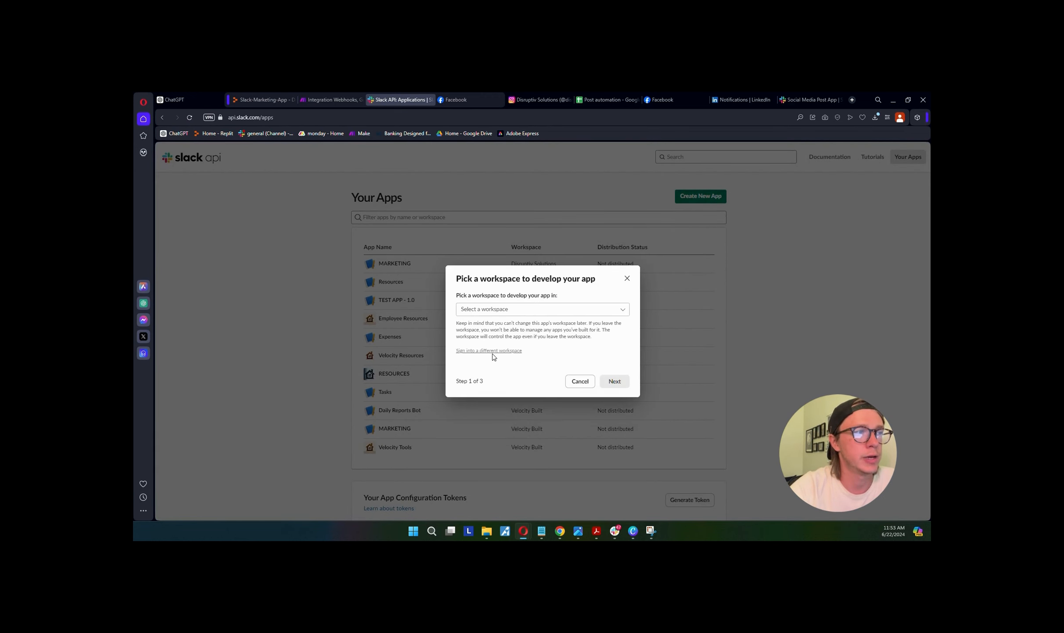
pyautogui.click(505, 312)
pyautogui.click(506, 326)
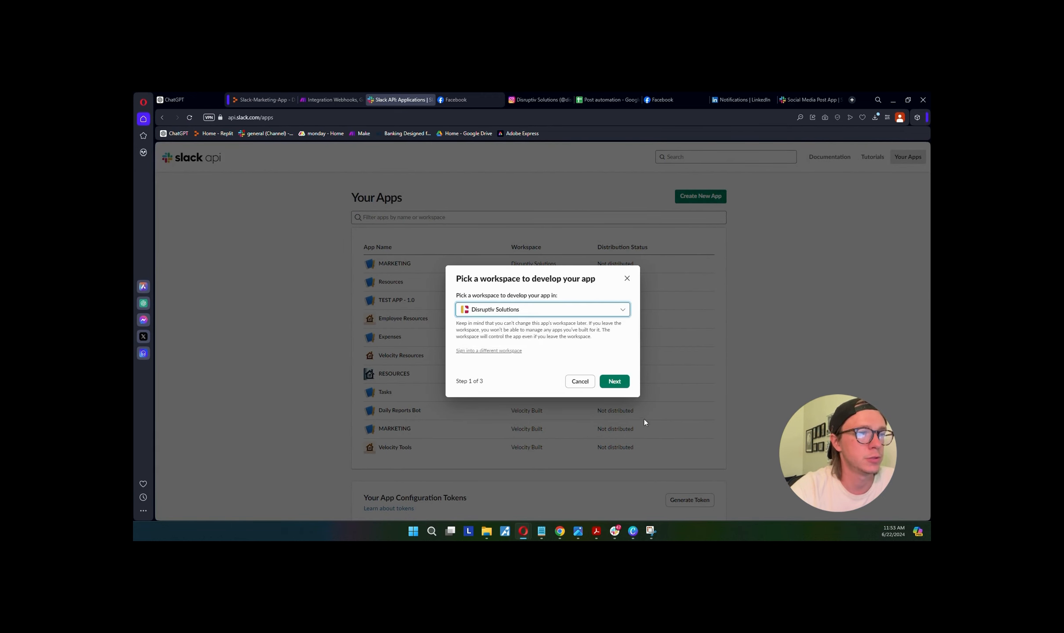
pyautogui.click(612, 382)
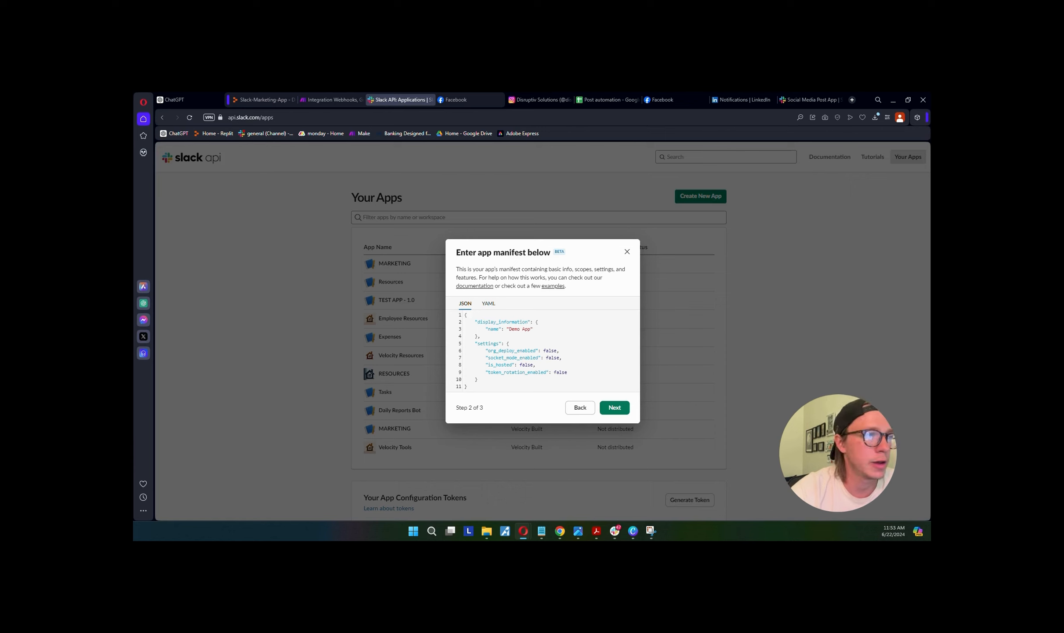
# - Replace the entire default JSON manifest with the copied app manifest
pyautogui.moveTo(478, 386); pyautogui.dragTo(432, 286)
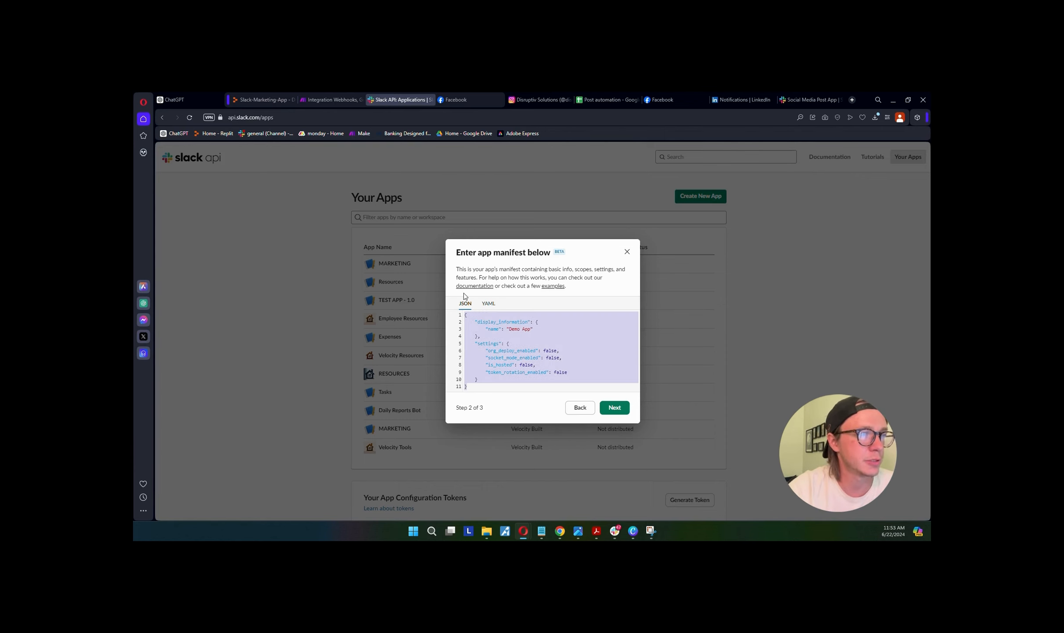
pyautogui.hotkey('ctrl', 'v')
pyautogui.scroll(6, 555, 301)
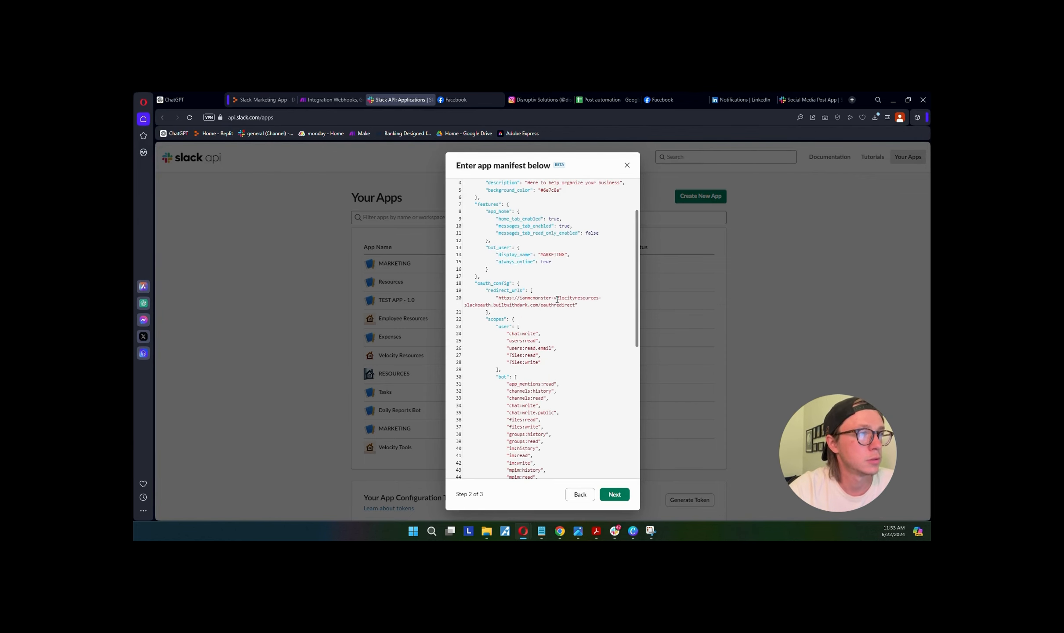
# - Replace the name under display_information in the manifest with "Social Media Post App"
pyautogui.scroll(2, 562, 293)
pyautogui.moveTo(509, 242); pyautogui.dragTo(534, 242)
pyautogui.write('s')
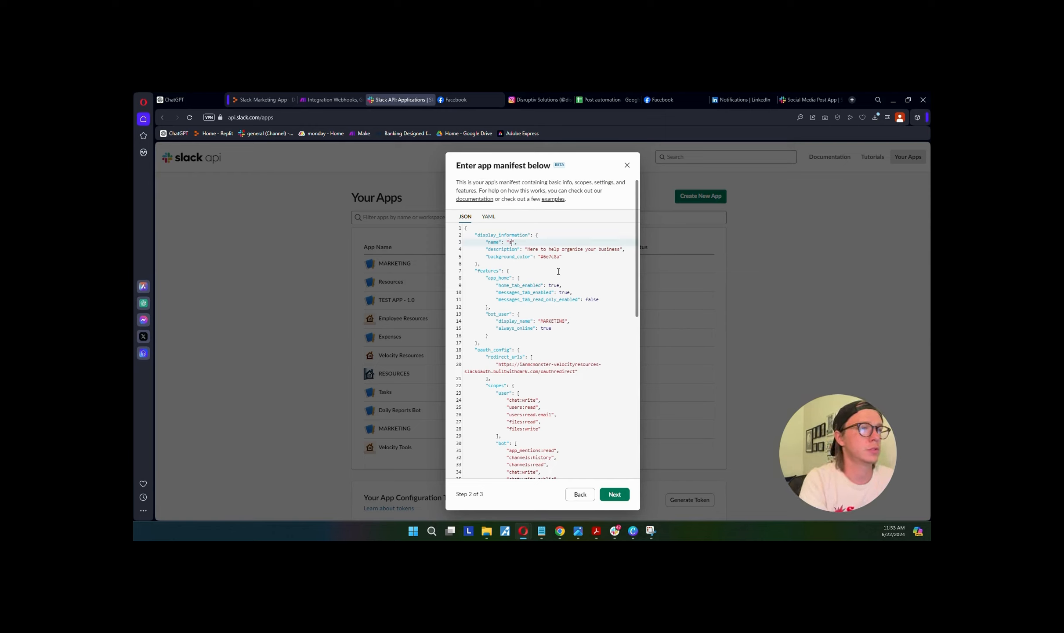
pyautogui.write('OCIAL')
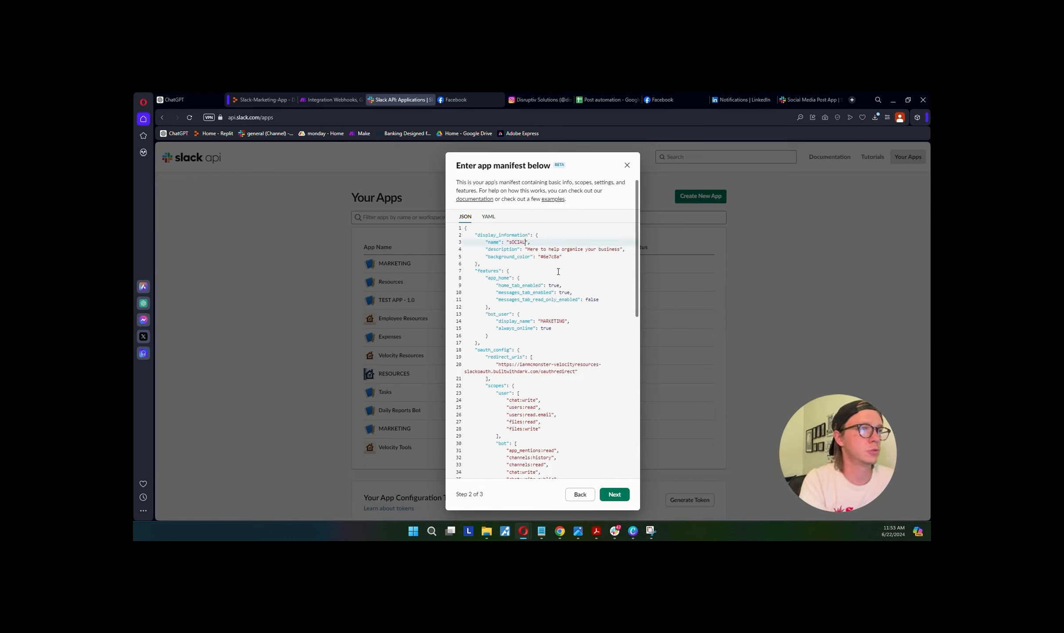
pyautogui.press('BackSpace')
pyautogui.press('BackSpace')
pyautogui.press('BackSpace')
pyautogui.press('BackSpace')
pyautogui.write('S')
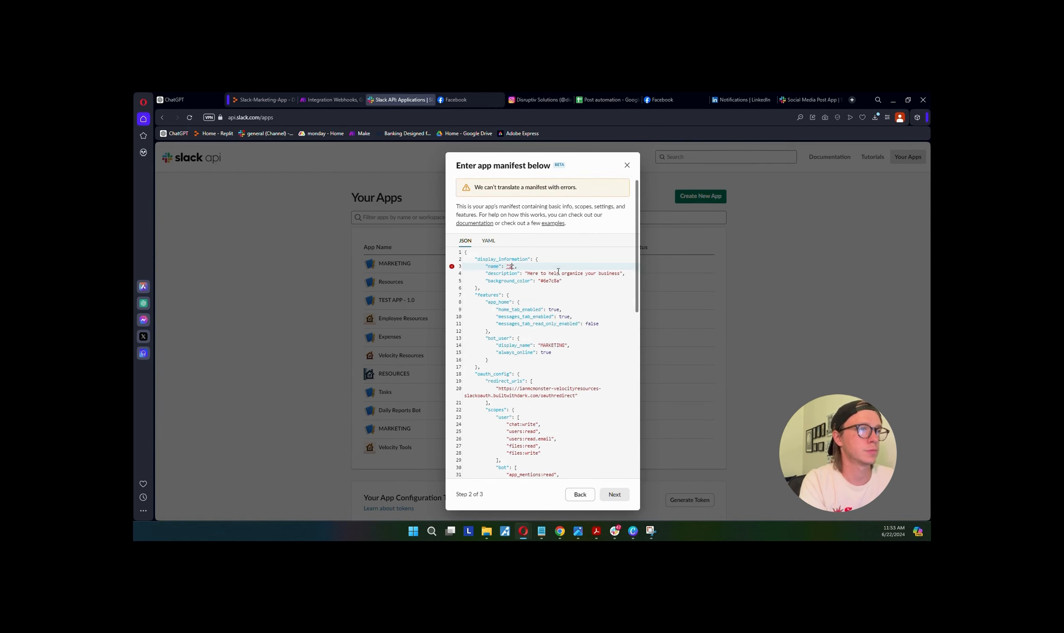
pyautogui.write('ocial Media')
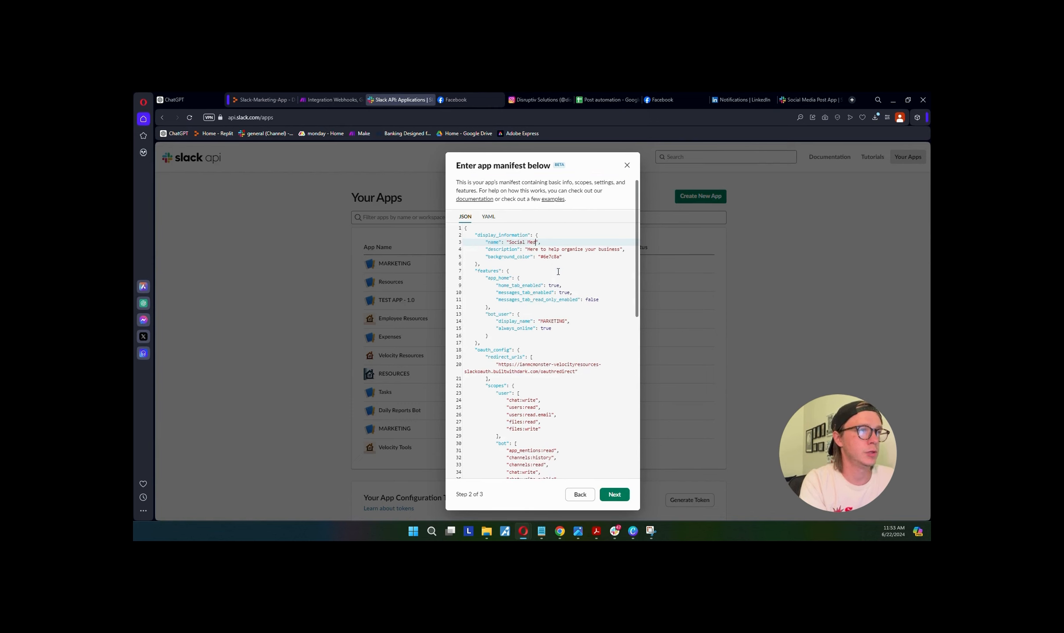
pyautogui.write(' Post App')
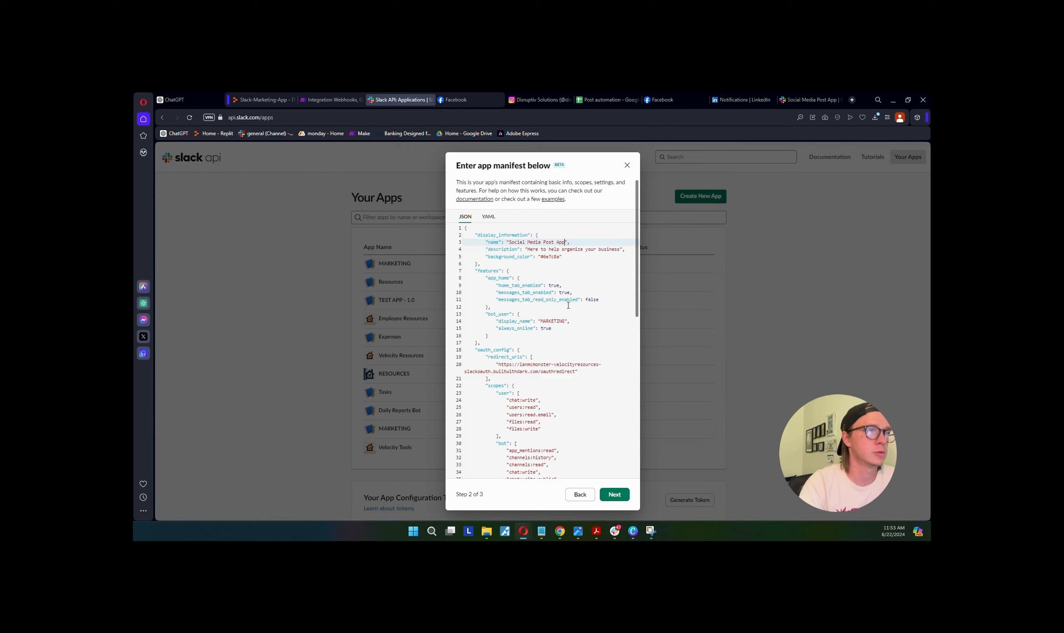
# - Copy the app name from the manifest and paste it over the bot user's display name
pyautogui.moveTo(510, 241); pyautogui.dragTo(566, 242)
pyautogui.rightClick(559, 244)
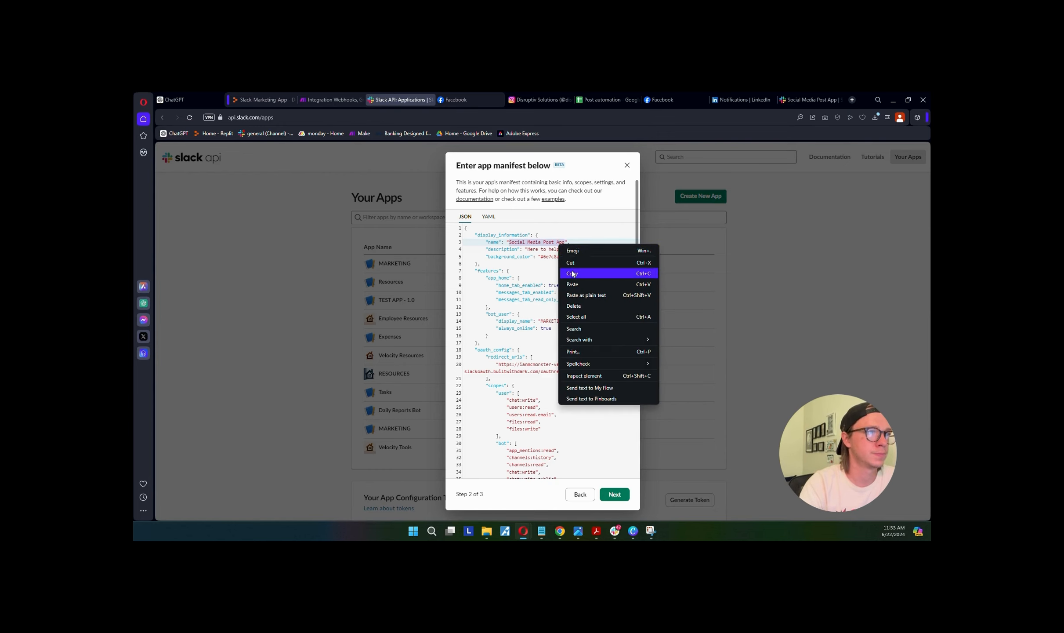
pyautogui.click(588, 273)
pyautogui.click(536, 328)
pyautogui.moveTo(540, 322); pyautogui.dragTo(565, 321)
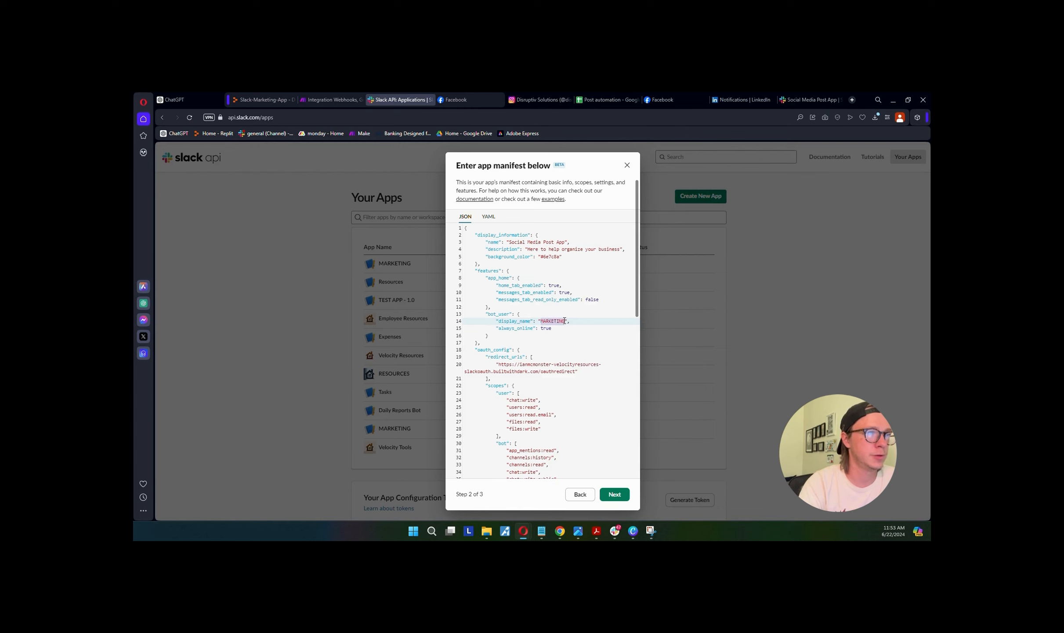
pyautogui.hotkey('ctrl', 'v')
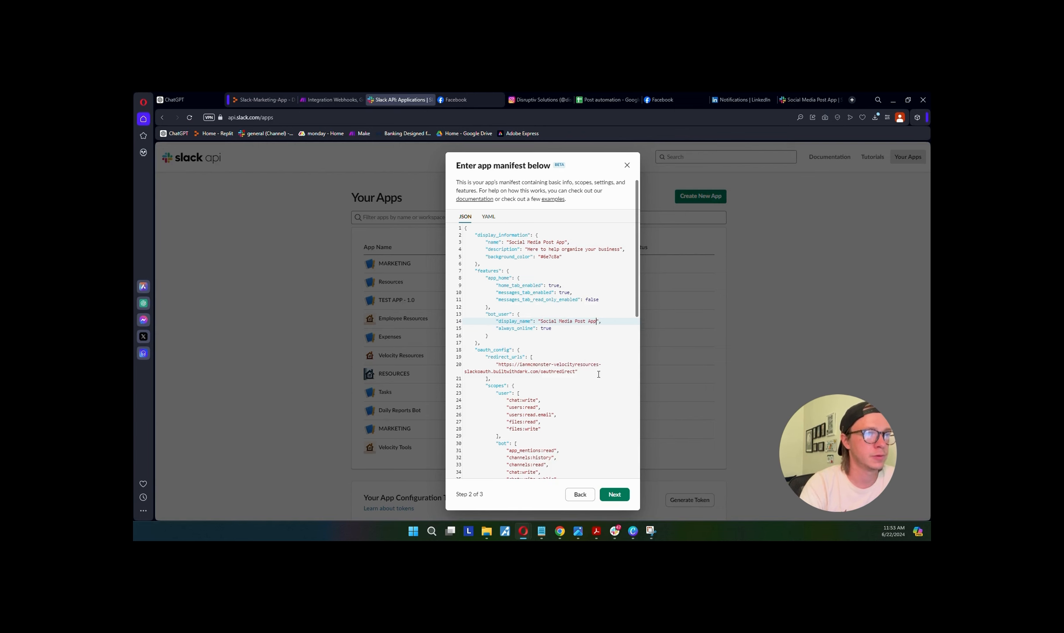
# - Create the app from the edited manifest and install it to the Disruptiv Solutions workspace, allowing the requested permissions
pyautogui.click(615, 494)
pyautogui.click(614, 413)
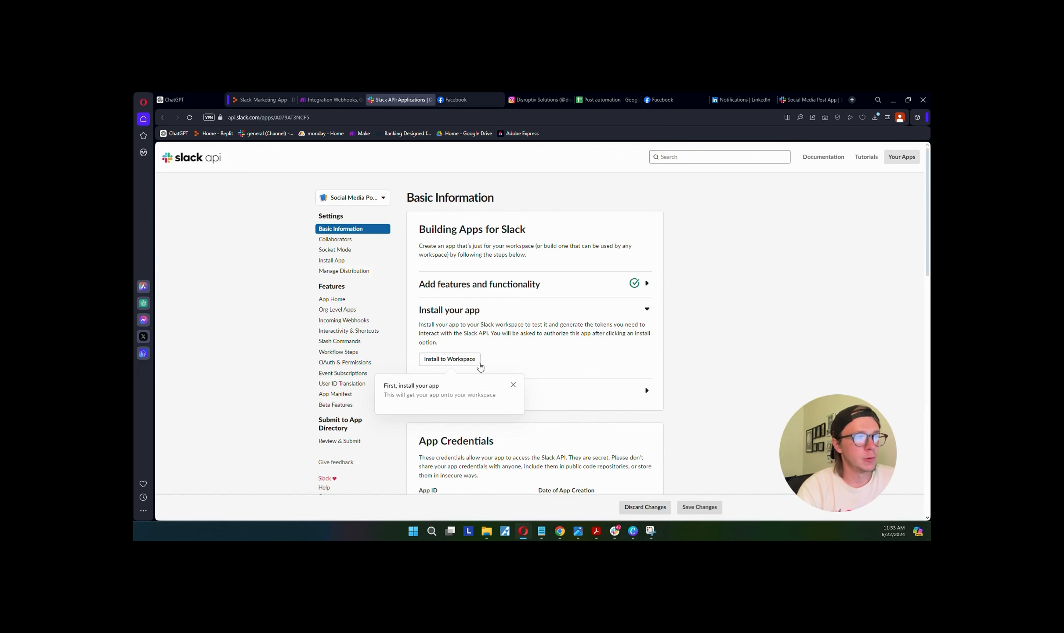
pyautogui.click(474, 365)
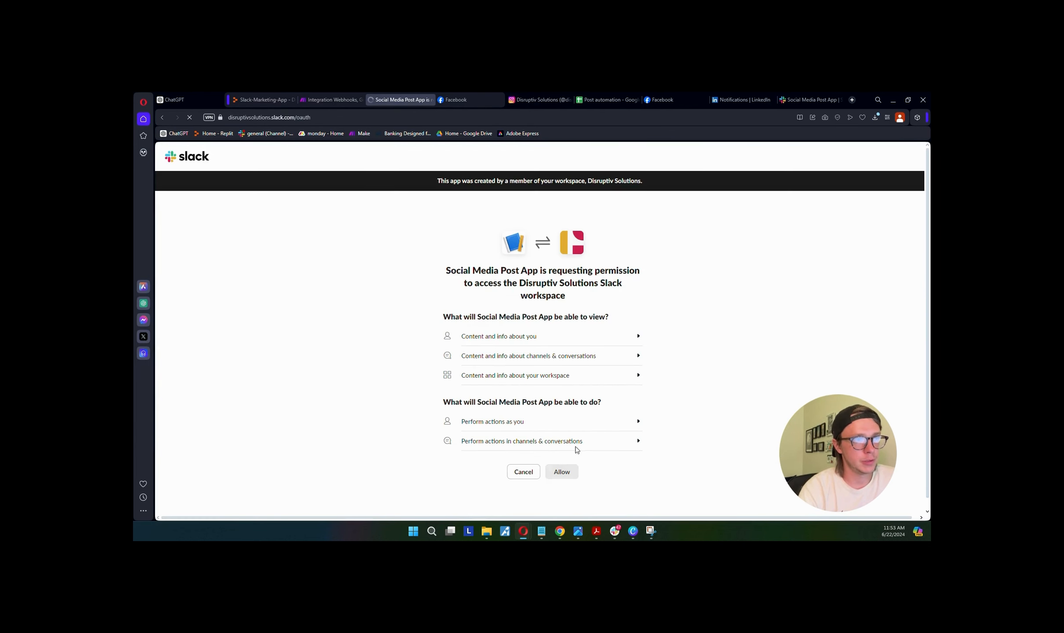
pyautogui.click(563, 472)
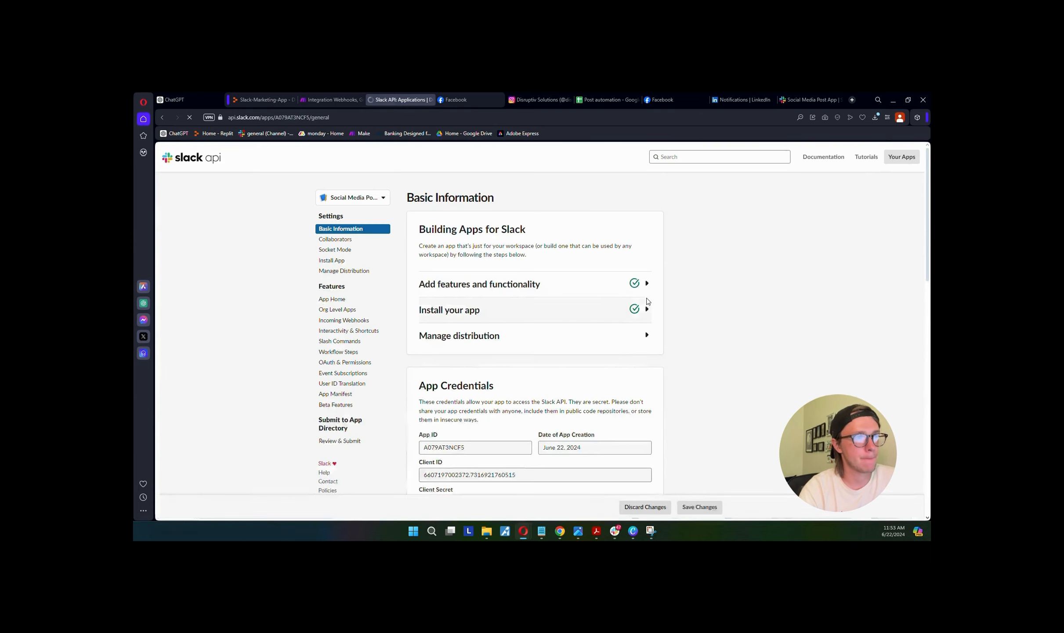
# - Start a new app-level token and add the connections:write, app_configurations:write and authorizations:read scopes
pyautogui.scroll(-5, 576, 343)
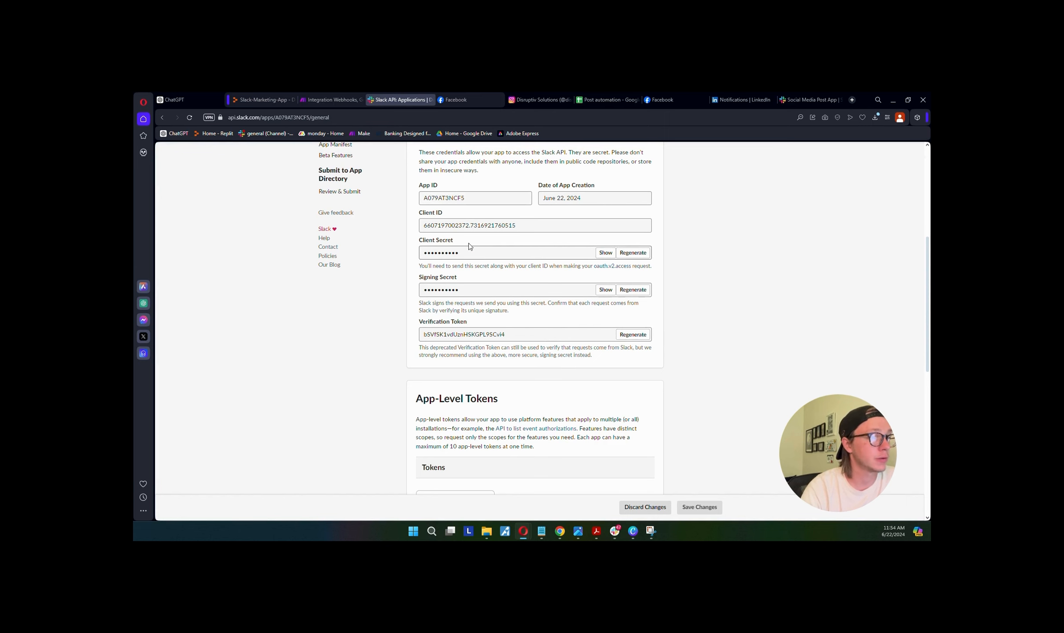
pyautogui.scroll(-1, 532, 392)
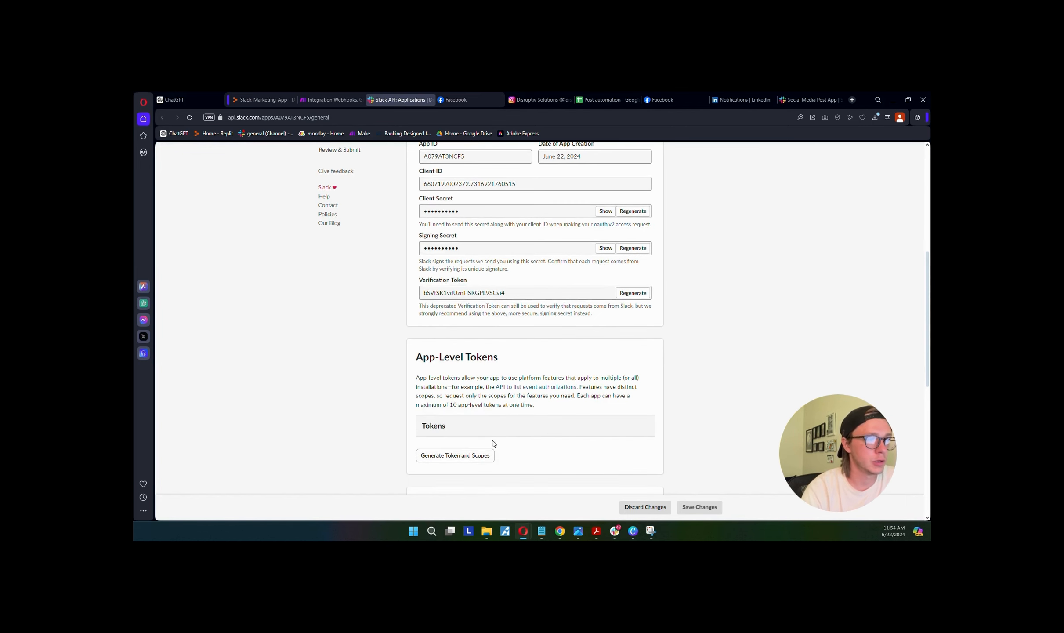
pyautogui.click(477, 457)
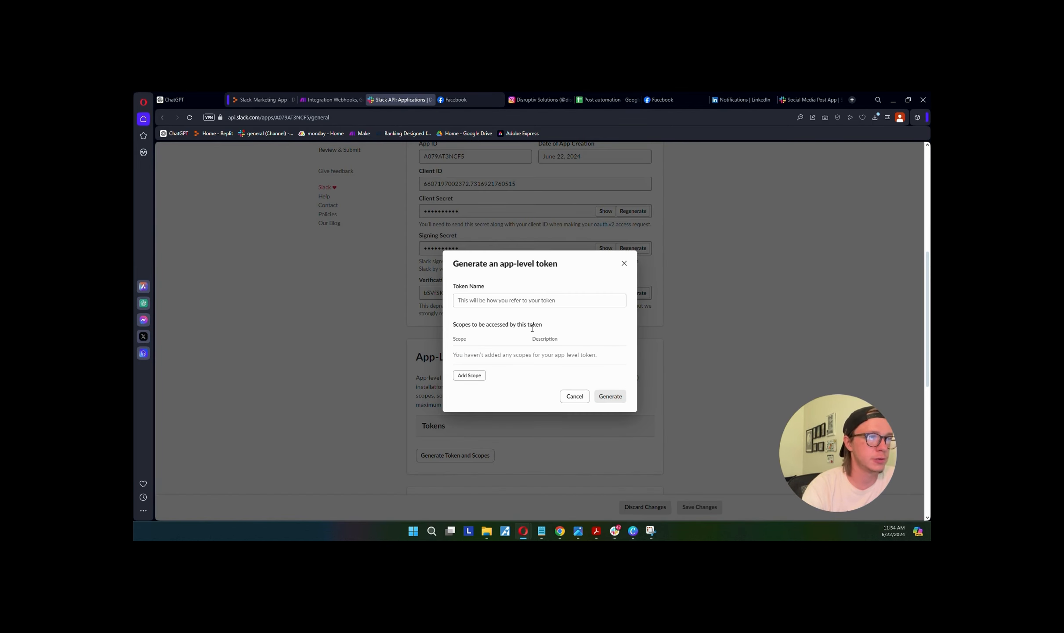
pyautogui.click(477, 377)
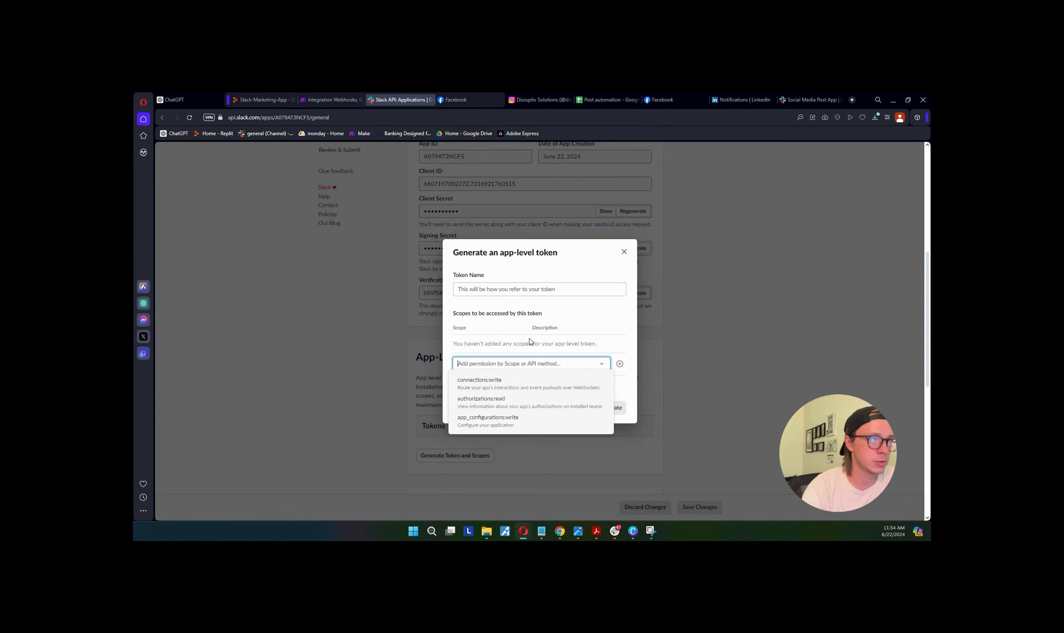
pyautogui.click(495, 388)
pyautogui.click(483, 386)
pyautogui.click(483, 389)
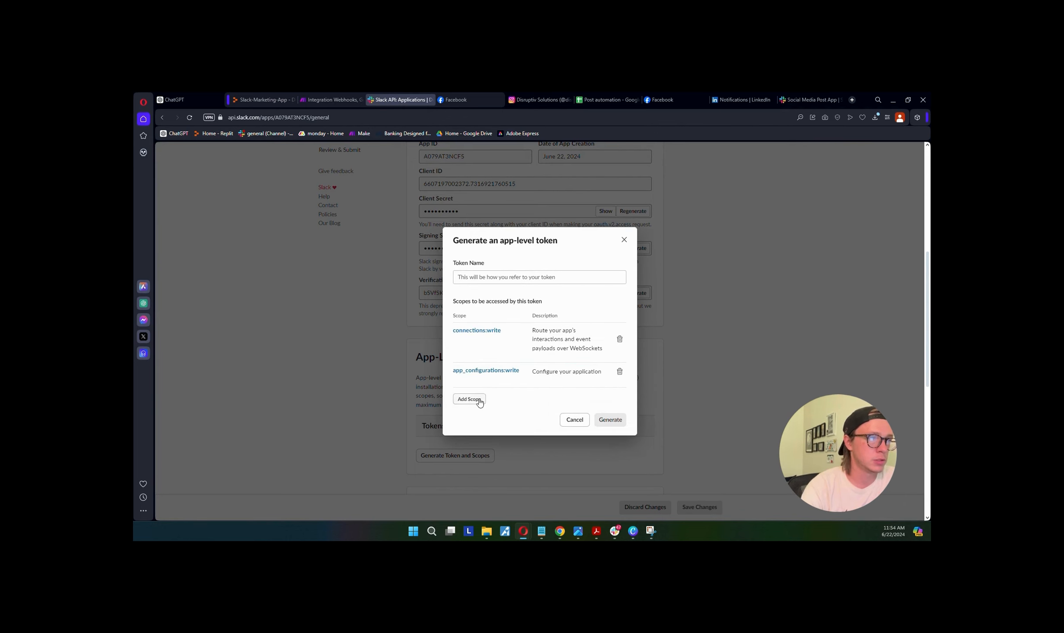
pyautogui.click(477, 401)
pyautogui.click(491, 404)
# - Name the app-level token "Slack App Token" and generate it
pyautogui.click(517, 260)
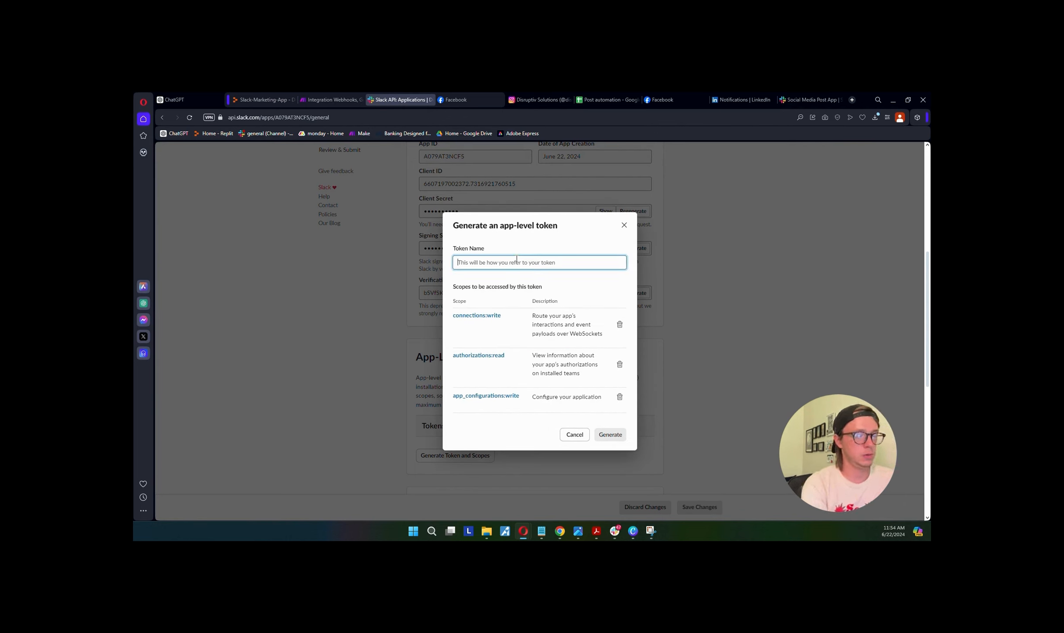
pyautogui.write('Slack App')
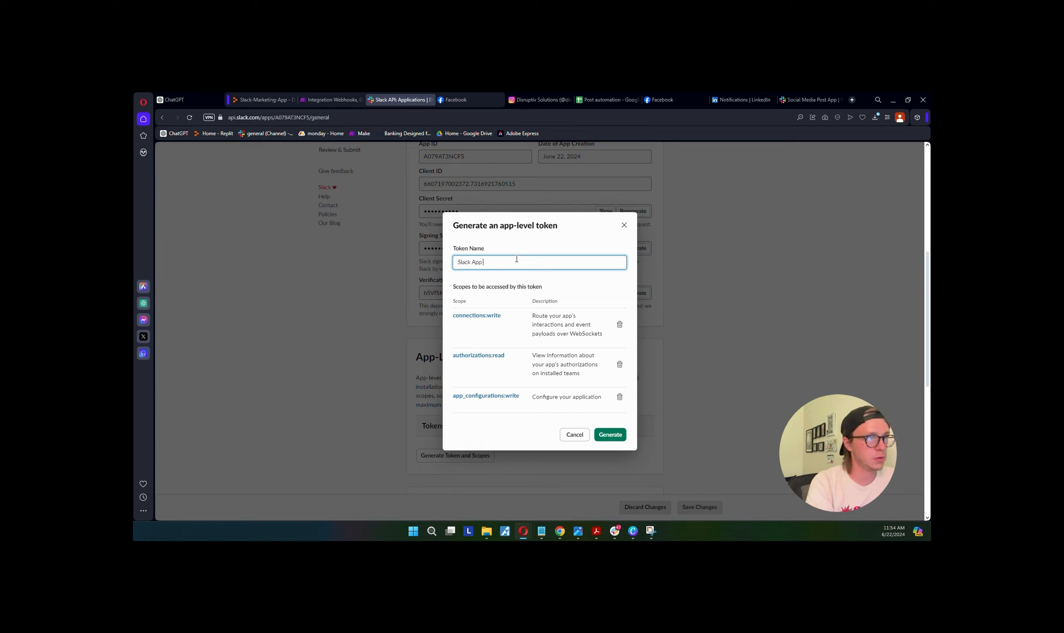
pyautogui.write(' Token')
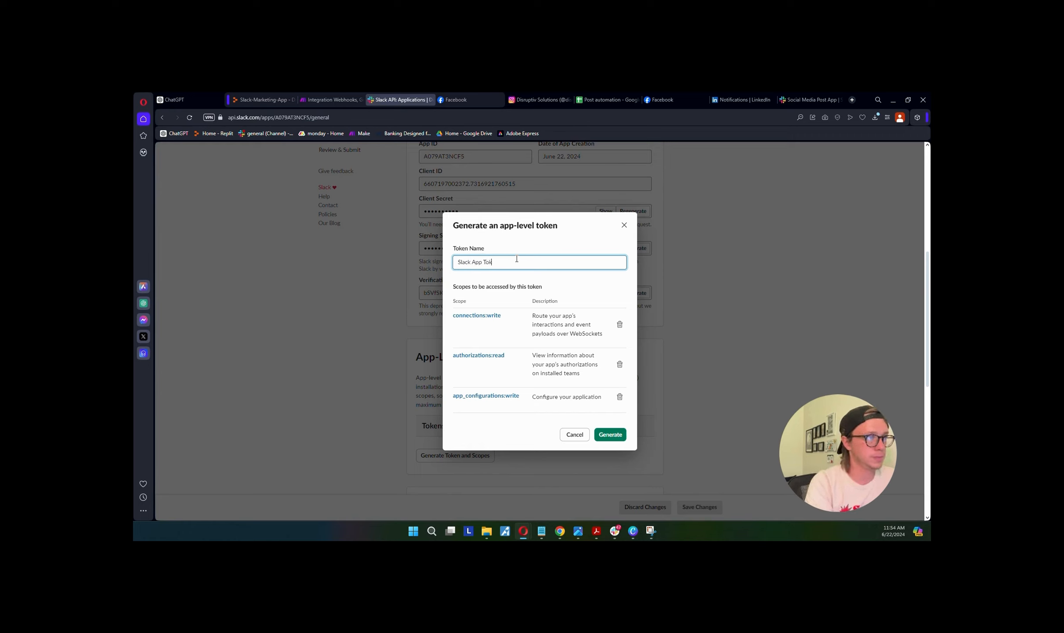
pyautogui.click(610, 435)
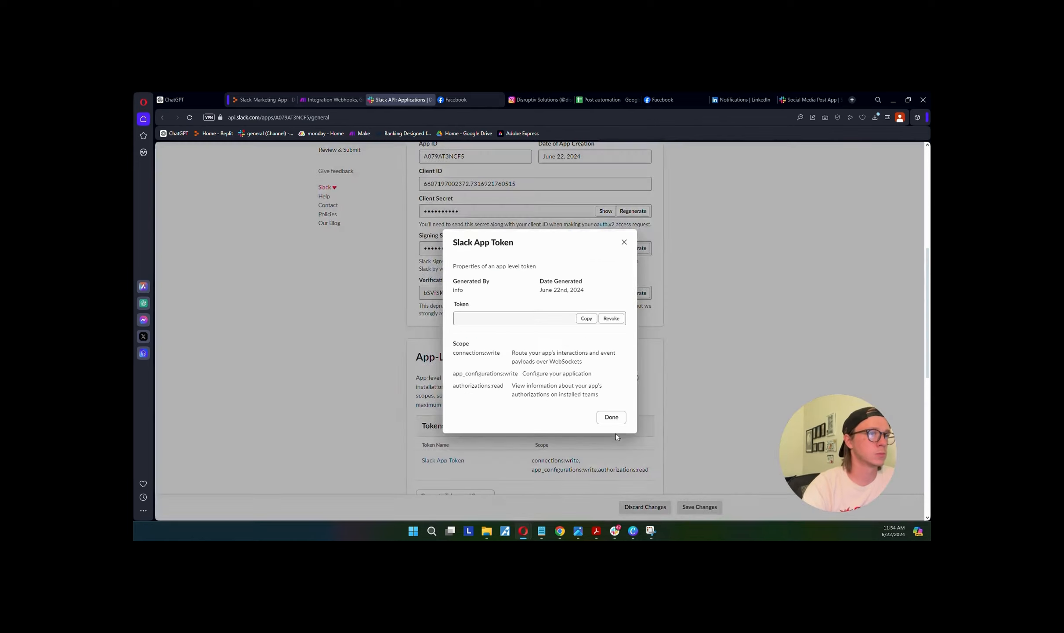
# - Copy the generated app-level token, switch to the Slack-Marketing-App project in Replit and stop the running program
pyautogui.click(556, 319)
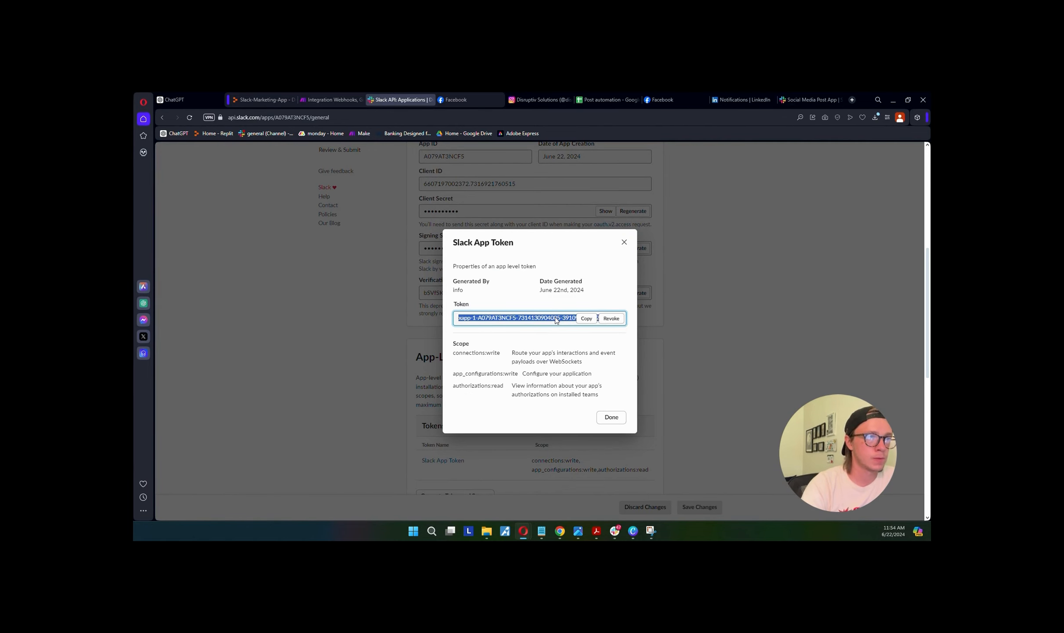
pyautogui.rightClick(556, 320)
pyautogui.click(569, 347)
pyautogui.click(254, 101)
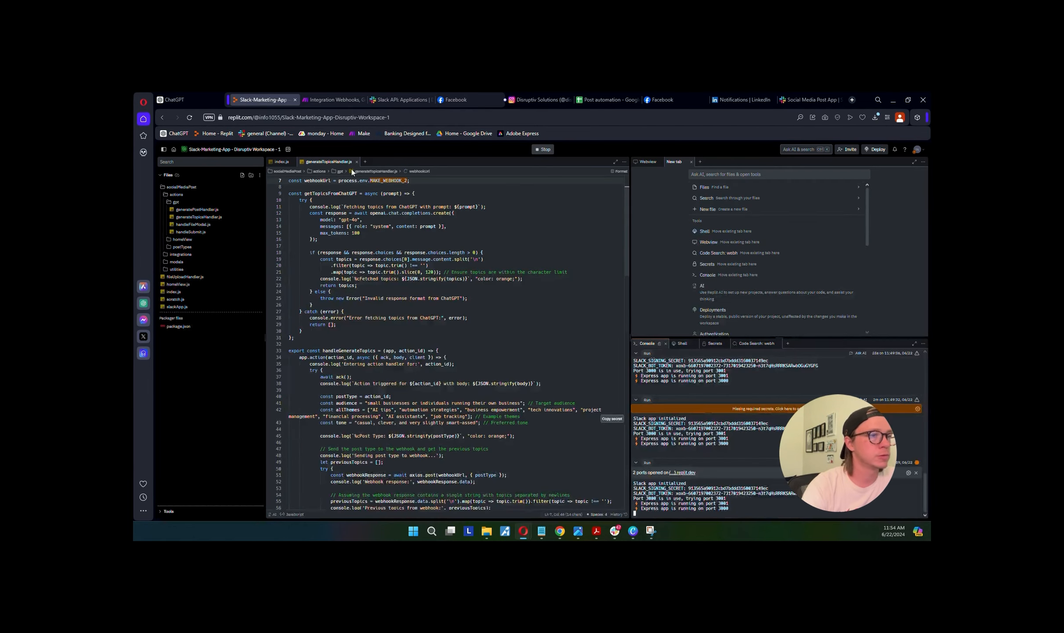
pyautogui.click(543, 149)
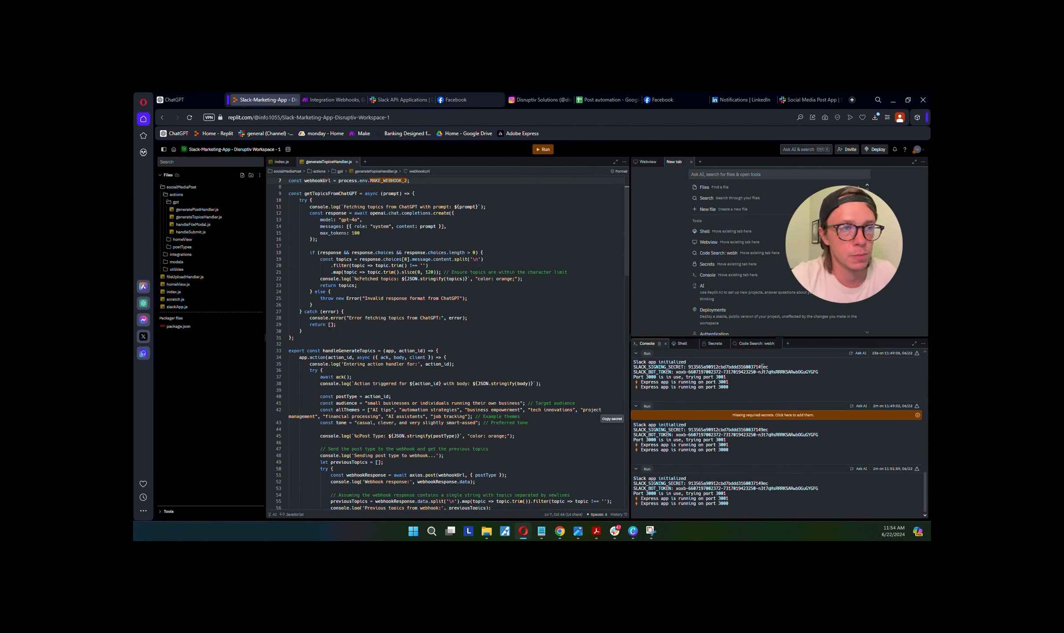
# - Update the SLACK_APP_TOKEN secret in the Replit project with the copied app-level token
pyautogui.click(713, 346)
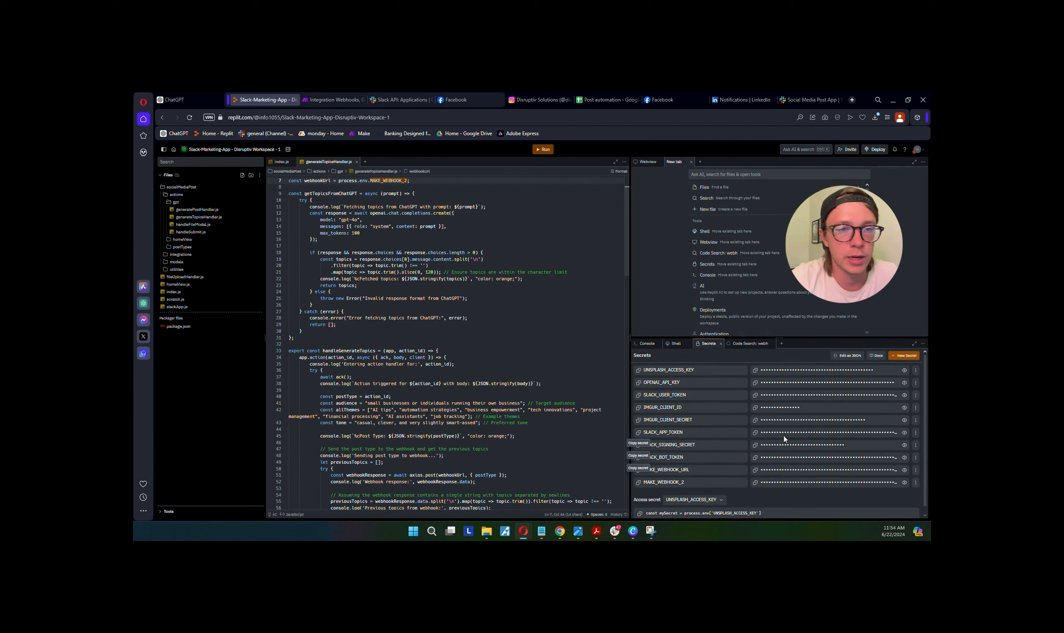
pyautogui.click(916, 433)
pyautogui.click(894, 443)
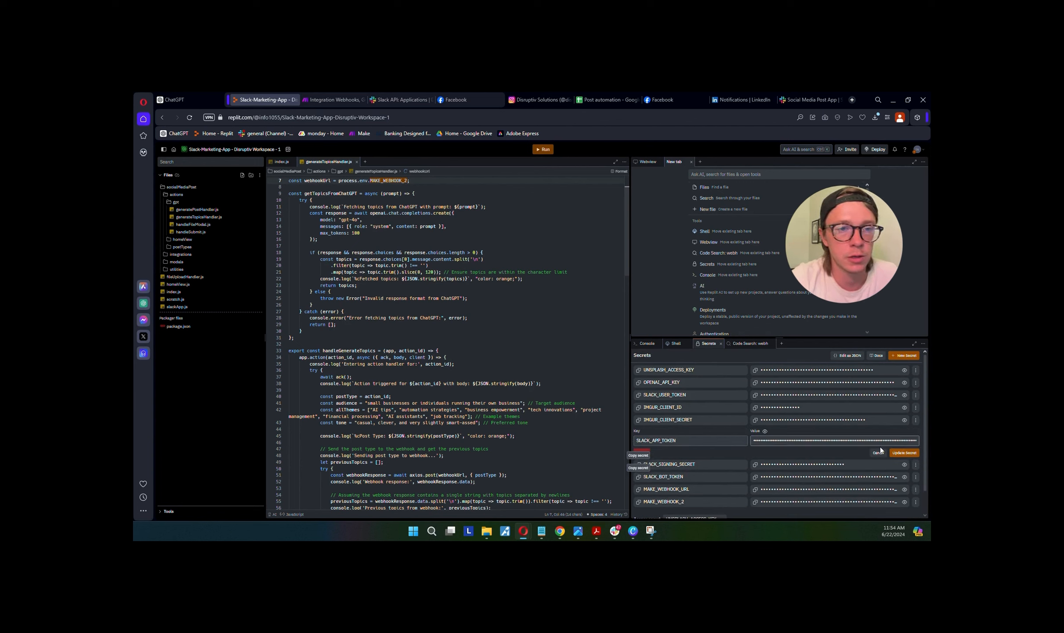
pyautogui.hotkey('ctrl', 'v')
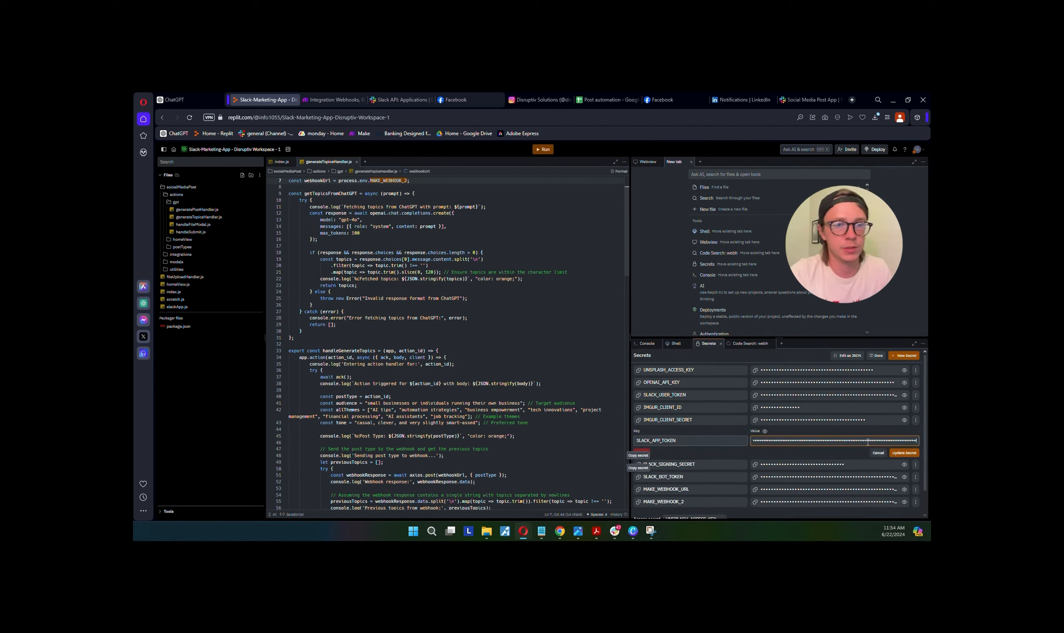
pyautogui.click(904, 453)
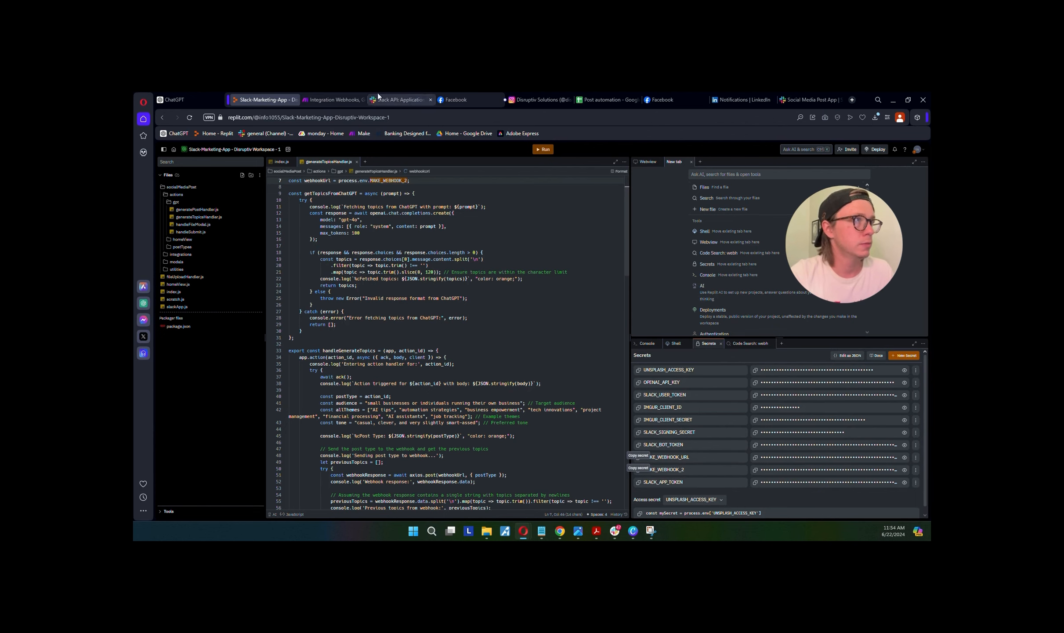
# - Return to the Slack API app settings, reveal the Signing Secret and copy it
pyautogui.click(400, 99)
pyautogui.click(627, 243)
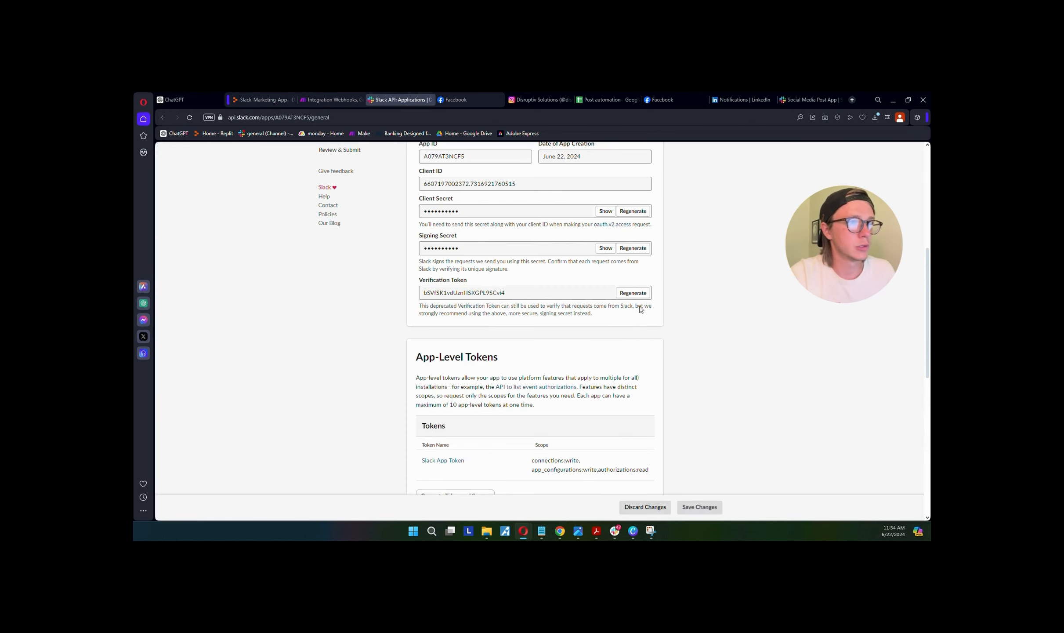
pyautogui.click(608, 249)
pyautogui.rightClick(473, 249)
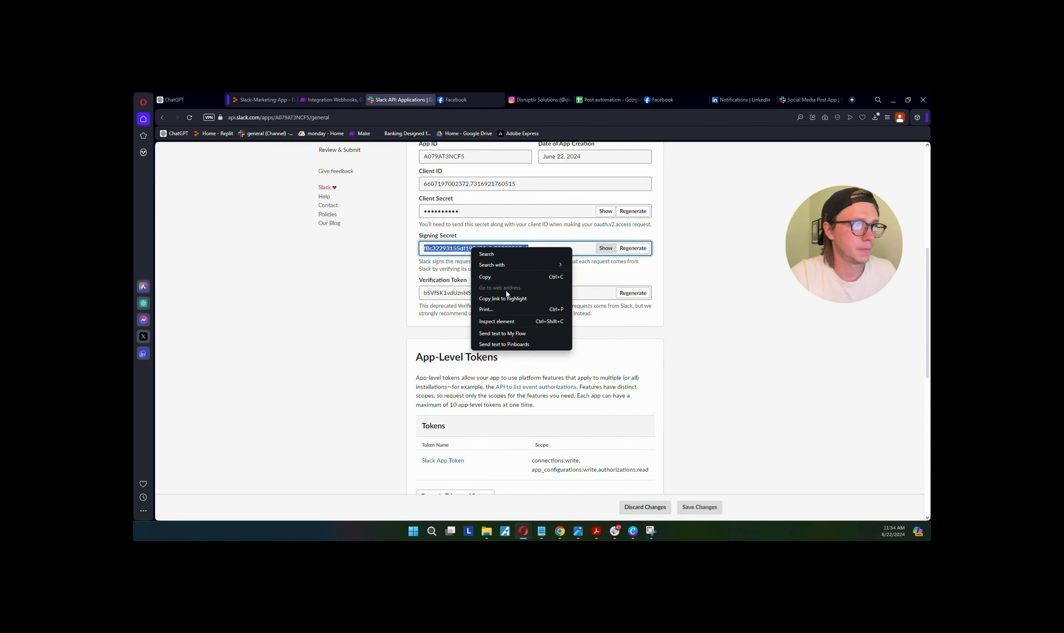
pyautogui.click(506, 280)
pyautogui.click(341, 274)
# - Switch to the Replit project and update its SLACK_SIGNING_SECRET secret with the copied signing secret
pyautogui.click(252, 95)
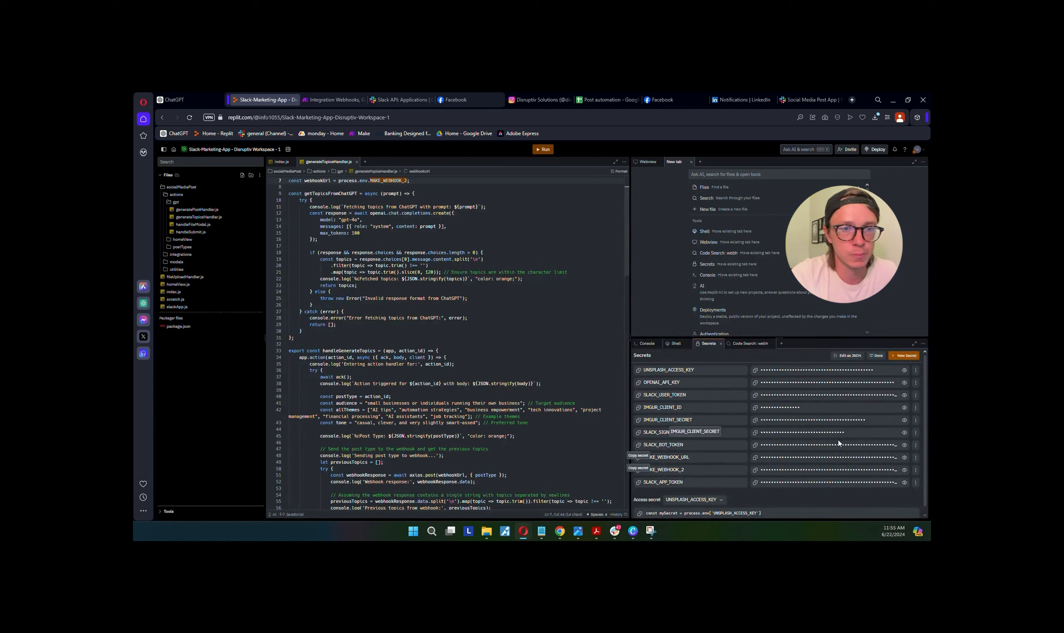
pyautogui.click(916, 432)
pyautogui.click(897, 445)
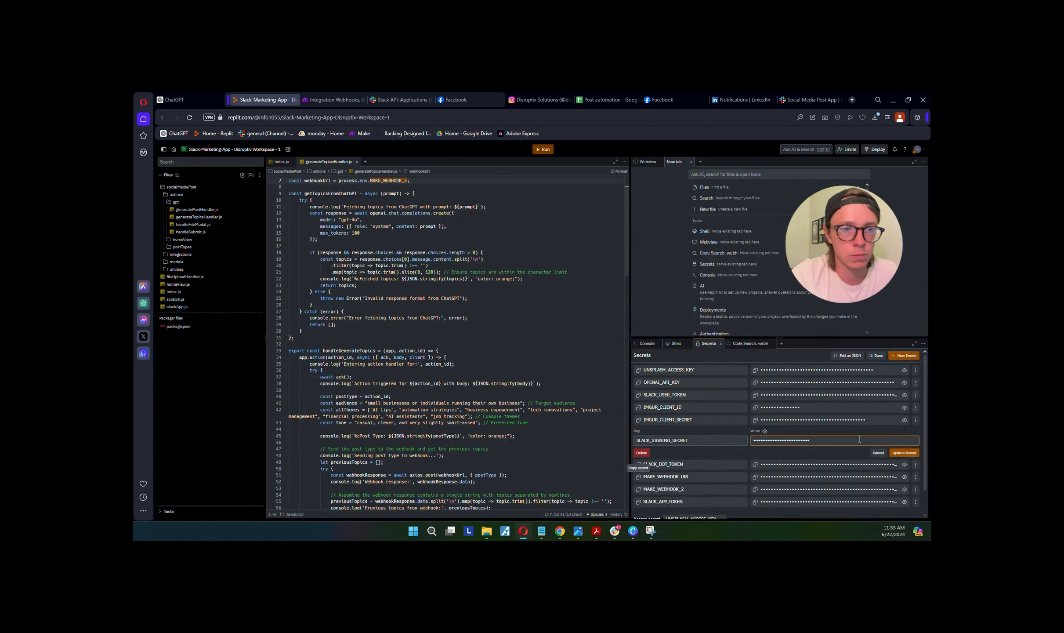
pyautogui.hotkey('ctrl', 'v')
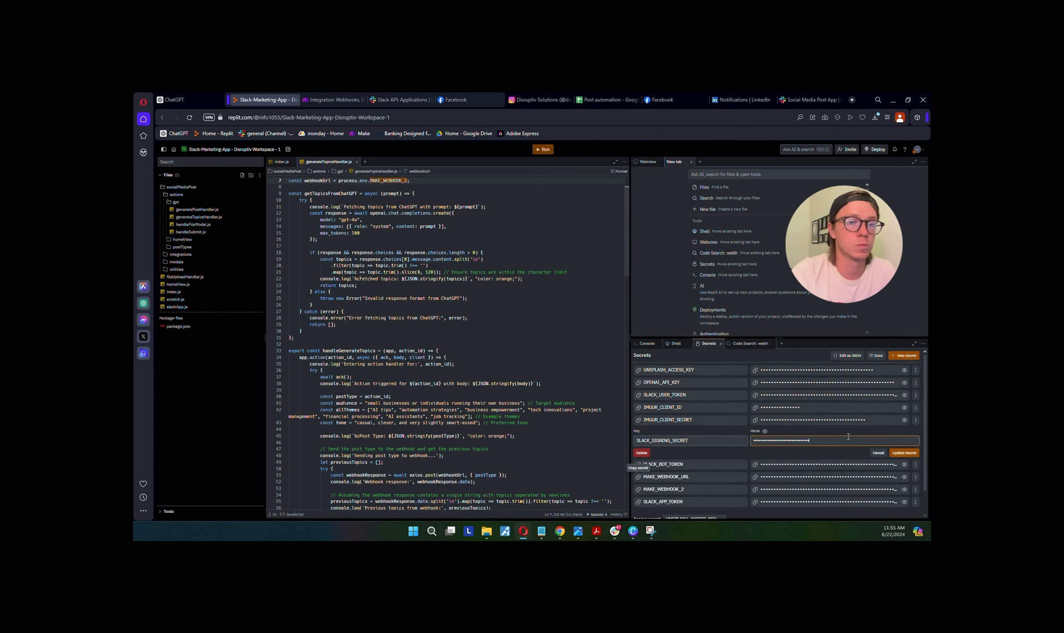
pyautogui.click(904, 452)
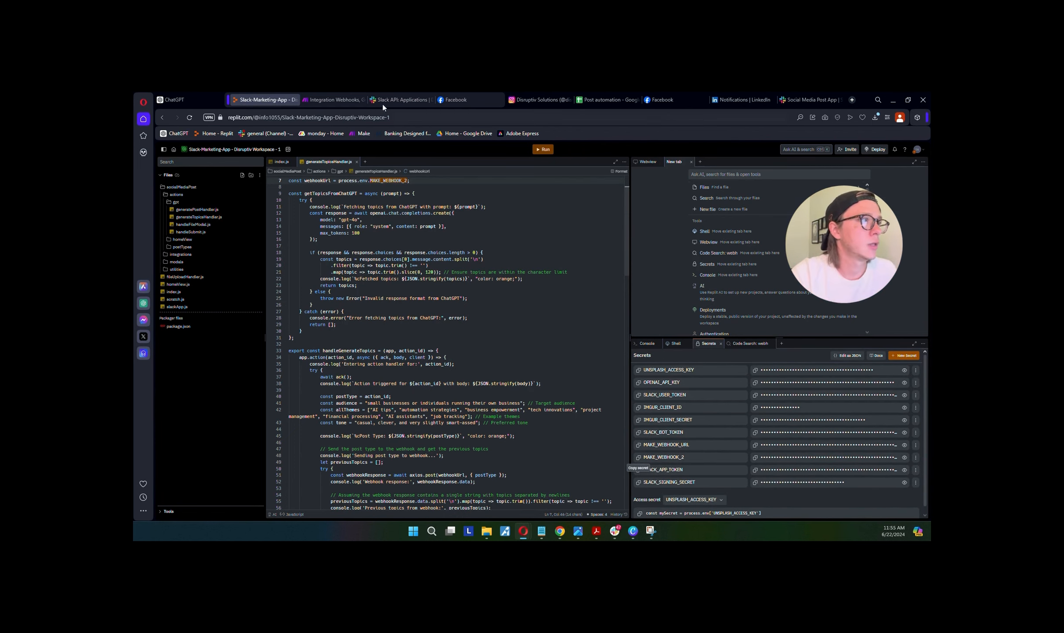
# - Return to the Slack API app settings, open OAuth & Permissions and copy the Bot User OAuth Token
pyautogui.click(395, 99)
pyautogui.scroll(5, 294, 295)
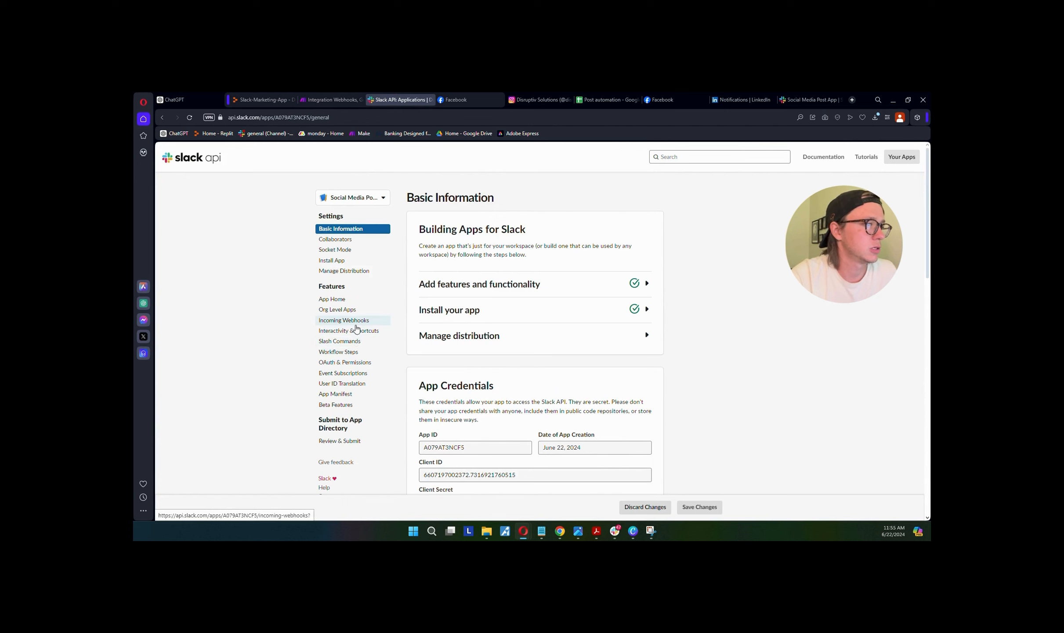
pyautogui.click(352, 363)
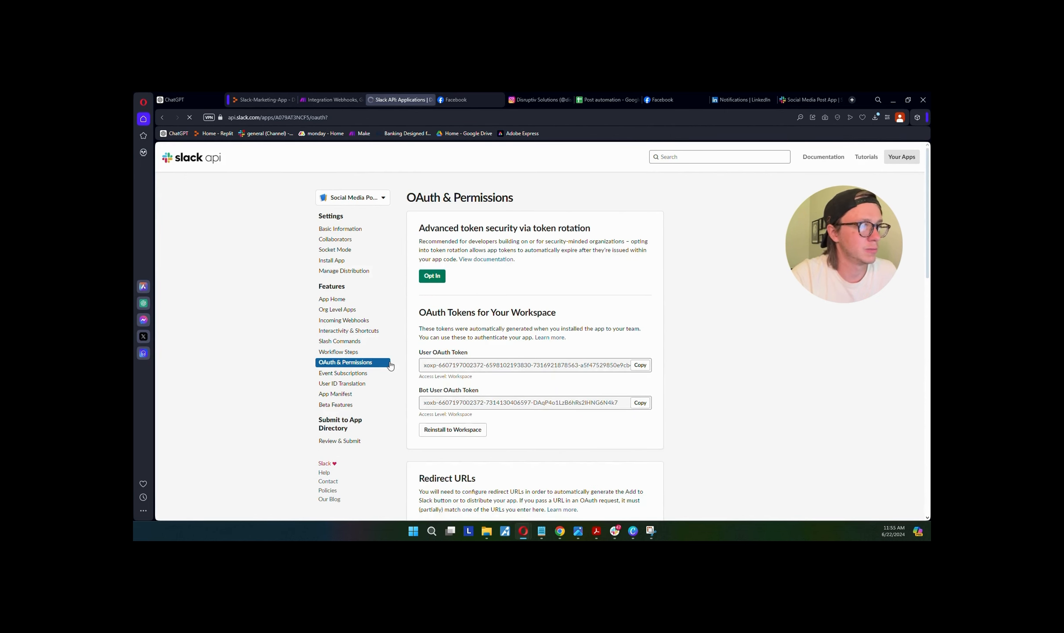
pyautogui.scroll(-5, 571, 356)
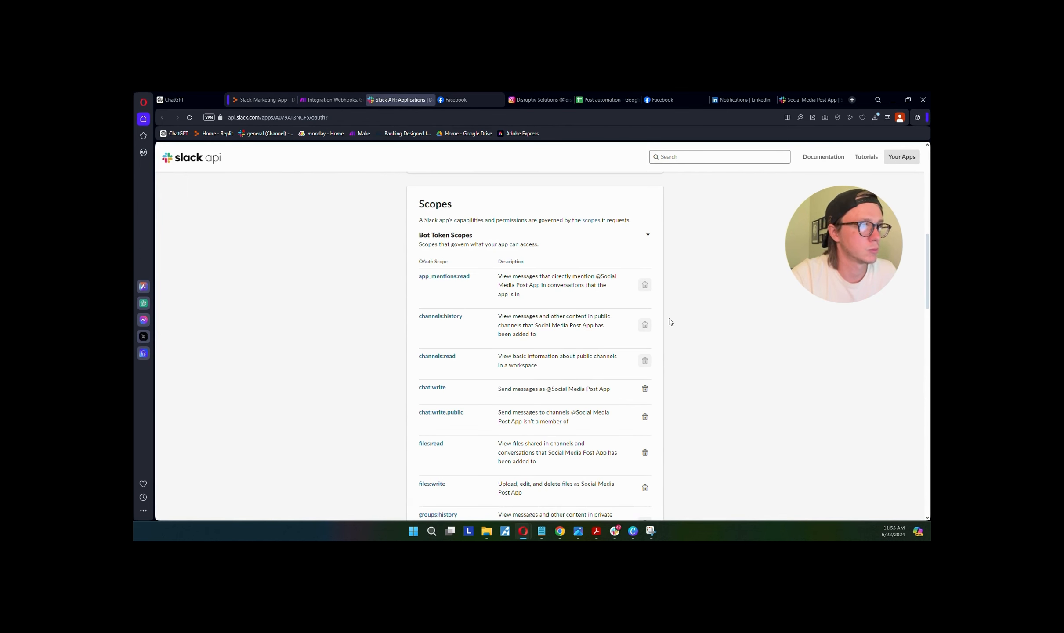
pyautogui.scroll(10, 668, 321)
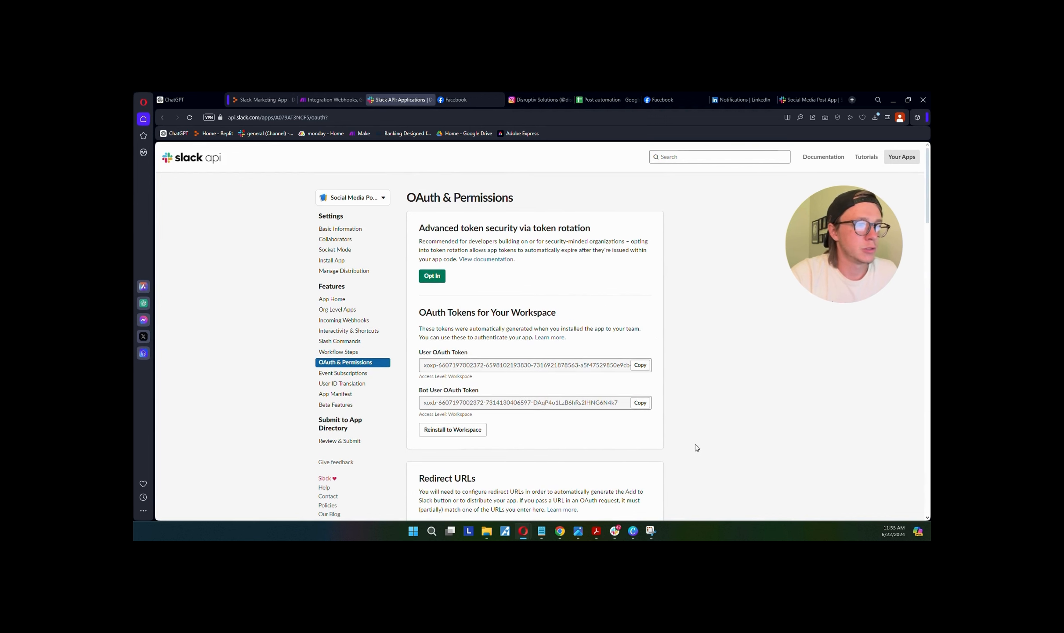
pyautogui.click(641, 402)
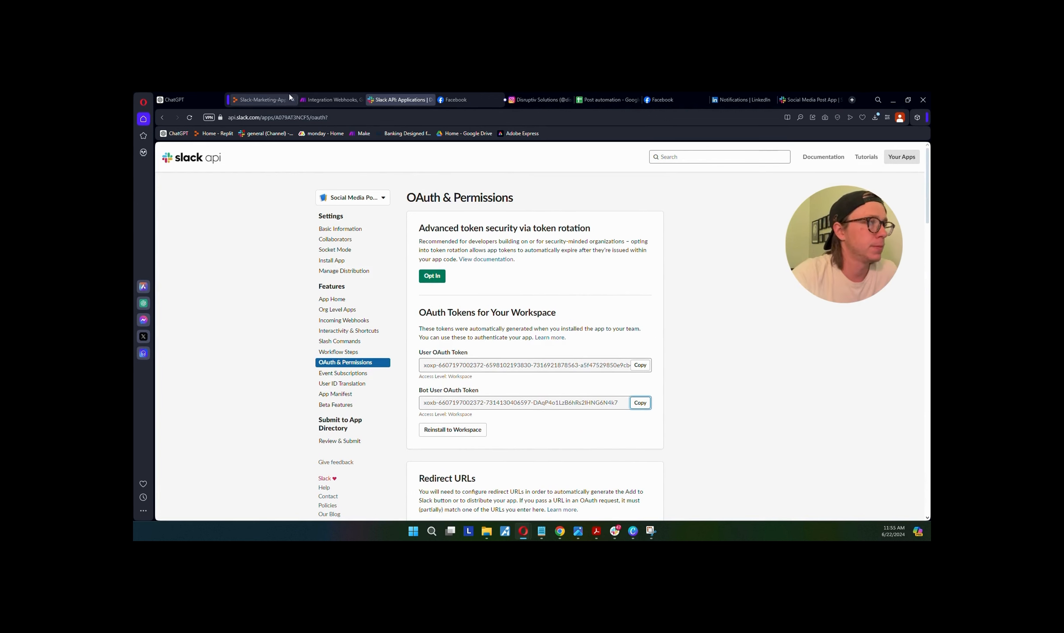
# - Switch to the Replit project and update its SLACK_BOT_TOKEN secret with the copied bot token
pyautogui.click(264, 99)
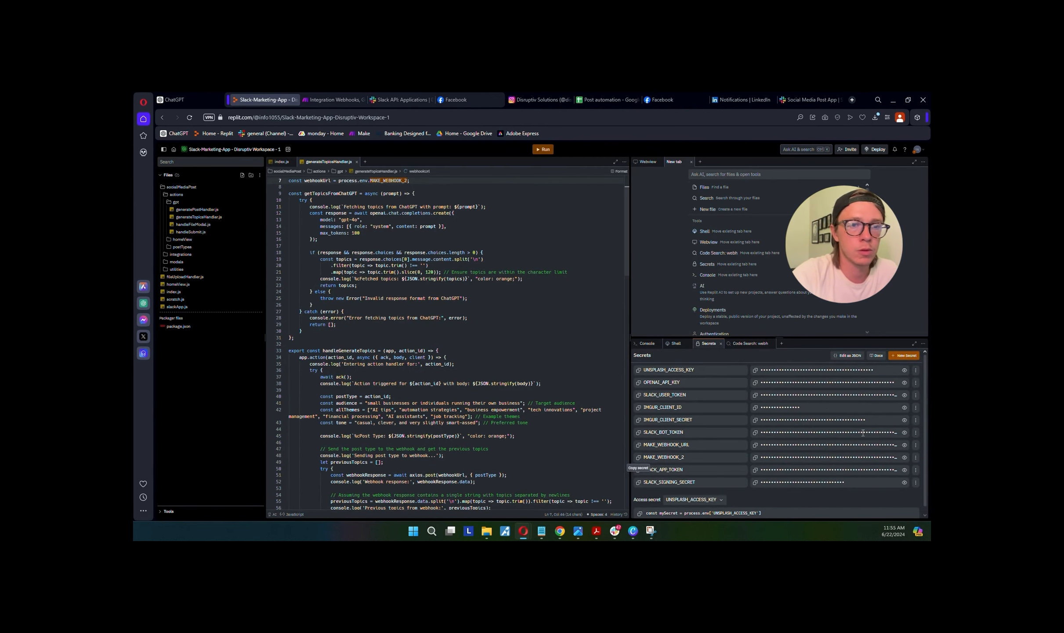
pyautogui.click(916, 432)
pyautogui.click(897, 444)
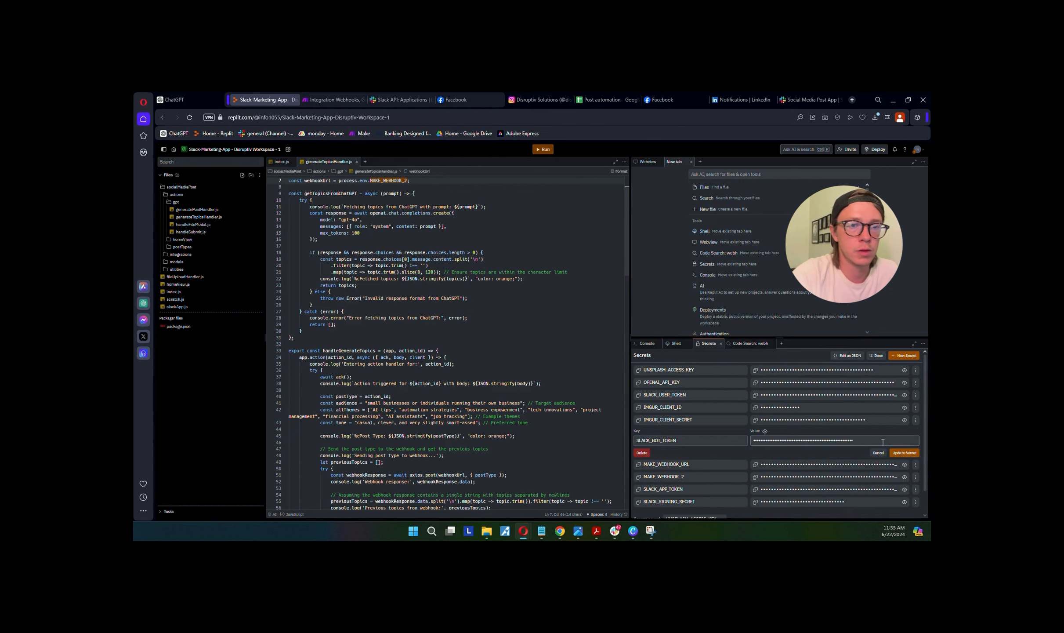
pyautogui.hotkey('ctrl', 'v')
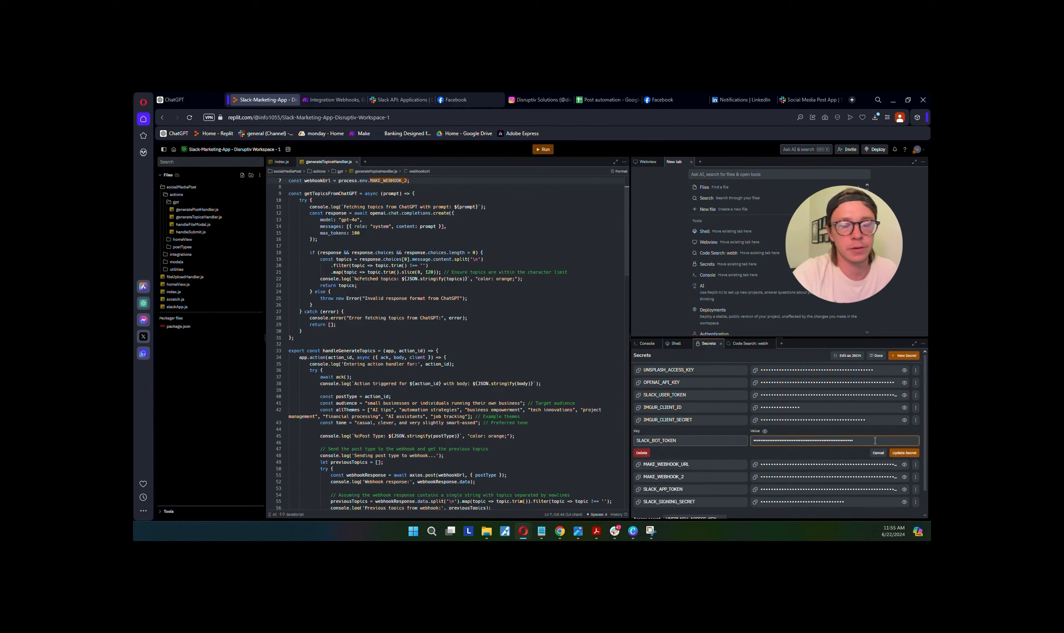
pyautogui.click(904, 453)
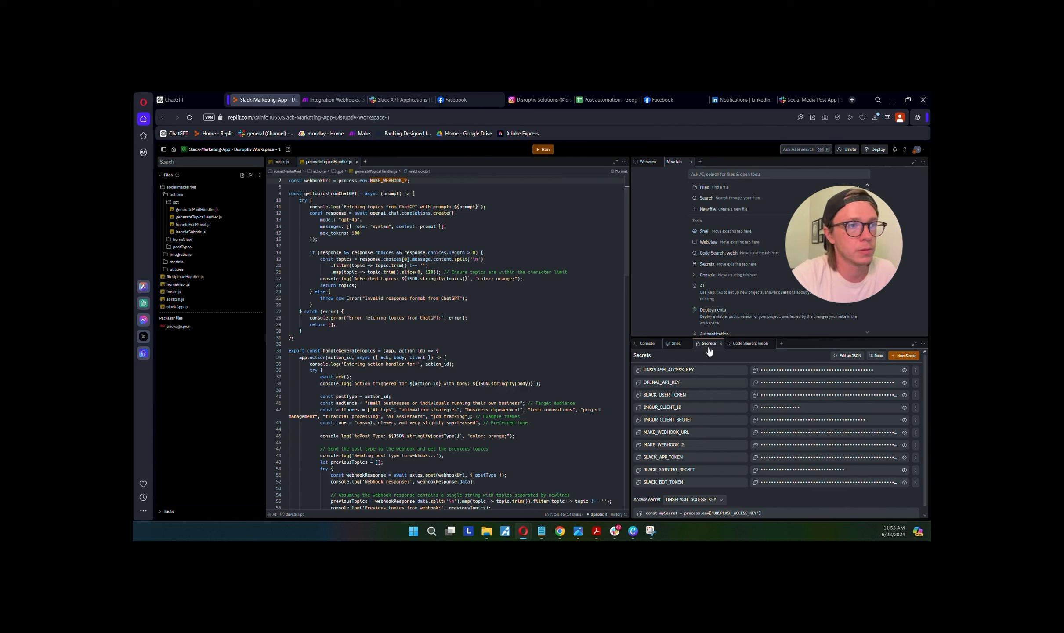
# - Run the Slack-Marketing-App program and copy the dev URL of its web preview
pyautogui.click(543, 149)
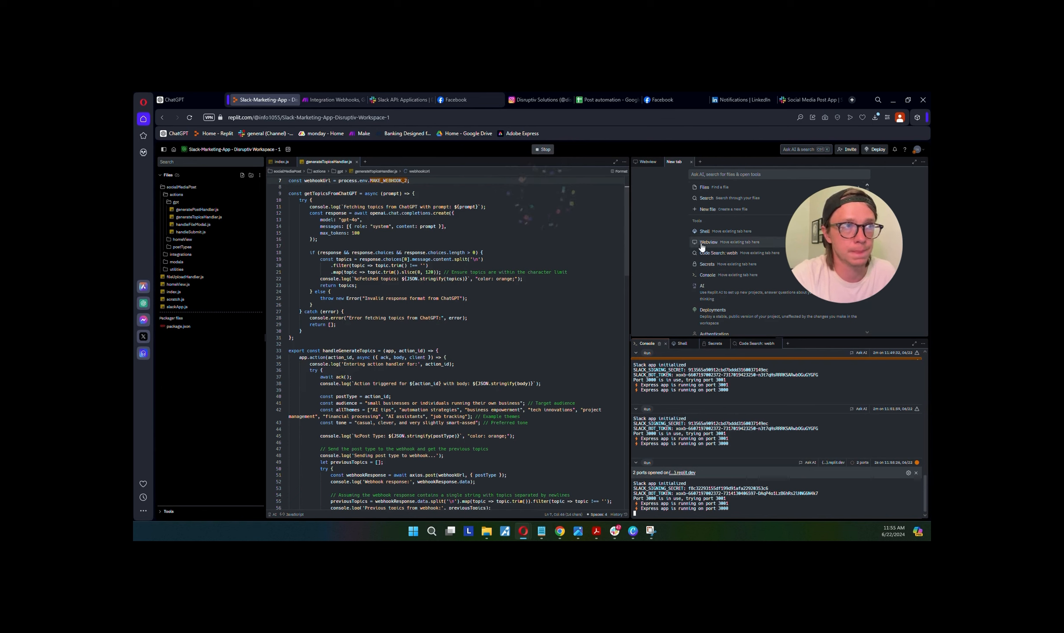
pyautogui.click(648, 161)
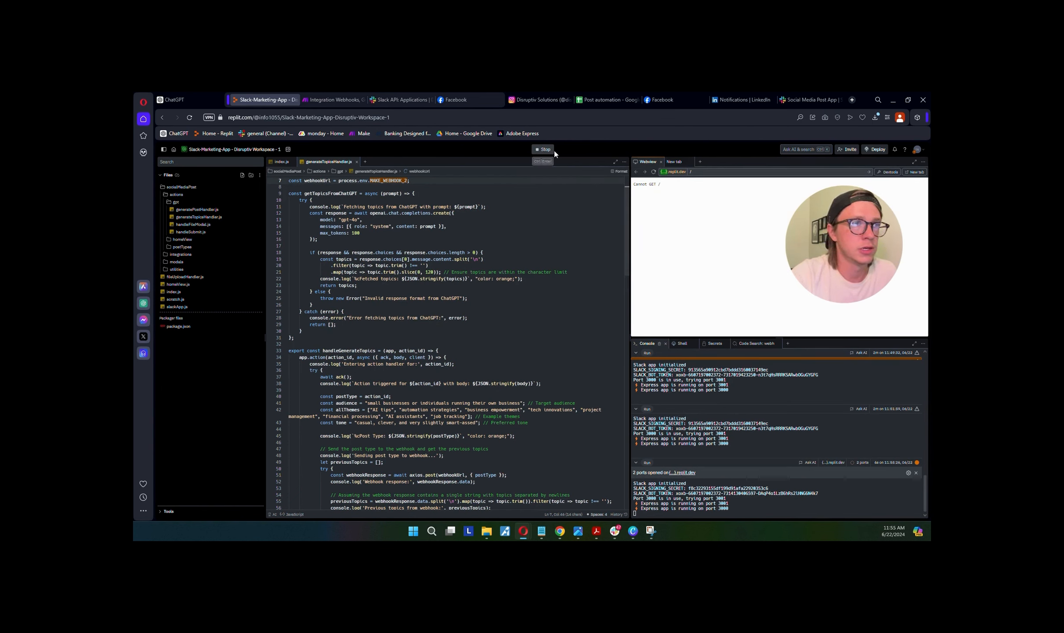
pyautogui.click(664, 172)
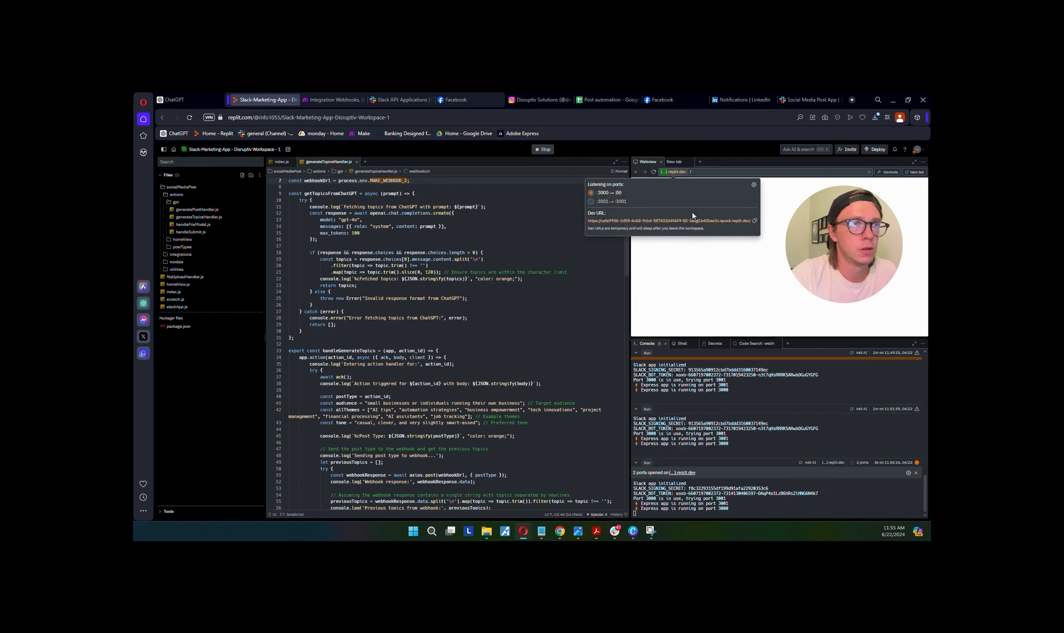
pyautogui.click(755, 221)
pyautogui.click(763, 303)
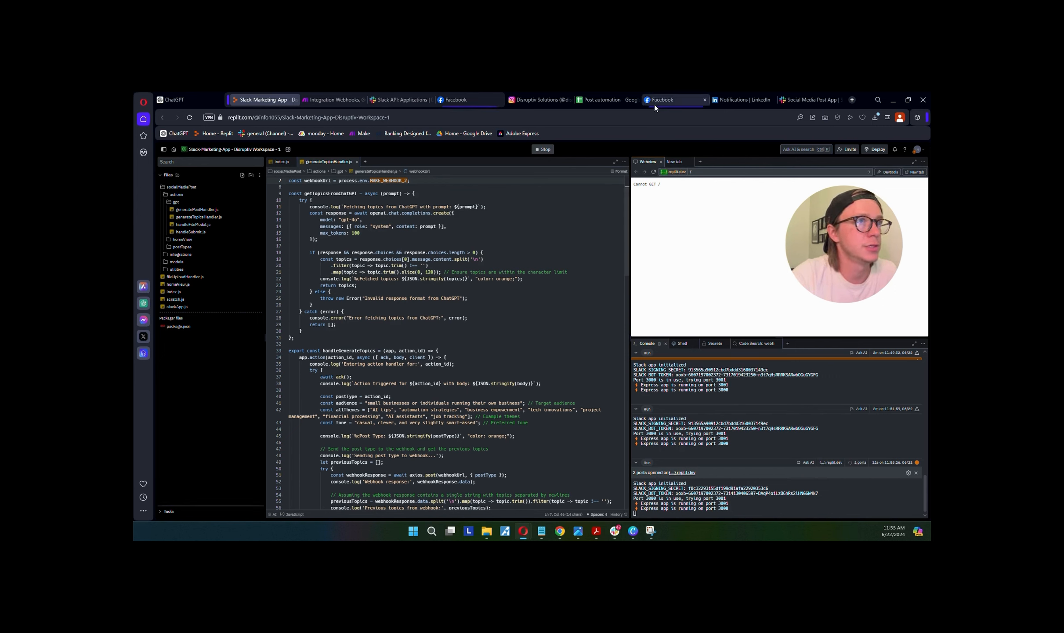
# - In the Slack app's Interactivity & Shortcuts settings, try to set the Request URL to the copied dev URL followed by slack/events
pyautogui.click(398, 100)
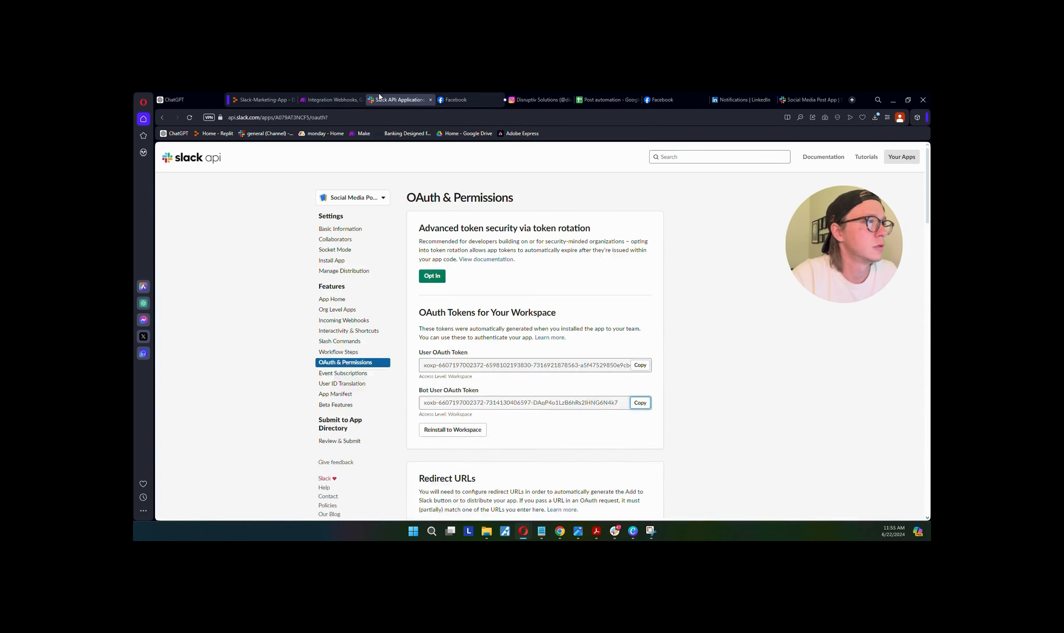
pyautogui.click(360, 362)
pyautogui.click(349, 330)
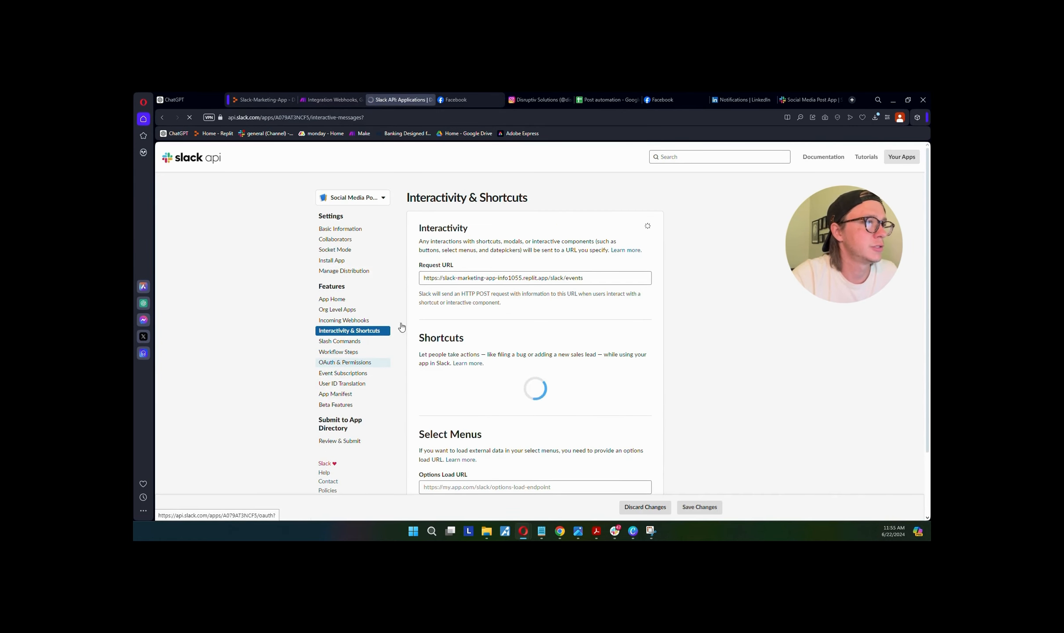
pyautogui.tripleClick(469, 277)
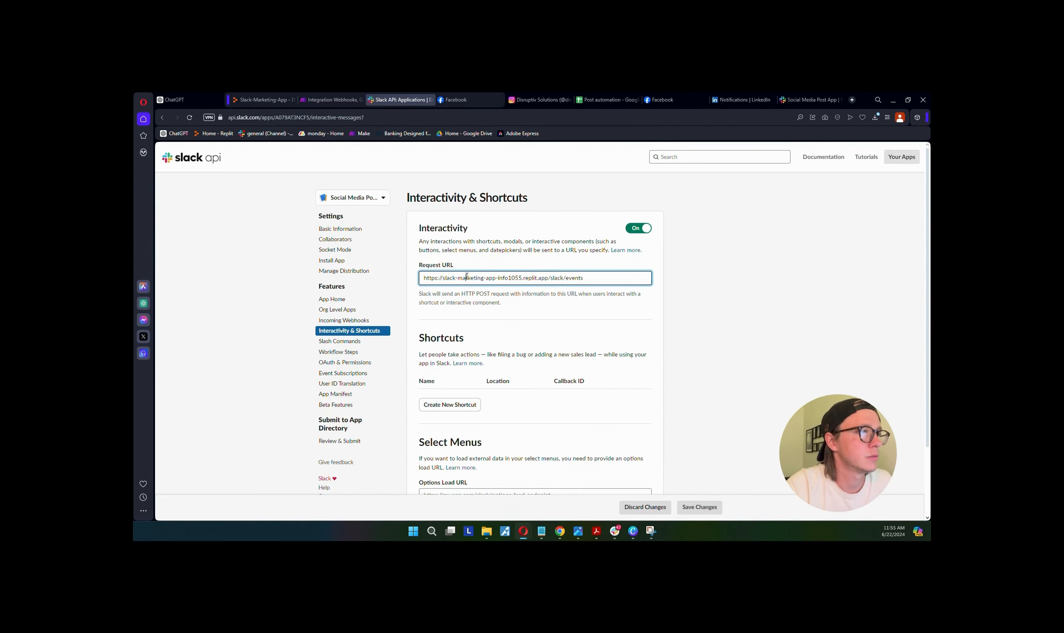
pyautogui.hotkey('ctrl', 'v')
pyautogui.scroll(-2, 566, 292)
pyautogui.write('sl')
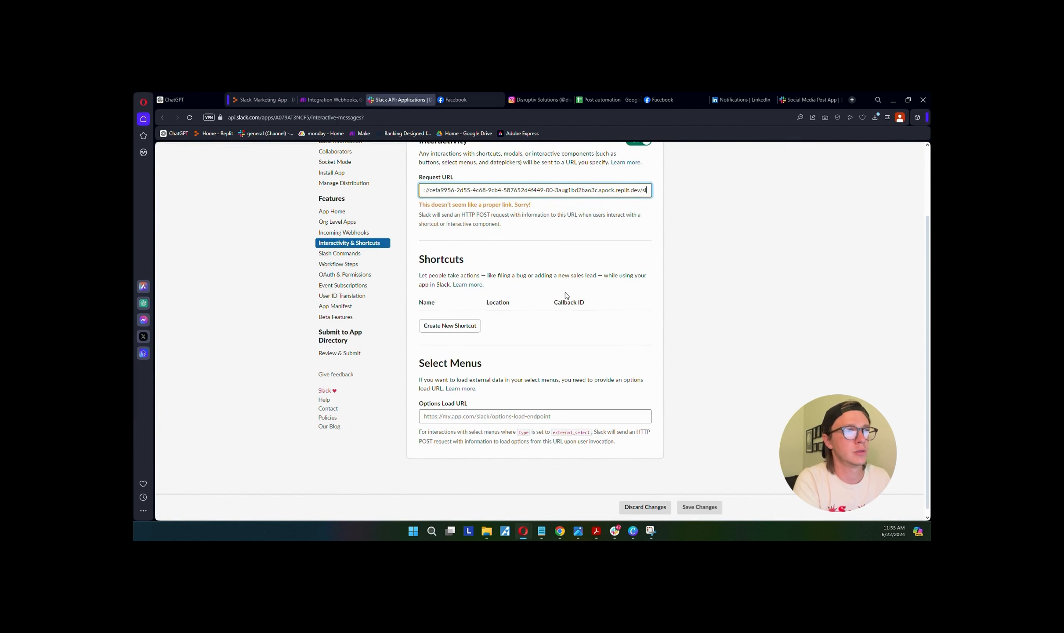
pyautogui.write('ack/even')
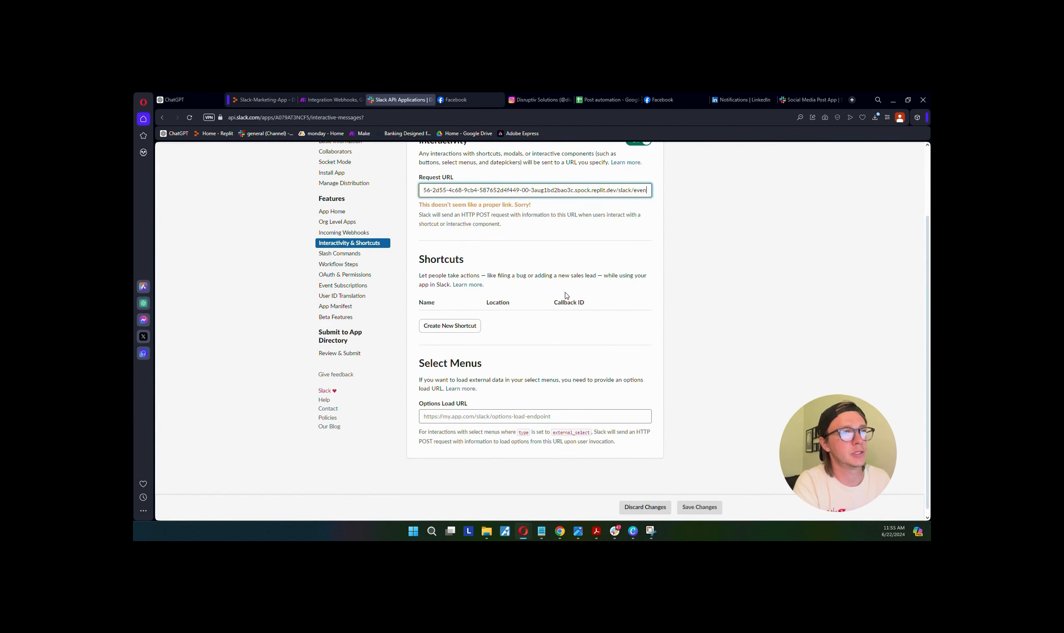
pyautogui.write('ts')
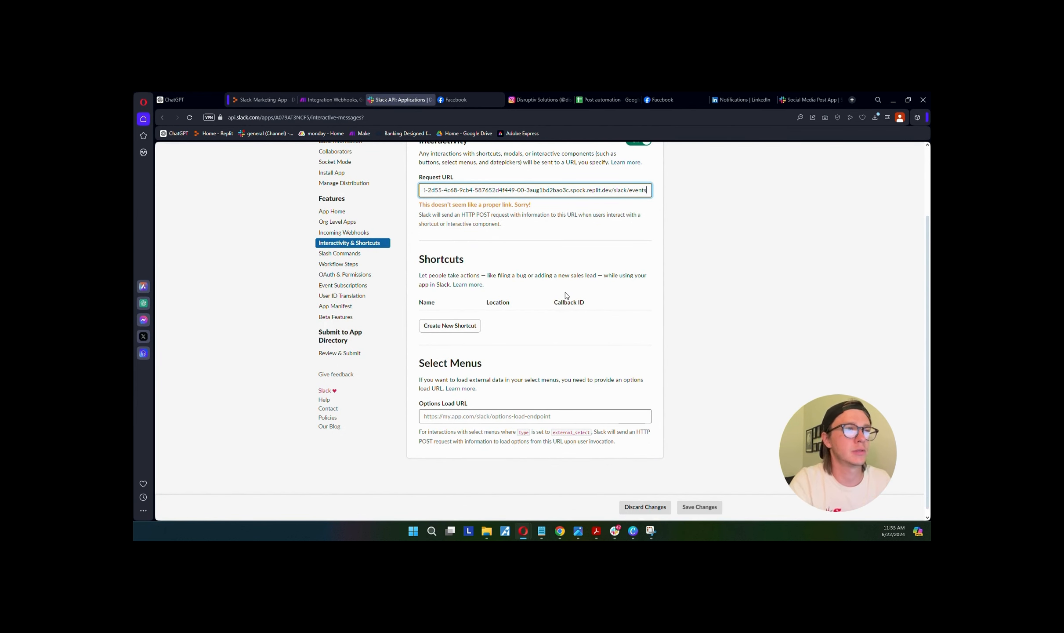
pyautogui.click(722, 314)
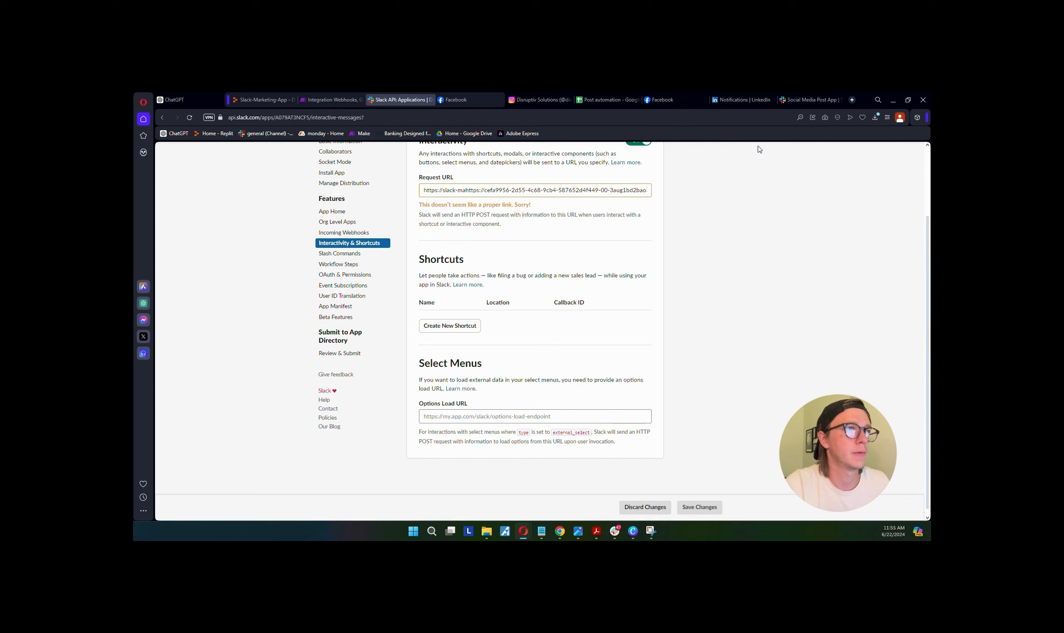
# - Copy the full Request URL text of the interactivity settings and check how it ends
pyautogui.tripleClick(623, 190)
pyautogui.rightClick(623, 190)
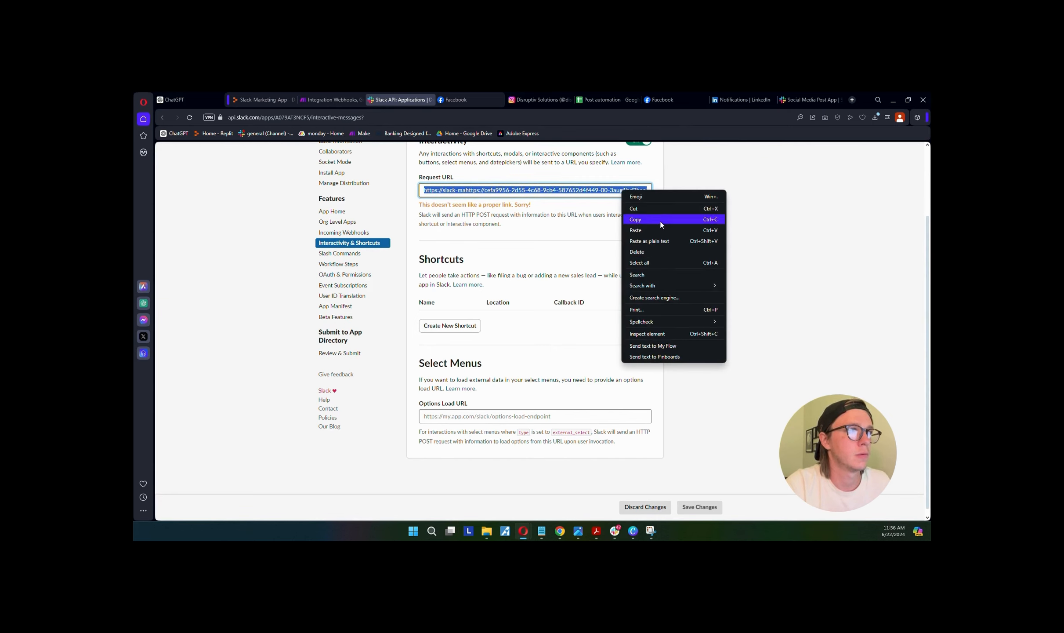
pyautogui.click(698, 219)
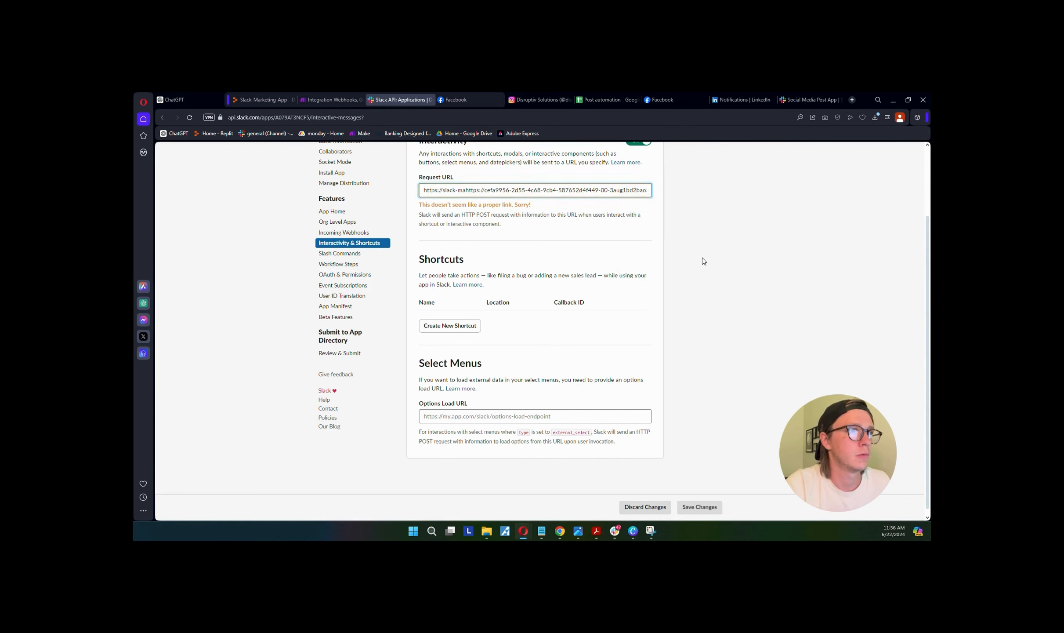
pyautogui.click(553, 188)
pyautogui.press('End')
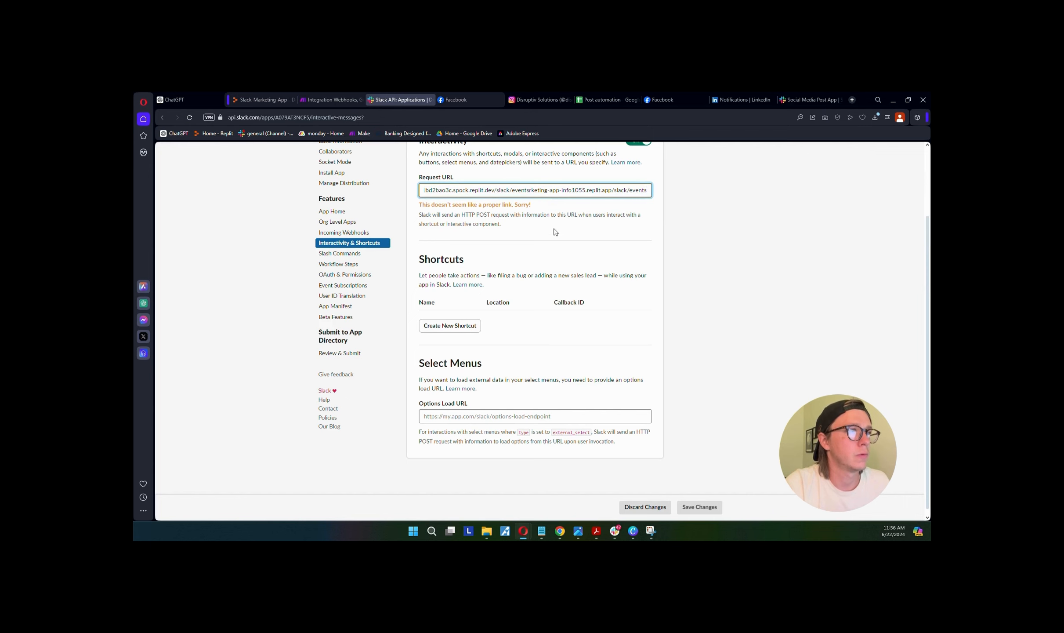
pyautogui.hotkey('ctrl', 'a')
pyautogui.click(552, 225)
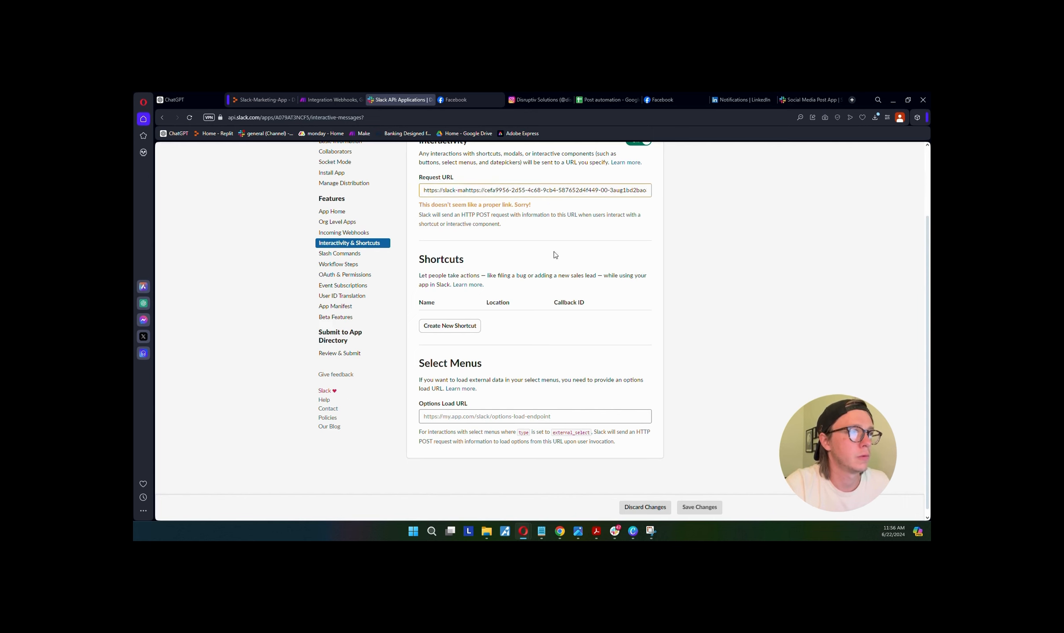
pyautogui.scroll(2, 547, 249)
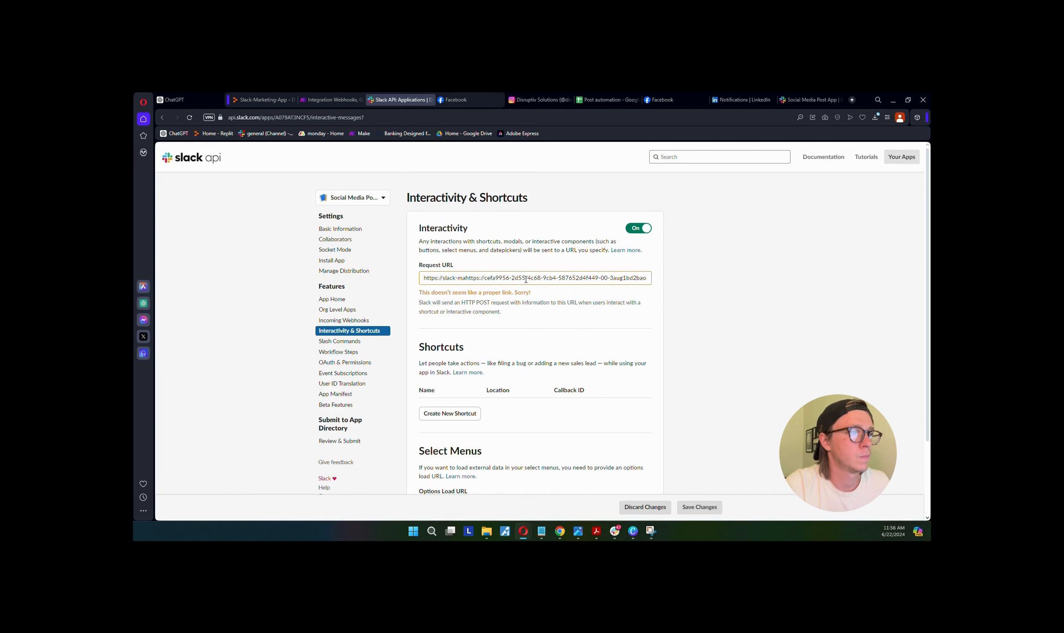
# - Put the copied URL into the browser's address bar, copy it again and paste it over the interactivity Request URL
pyautogui.click(334, 117)
pyautogui.hotkey('ctrl', 'v')
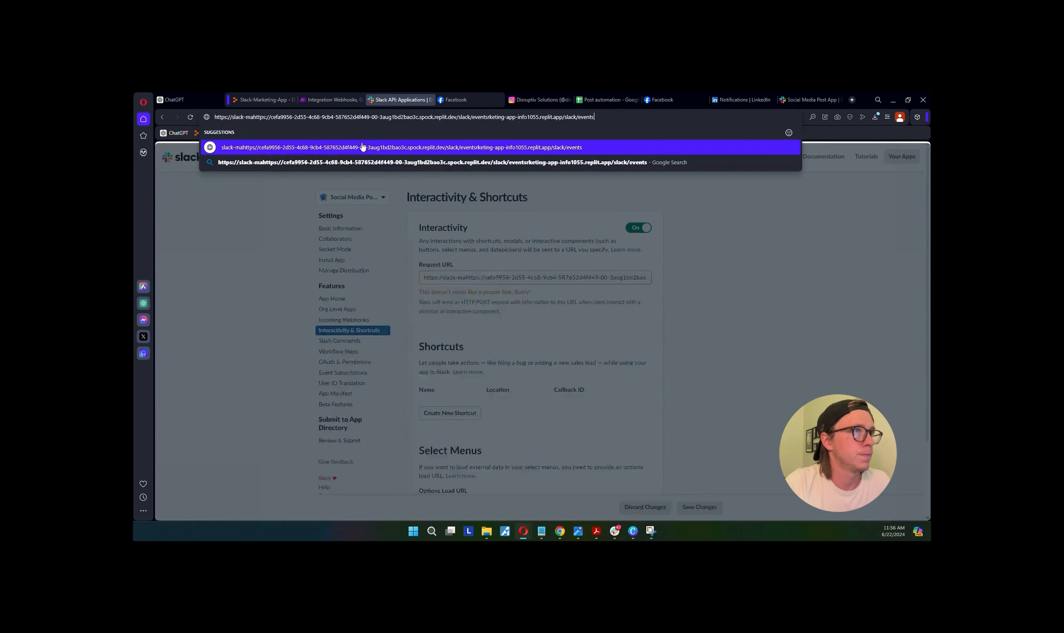
pyautogui.press('Escape')
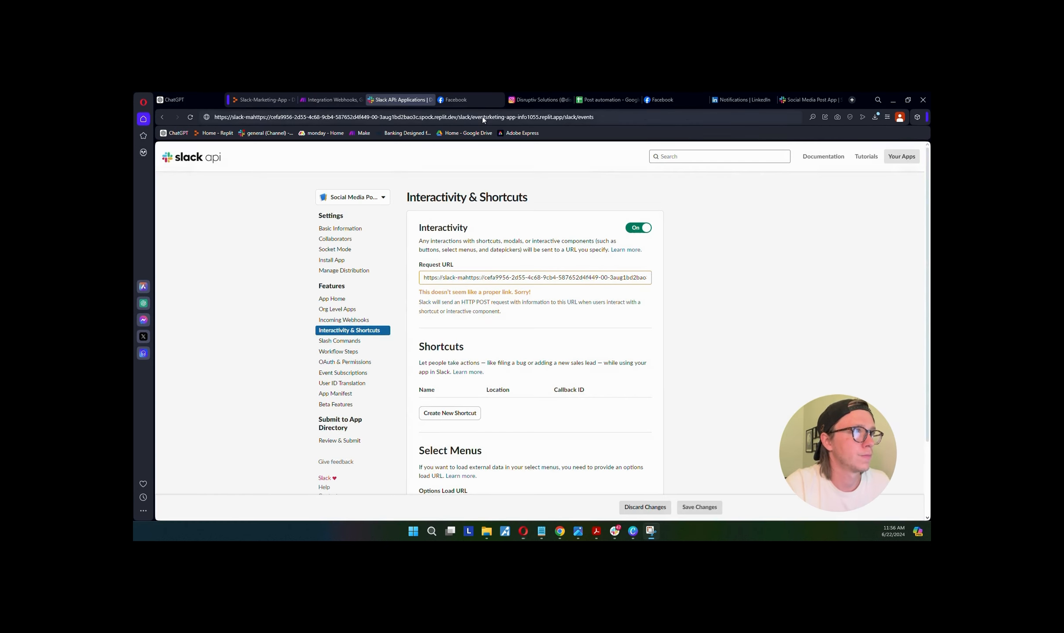
pyautogui.tripleClick(425, 119)
pyautogui.rightClick(425, 118)
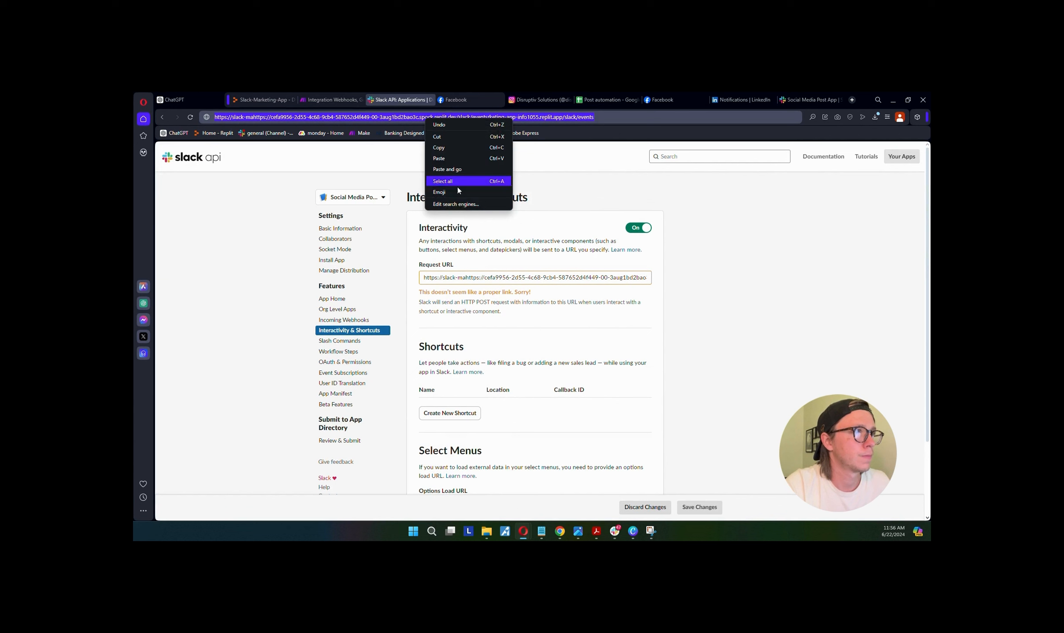
pyautogui.click(470, 149)
pyautogui.click(676, 302)
pyautogui.click(605, 275)
pyautogui.hotkey('ctrl', 'a')
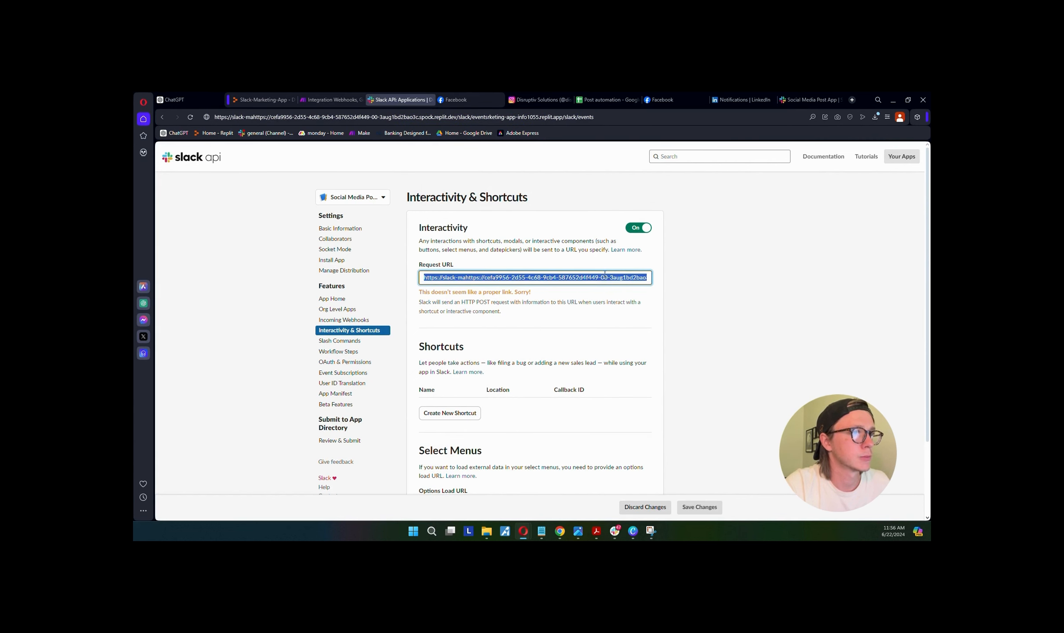
pyautogui.hotkey('ctrl', 'v')
pyautogui.scroll(-2, 671, 328)
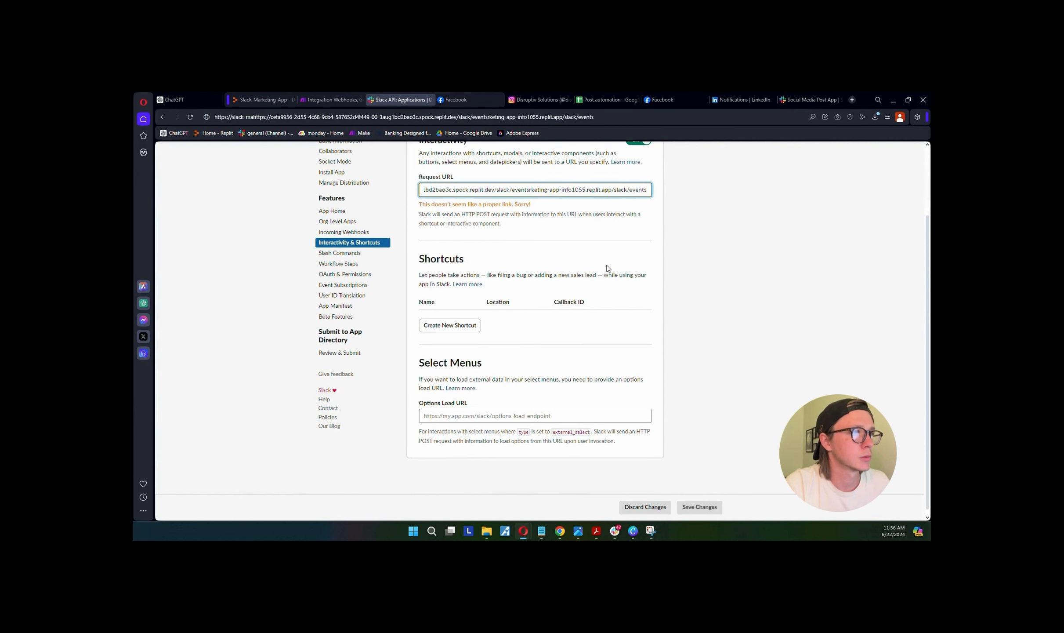
pyautogui.scroll(3, 607, 268)
# - Return to the Replit project, restart the program and copy the web preview's dev URL again
pyautogui.click(263, 100)
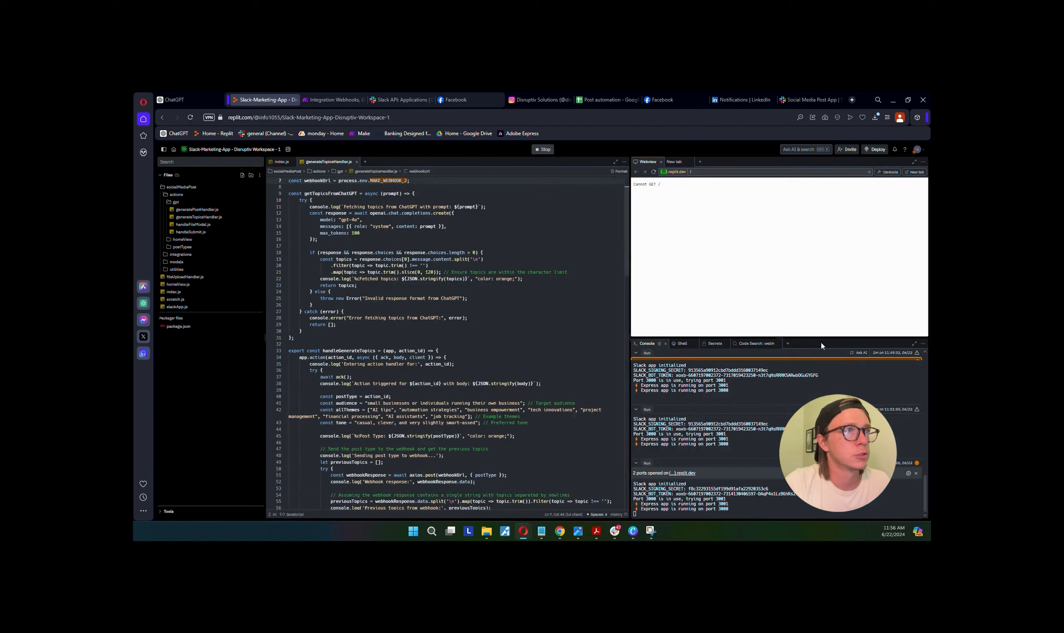
pyautogui.click(543, 149)
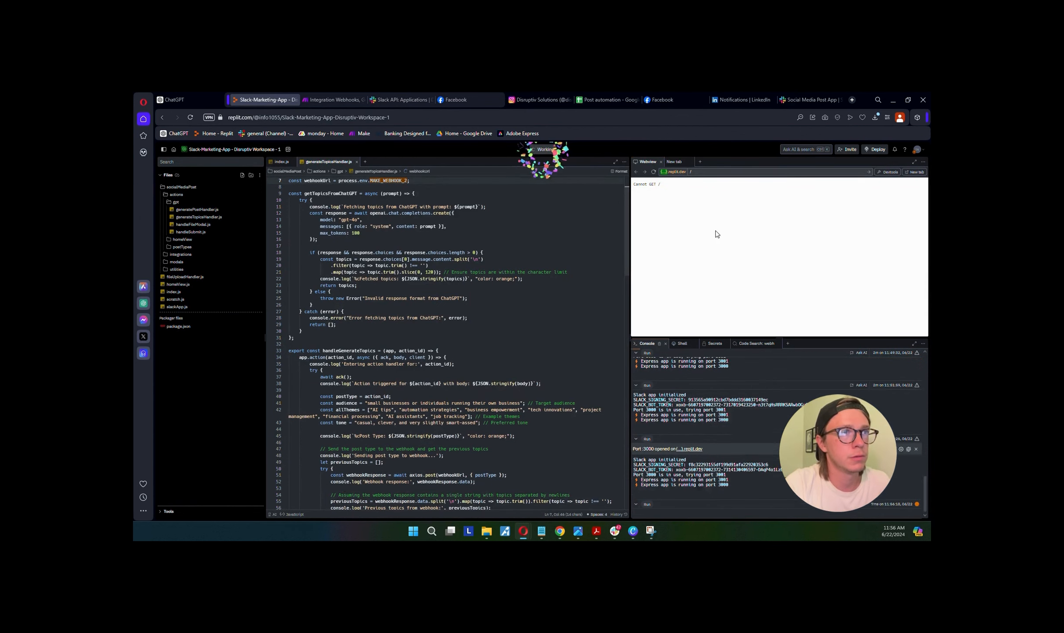
pyautogui.click(664, 173)
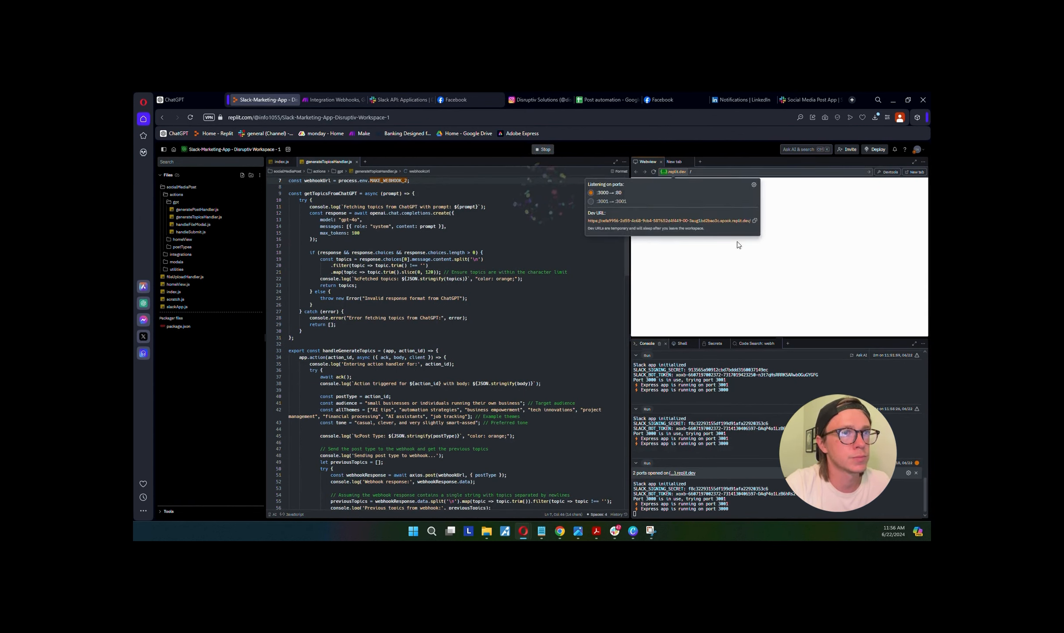
pyautogui.click(755, 221)
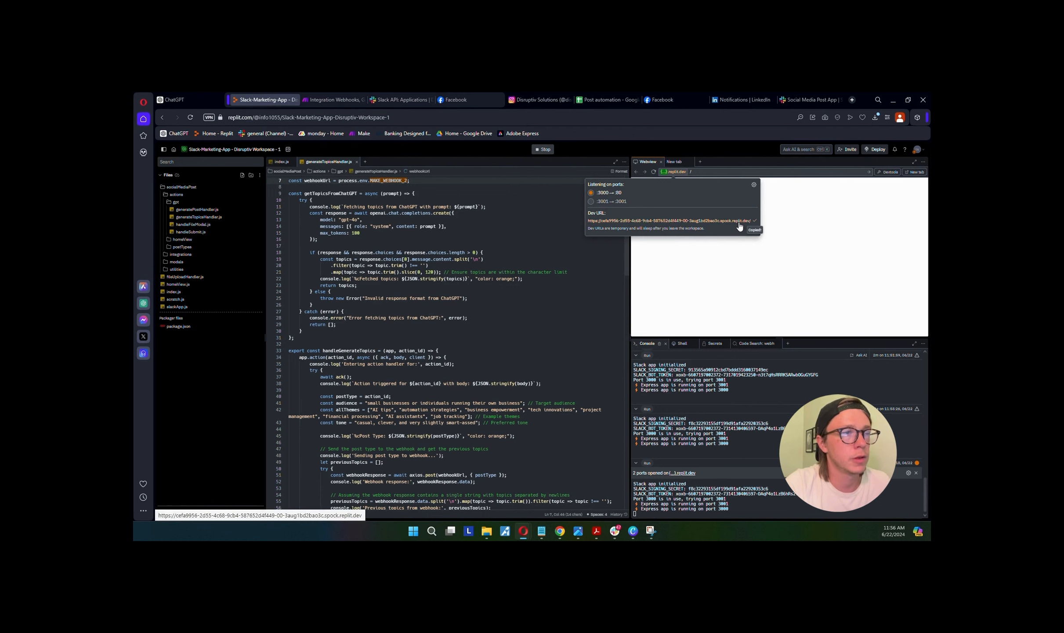
pyautogui.click(760, 256)
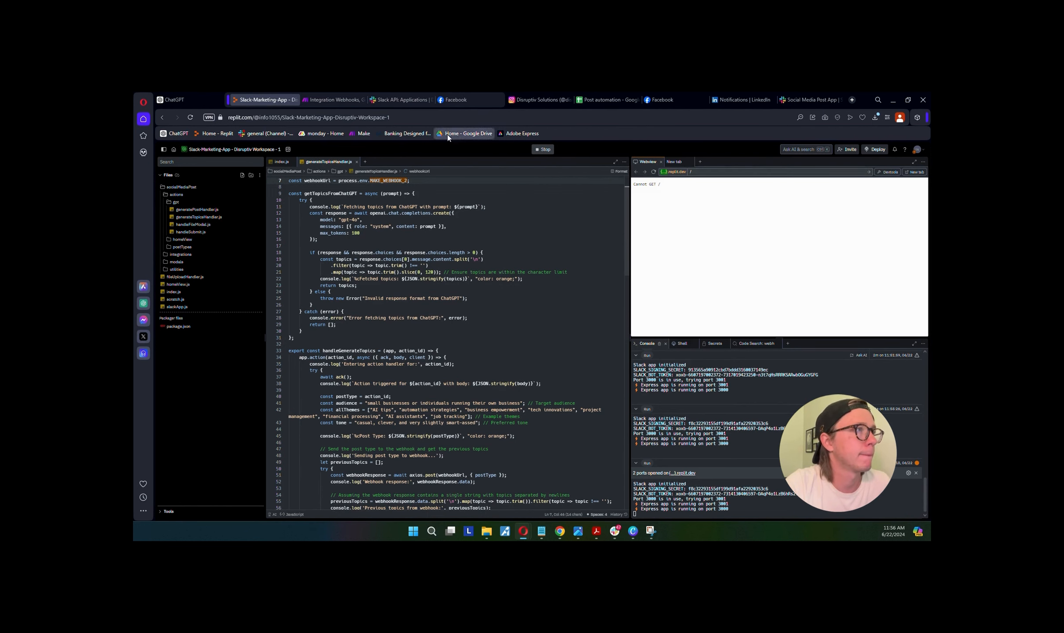
# - On the Slack API page, put the copied dev URL followed by slack/events into the browser's address bar and copy the full address
pyautogui.click(412, 100)
pyautogui.click(422, 117)
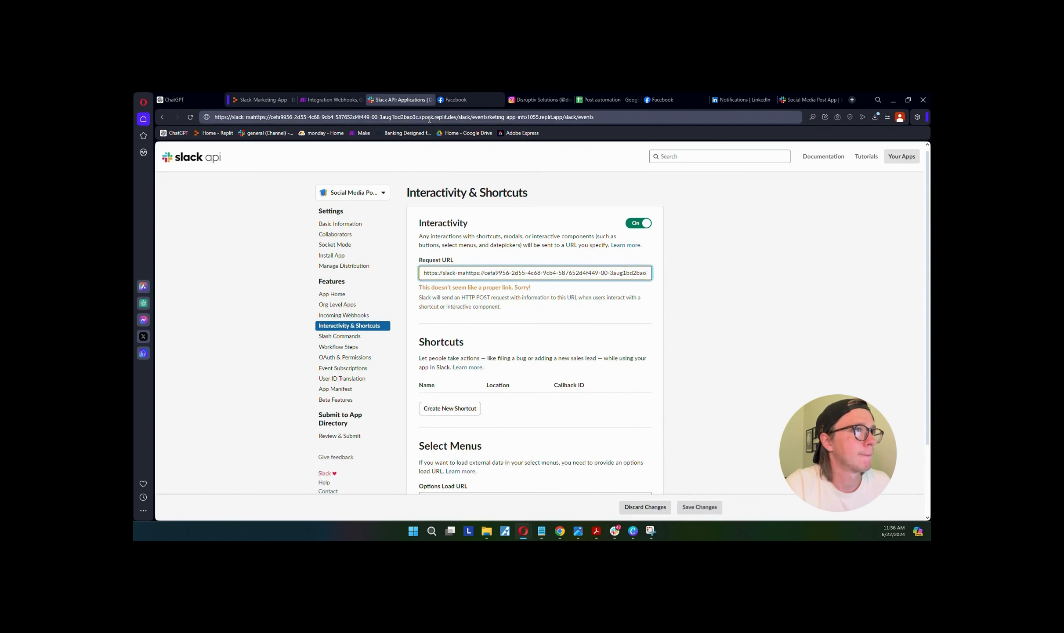
pyautogui.hotkey('ctrl', 'v')
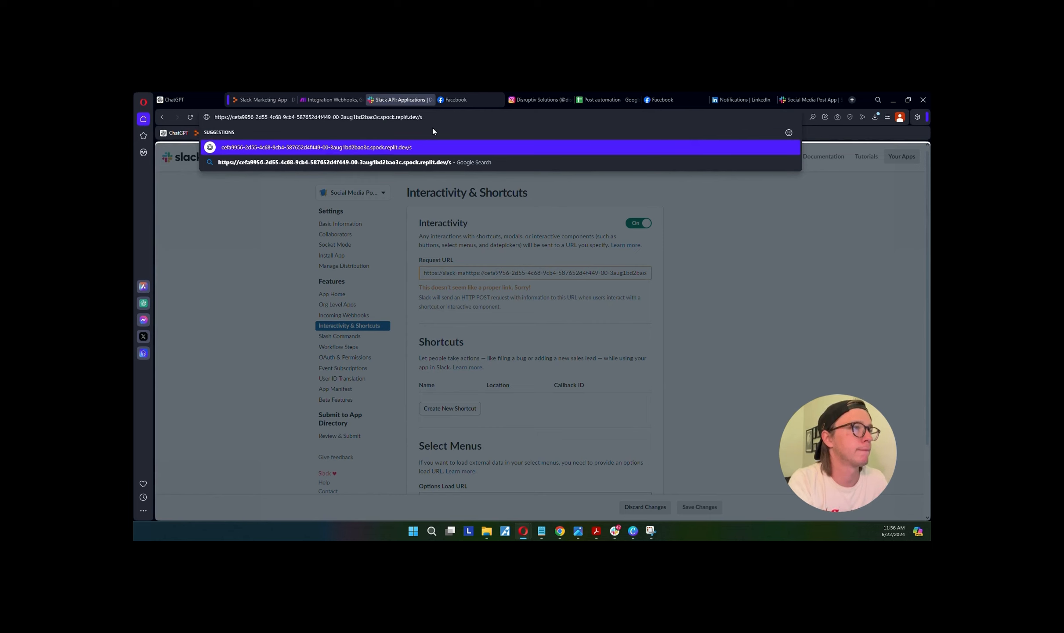
pyautogui.write('slack/events')
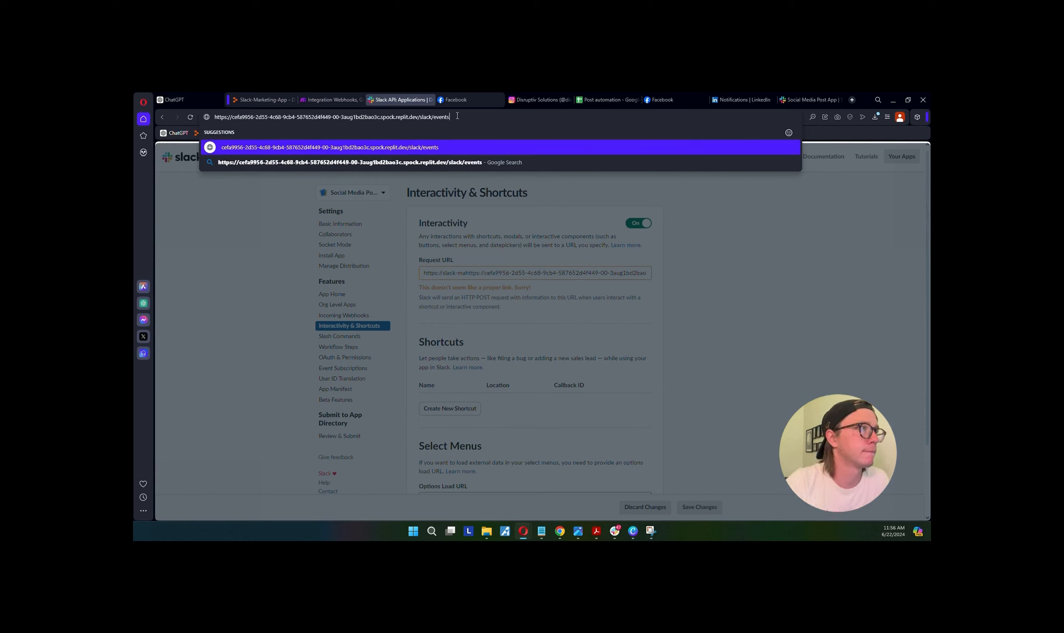
pyautogui.moveTo(453, 117); pyautogui.dragTo(230, 126)
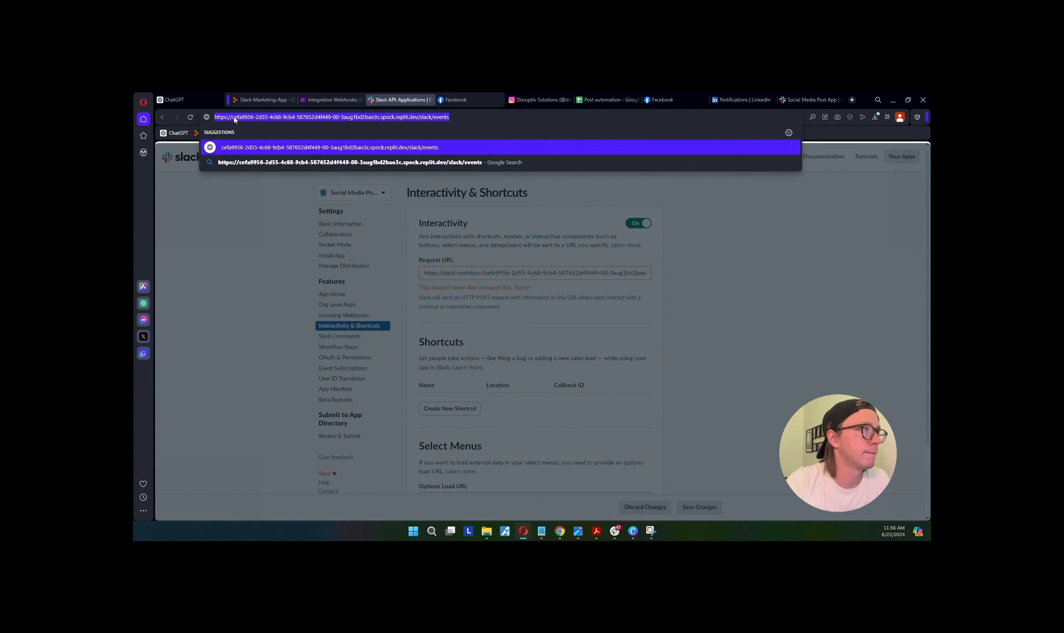
pyautogui.rightClick(234, 118)
pyautogui.click(251, 149)
pyautogui.click(245, 195)
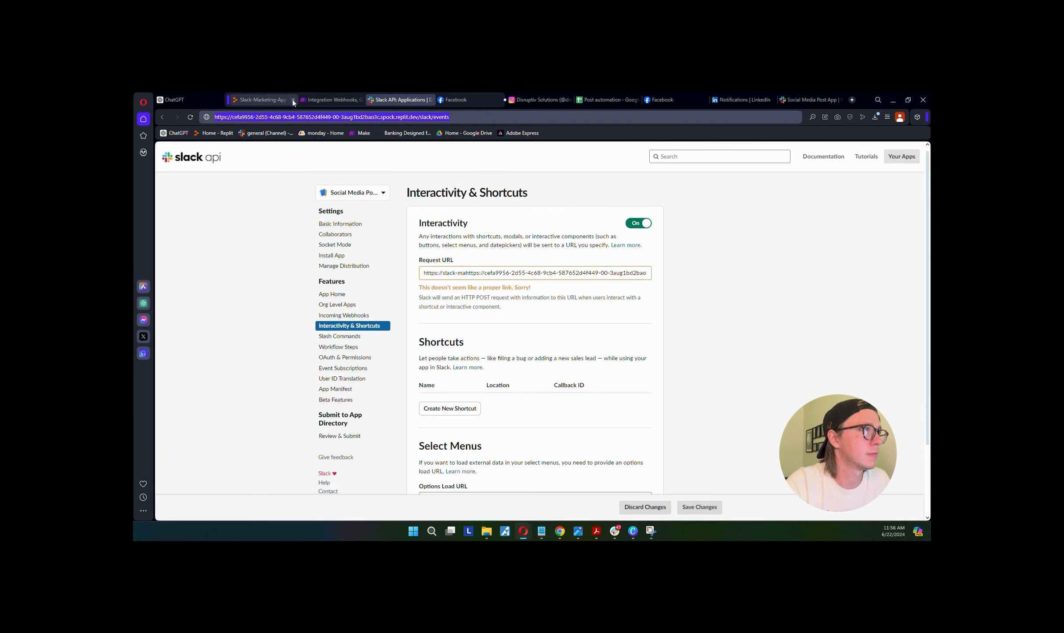
pyautogui.rightClick(286, 117)
pyautogui.click(299, 153)
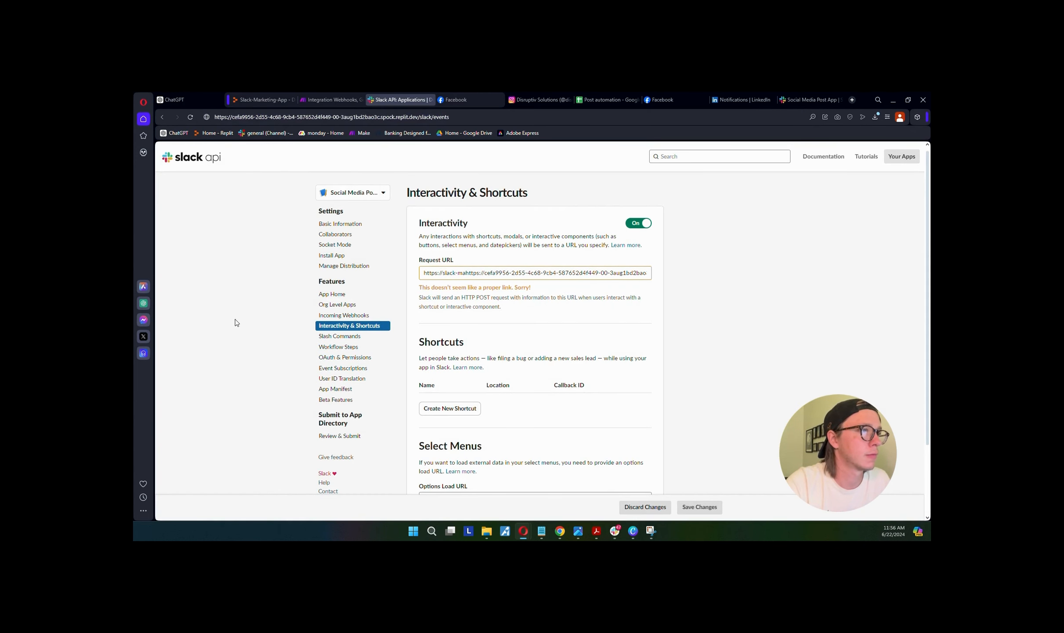
# - Replace the Interactivity Request URL with the copied replit.dev address ending in slack/events and save the changes
pyautogui.tripleClick(500, 271)
pyautogui.hotkey('ctrl', 'v')
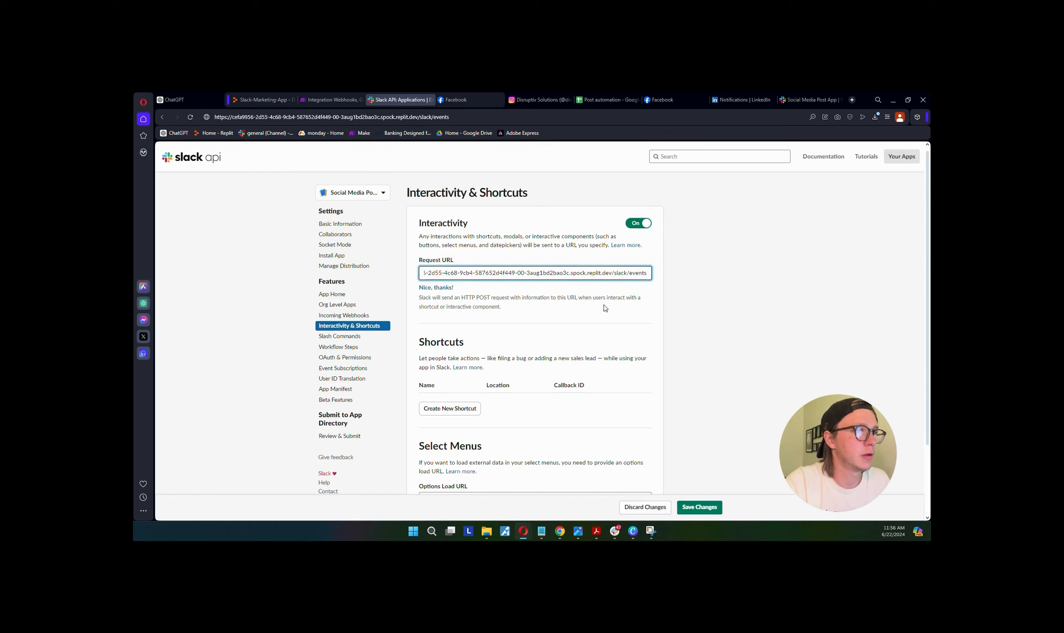
pyautogui.click(715, 322)
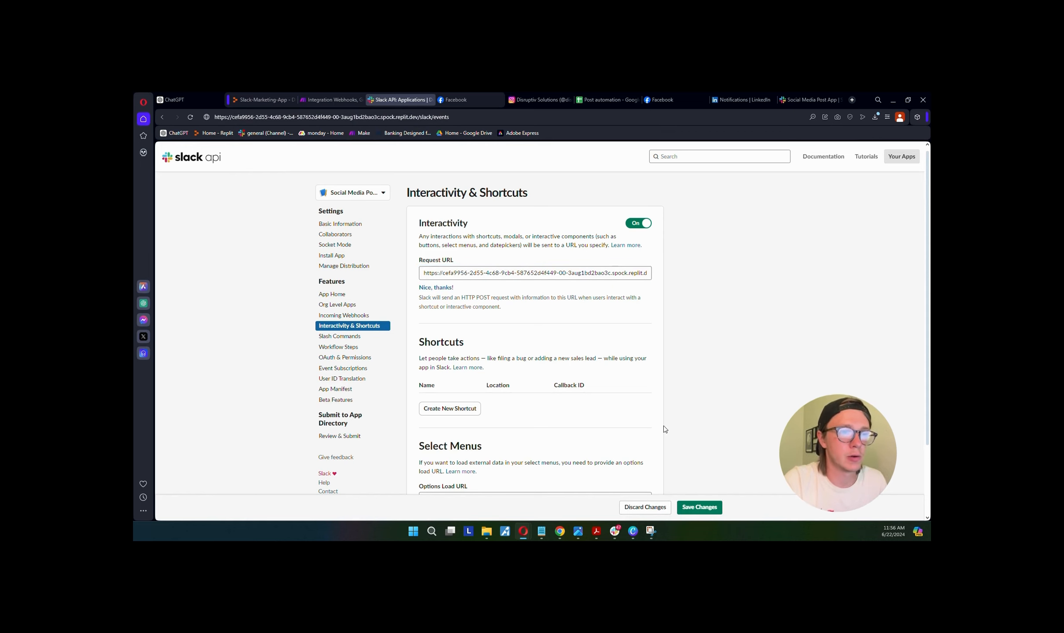
pyautogui.click(703, 509)
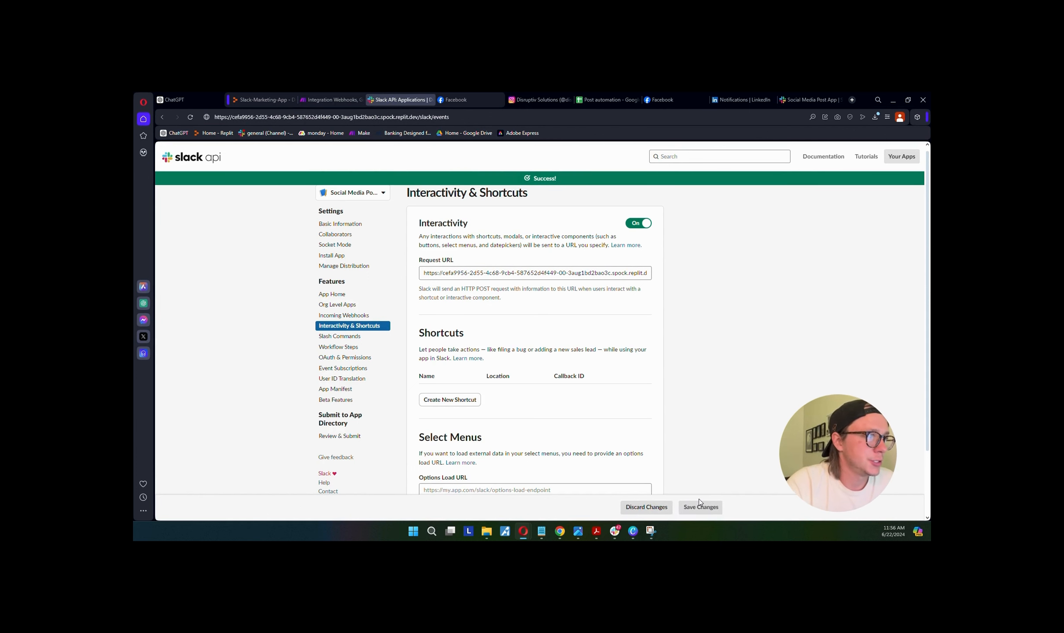
# - In Event Subscriptions, replace the Request URL with the same replit.dev slack/events address and save the changes
pyautogui.click(353, 367)
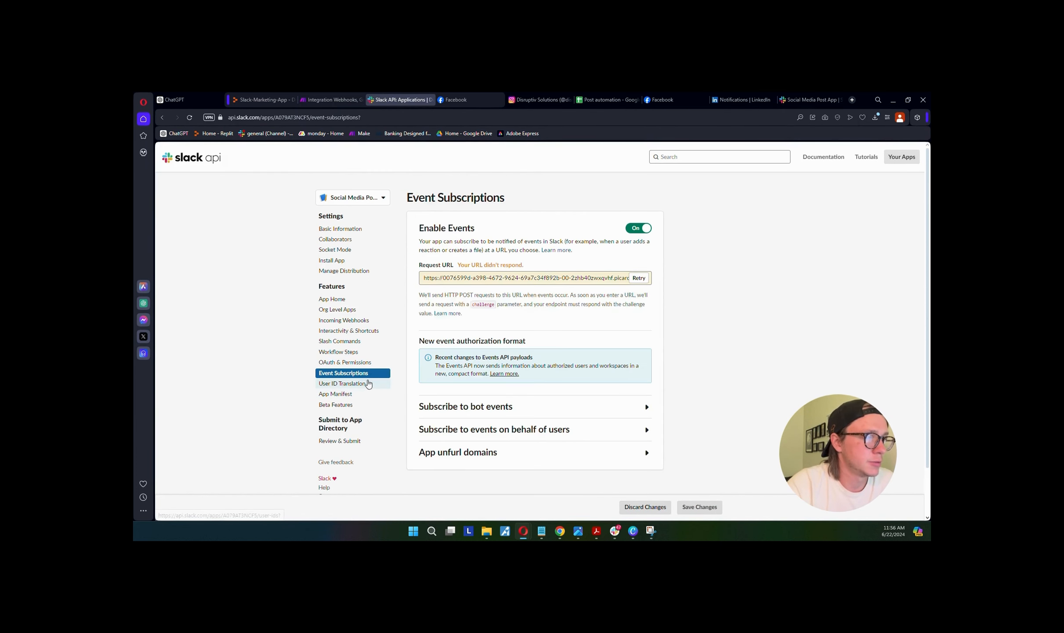
pyautogui.tripleClick(499, 278)
pyautogui.hotkey('ctrl', 'v')
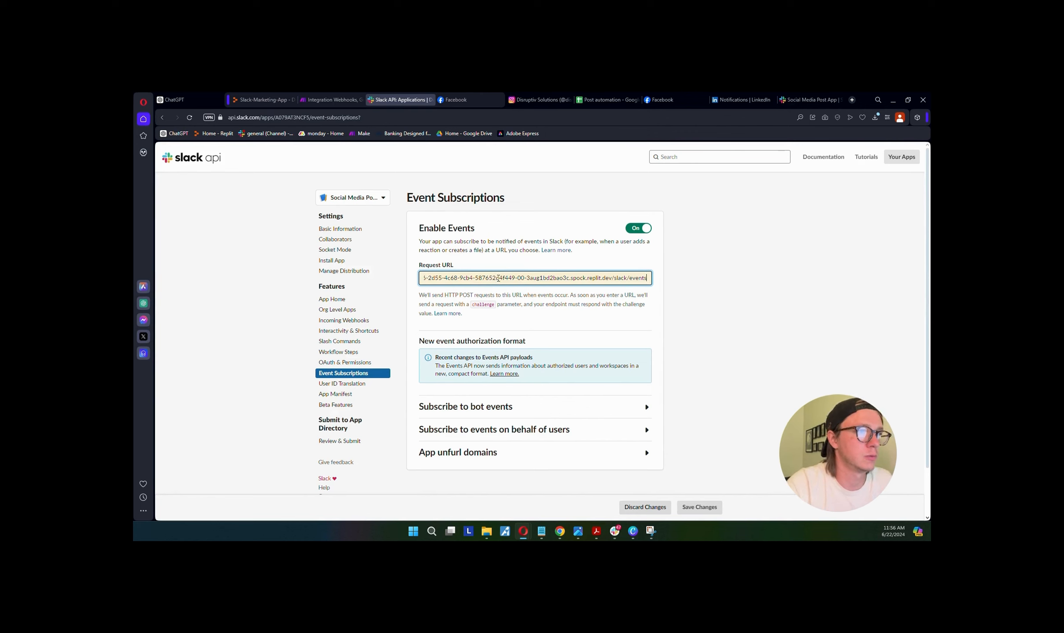
pyautogui.click(684, 255)
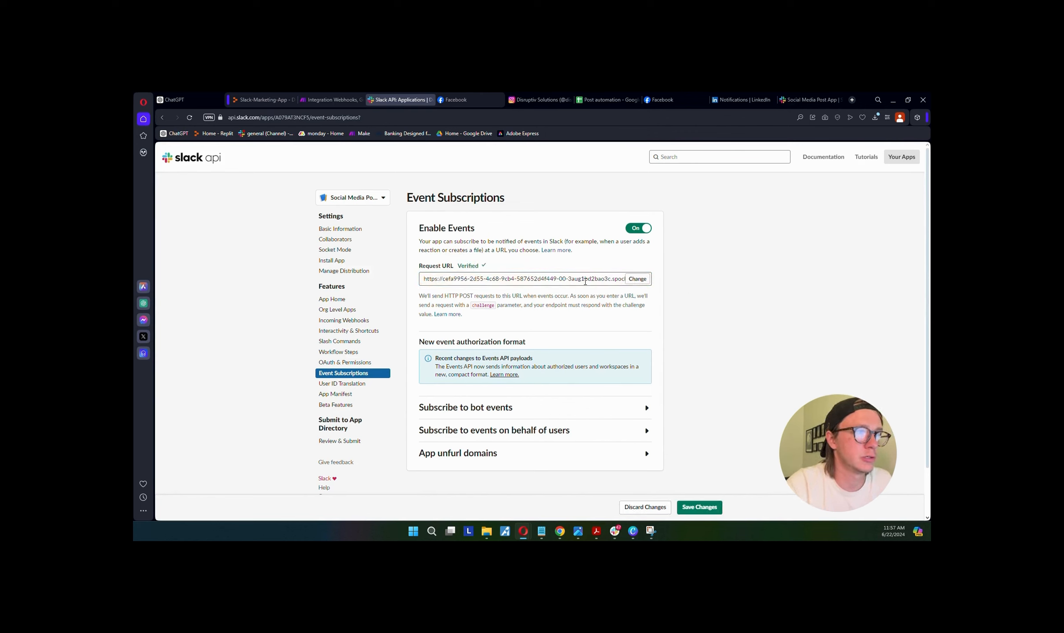
pyautogui.click(700, 506)
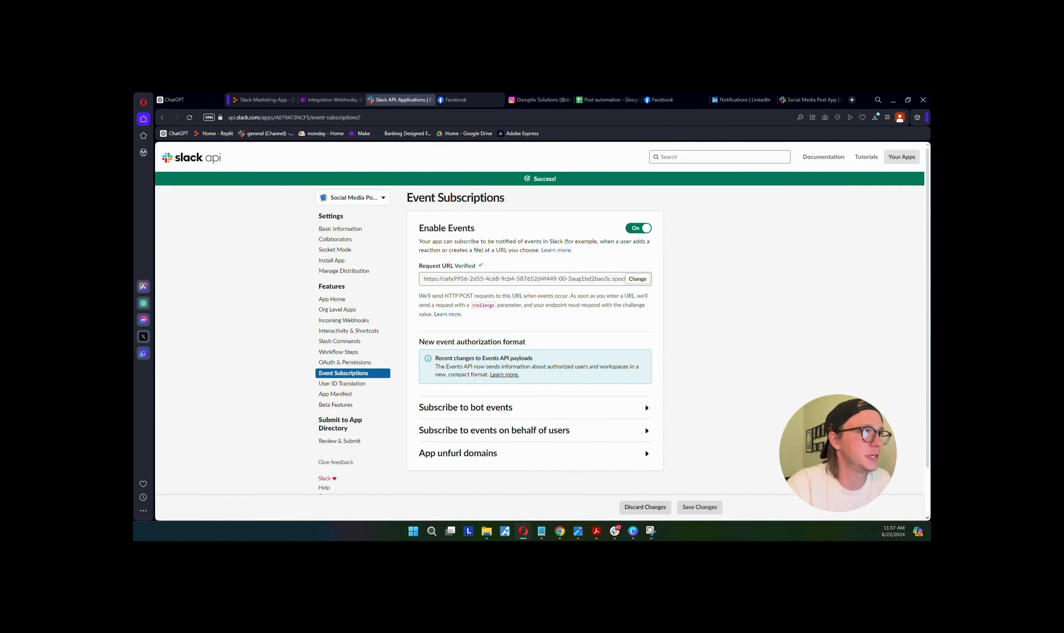
# - Restart the Replit program and test the Social Media Post App in Slack by opening its Create Social Media Post dialog
pyautogui.click(233, 102)
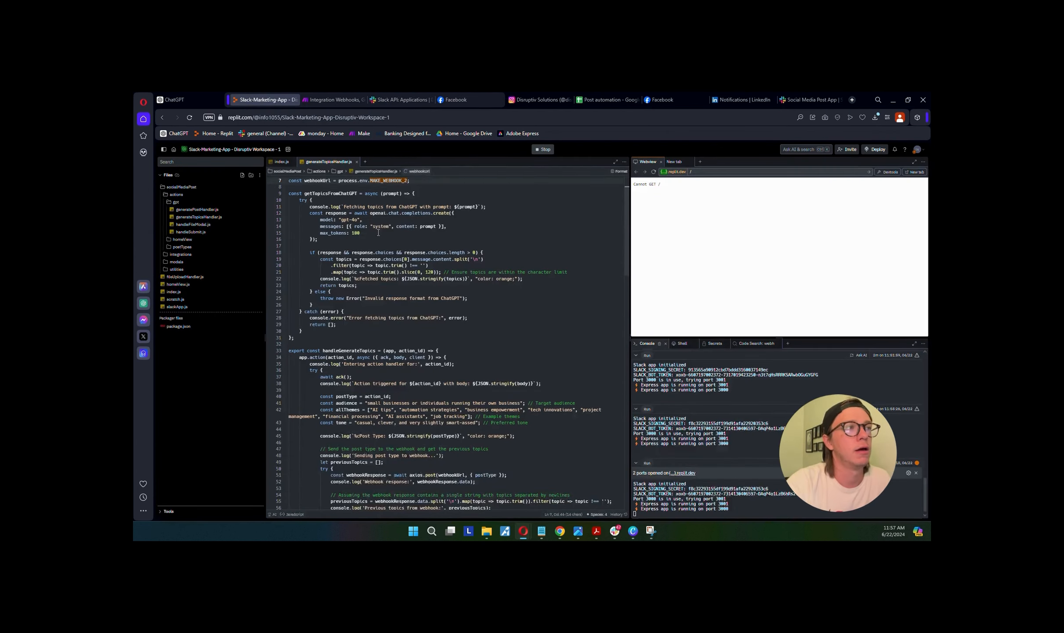
pyautogui.click(543, 149)
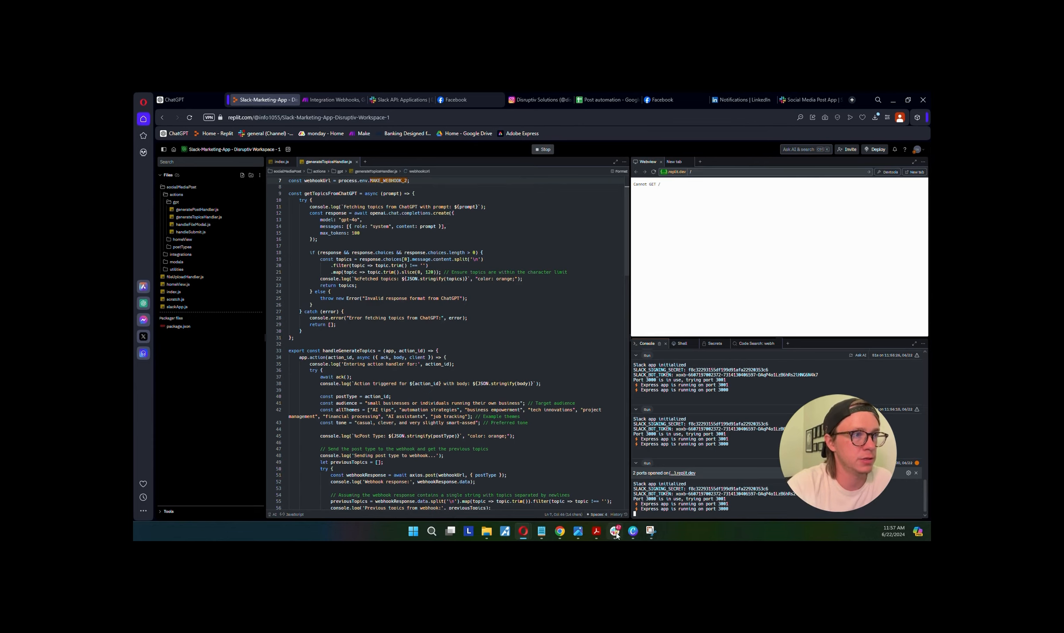
pyautogui.click(614, 531)
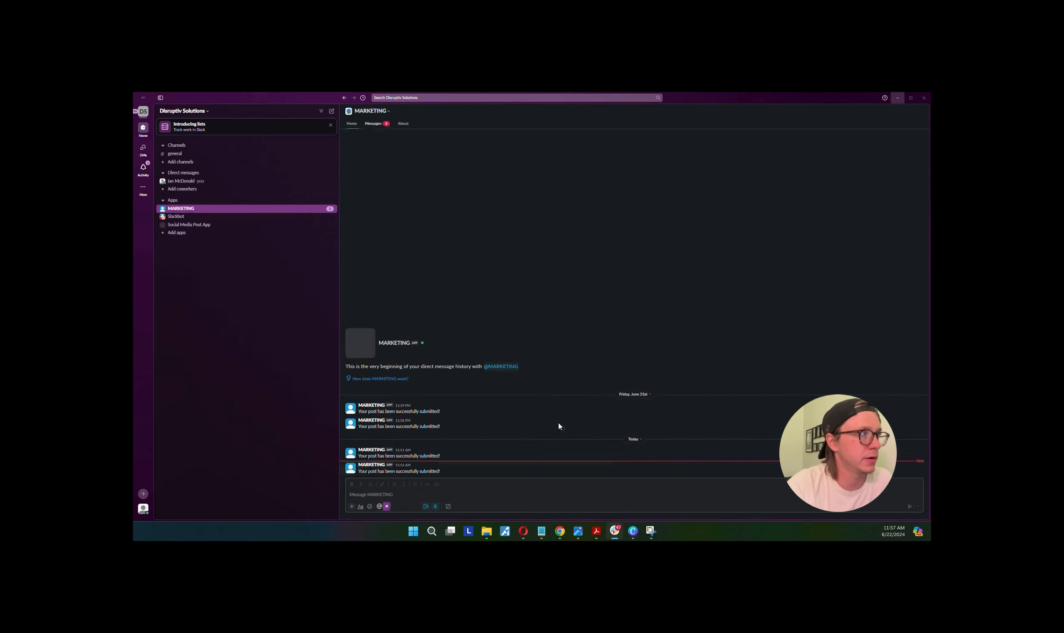
pyautogui.click(209, 225)
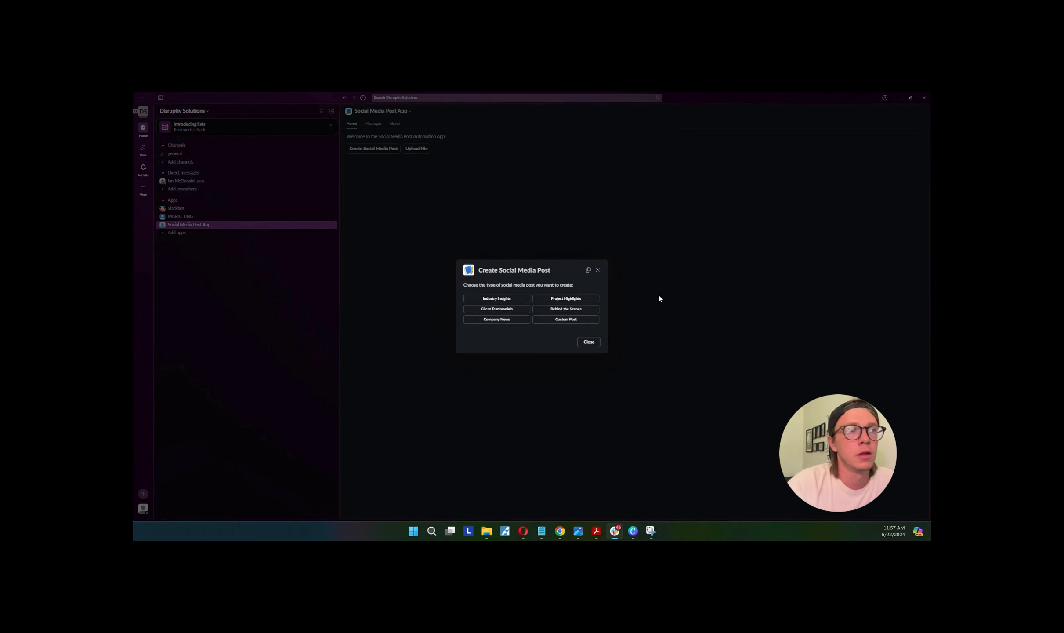
pyautogui.click(658, 296)
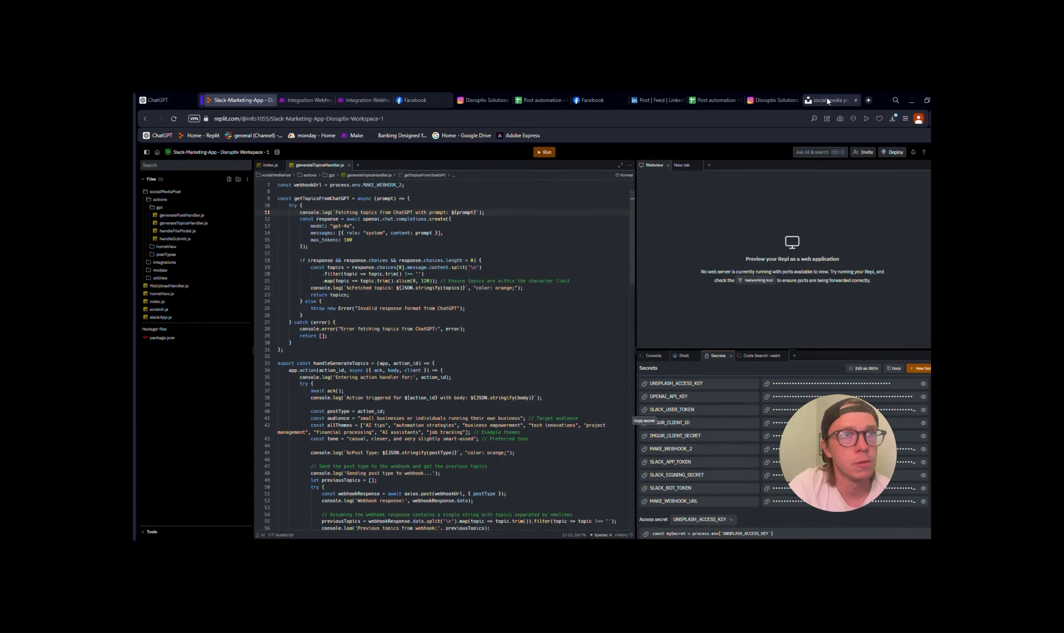
# - Go to unsplash.com in the browser and open the list of your applications in the Developers/API area
pyautogui.click(827, 100)
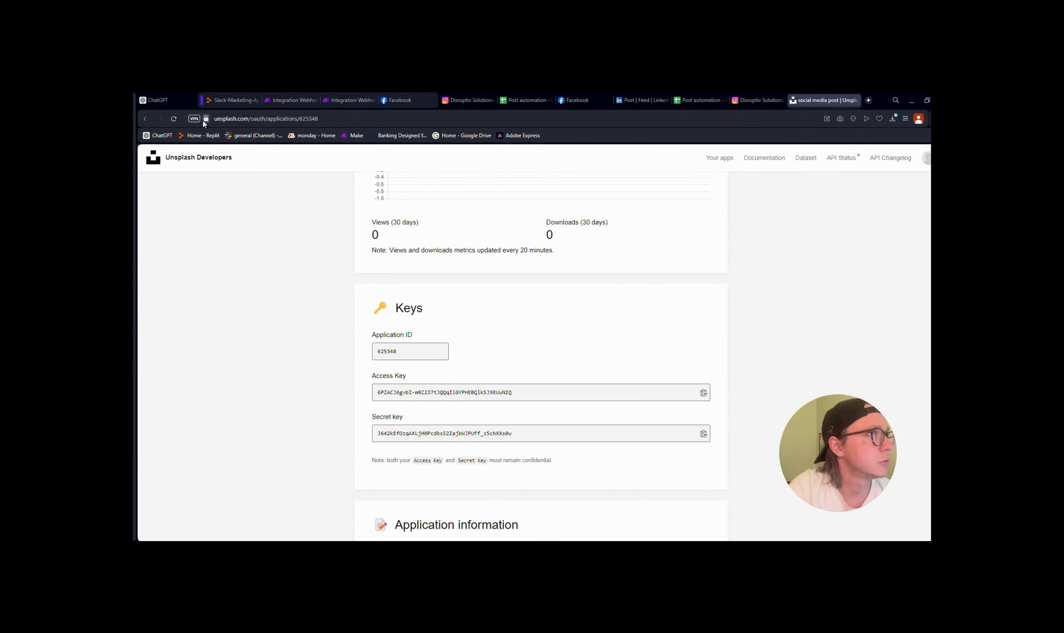
pyautogui.click(232, 119)
pyautogui.write('un')
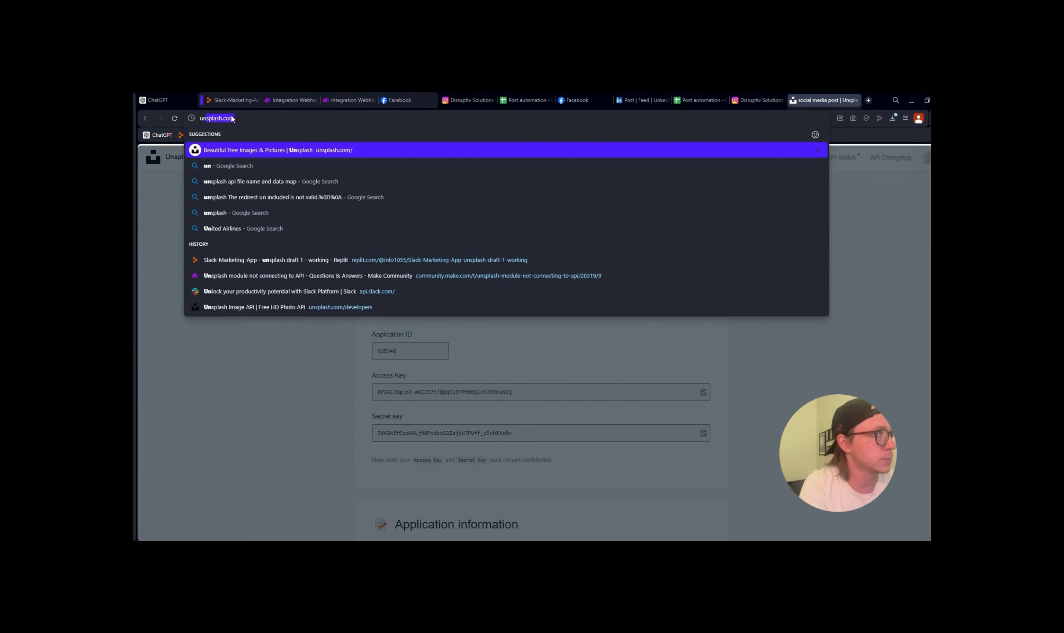
pyautogui.press('Return')
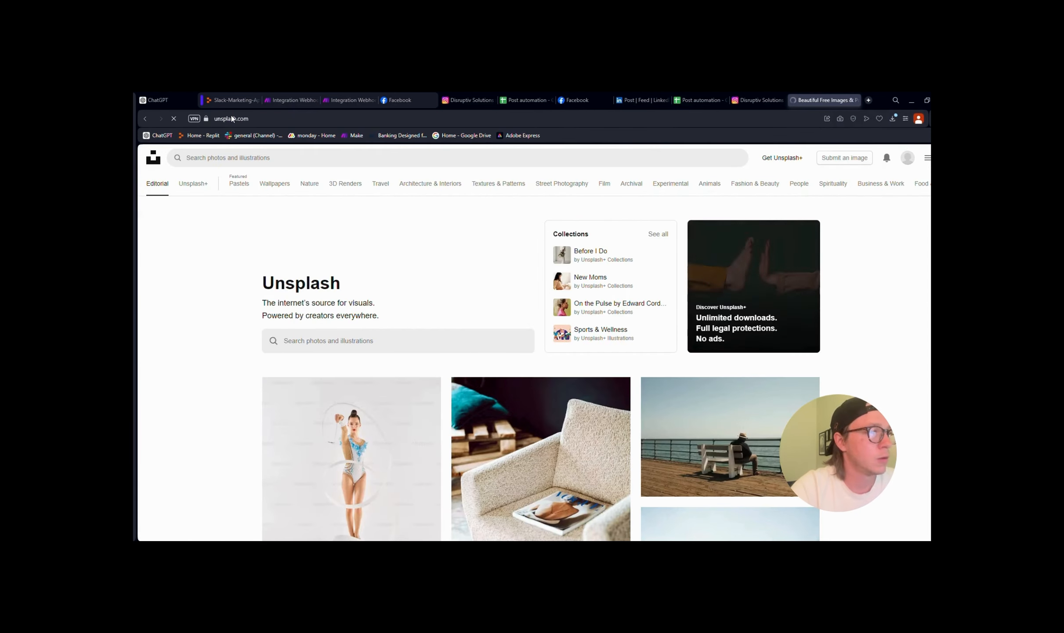
pyautogui.click(927, 159)
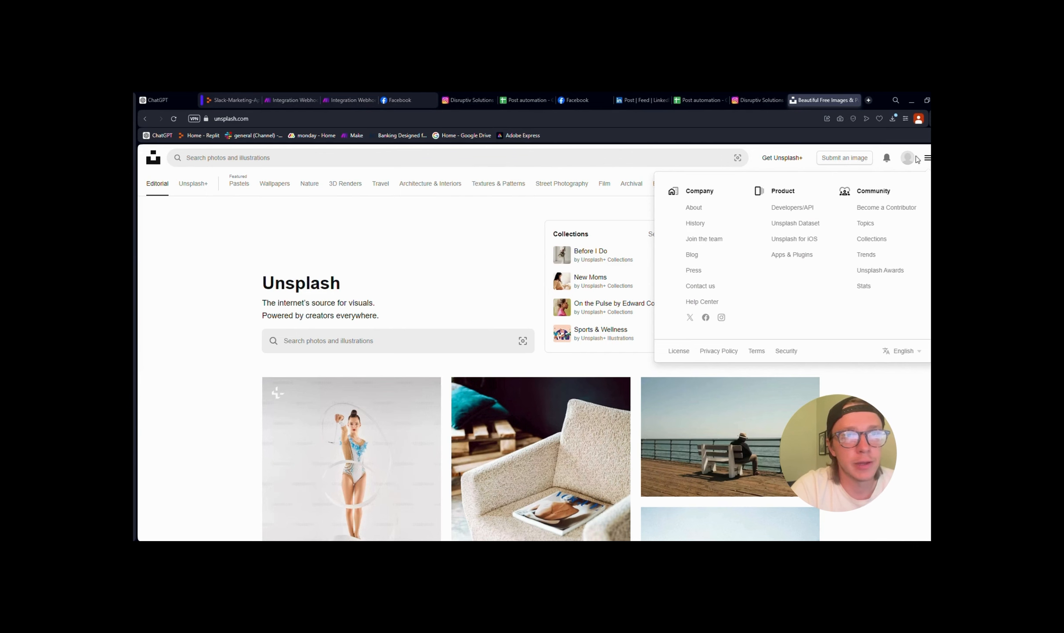
pyautogui.click(793, 207)
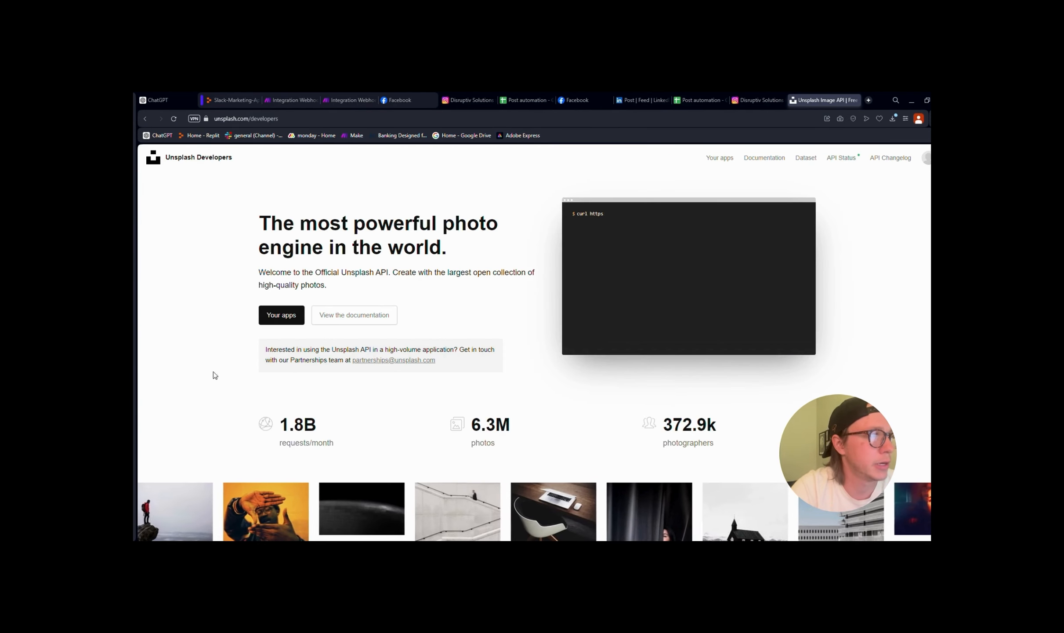
pyautogui.click(288, 322)
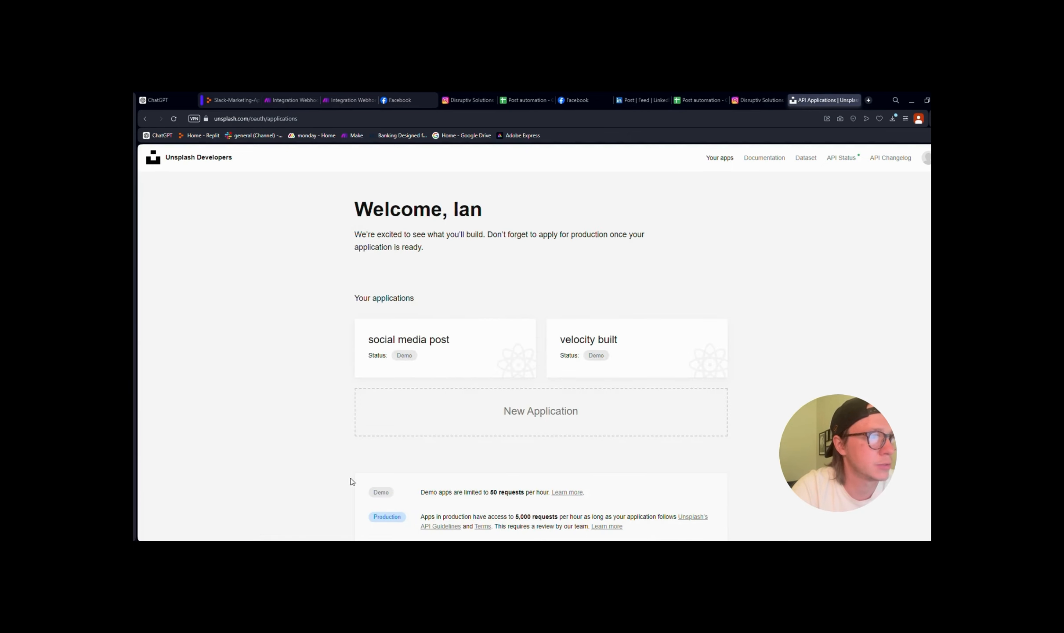
# - Start a new Unsplash application, agree to all four API use guidelines and accept the terms
pyautogui.click(535, 417)
pyautogui.click(396, 276)
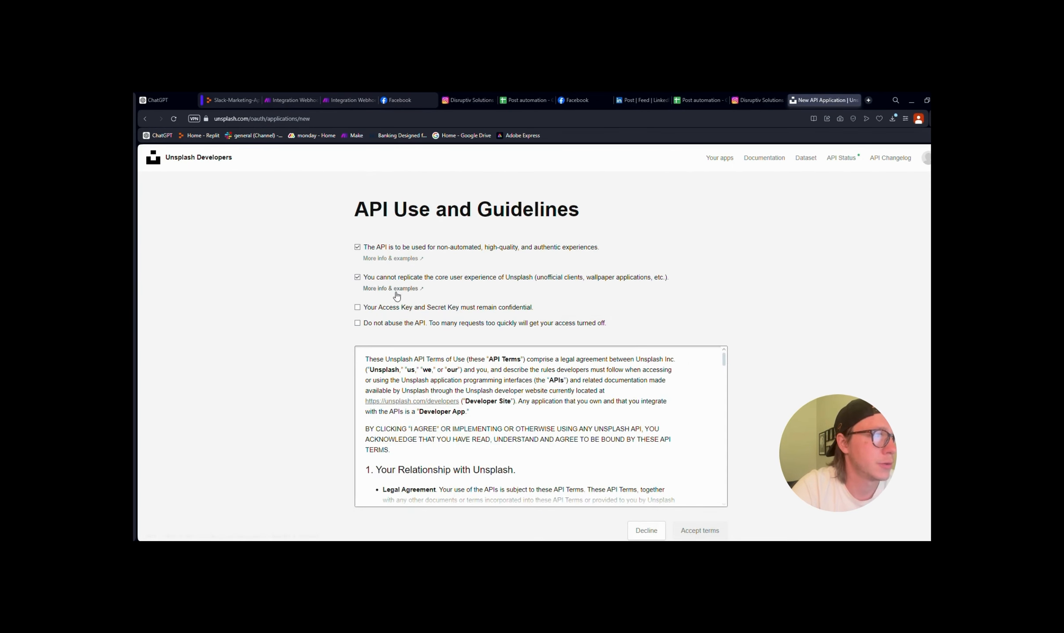
pyautogui.click(398, 306)
pyautogui.click(399, 323)
pyautogui.scroll(-2, 650, 481)
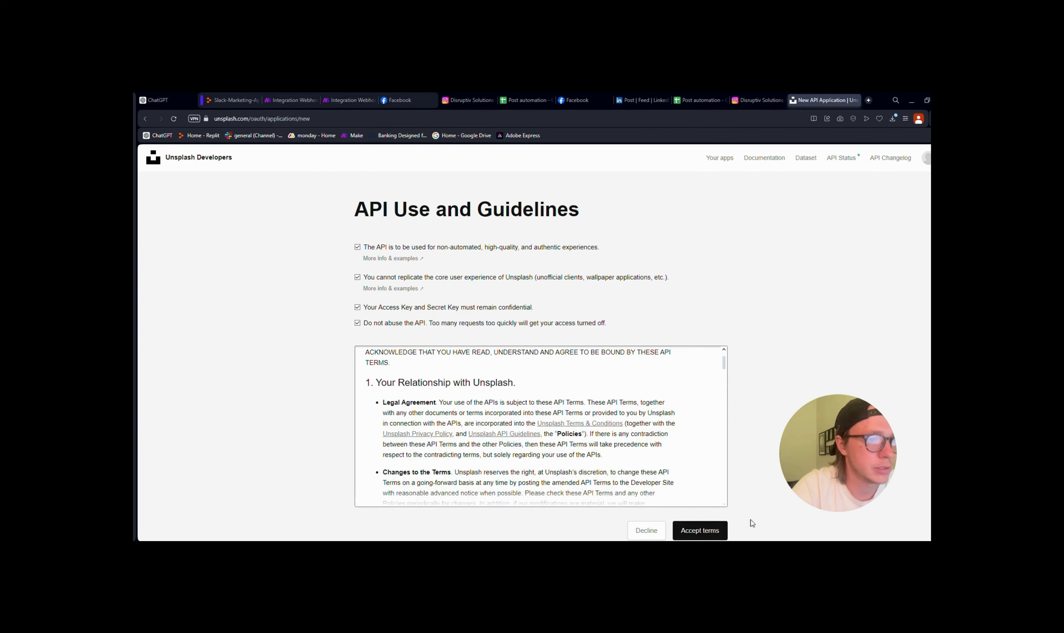
pyautogui.scroll(-1, 750, 514)
pyautogui.click(700, 501)
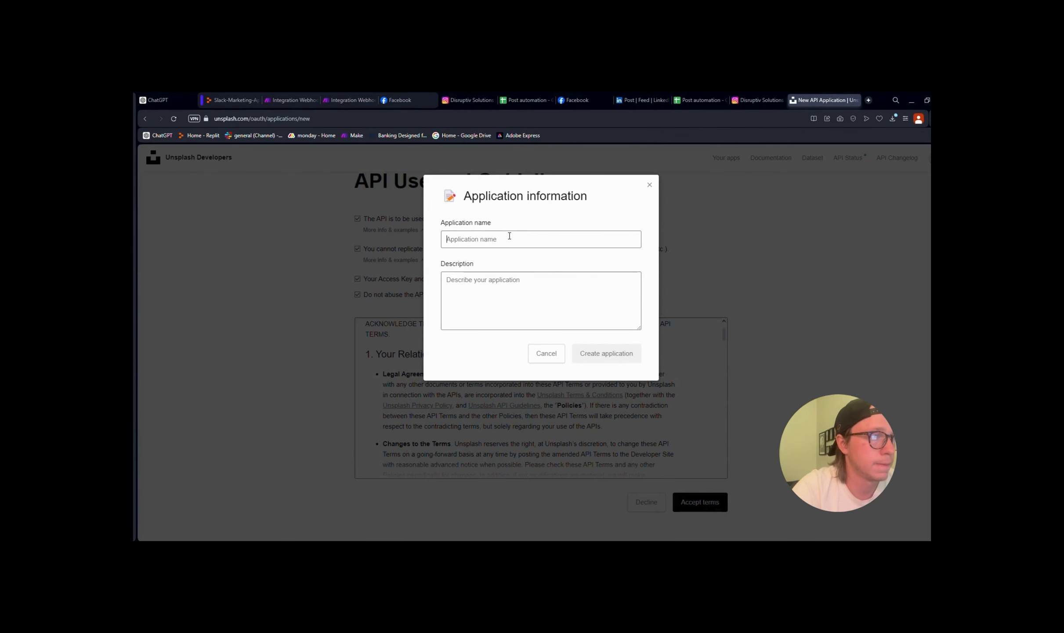
# - Create the application with the name "social post images" and the description "gets images for a social media post"
pyautogui.click(510, 236)
pyautogui.write('social ')
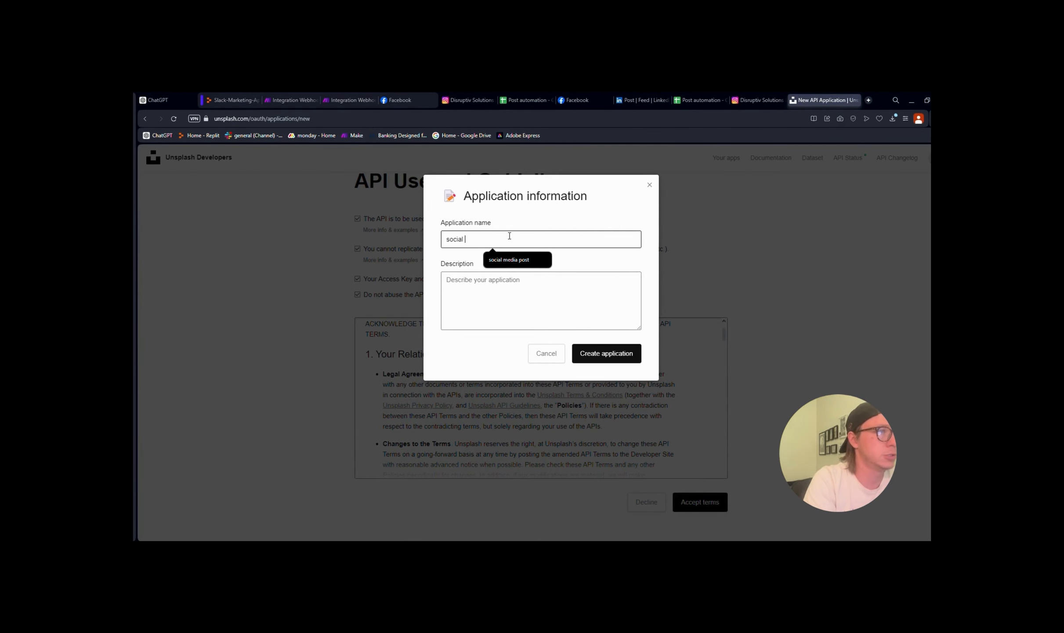
pyautogui.write('post images')
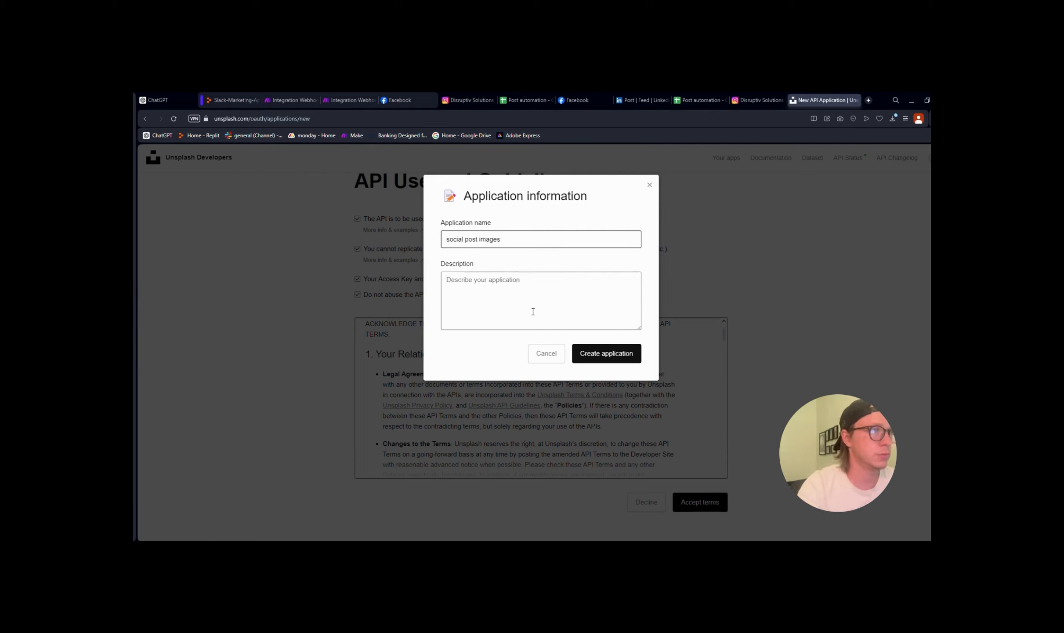
pyautogui.click(527, 313)
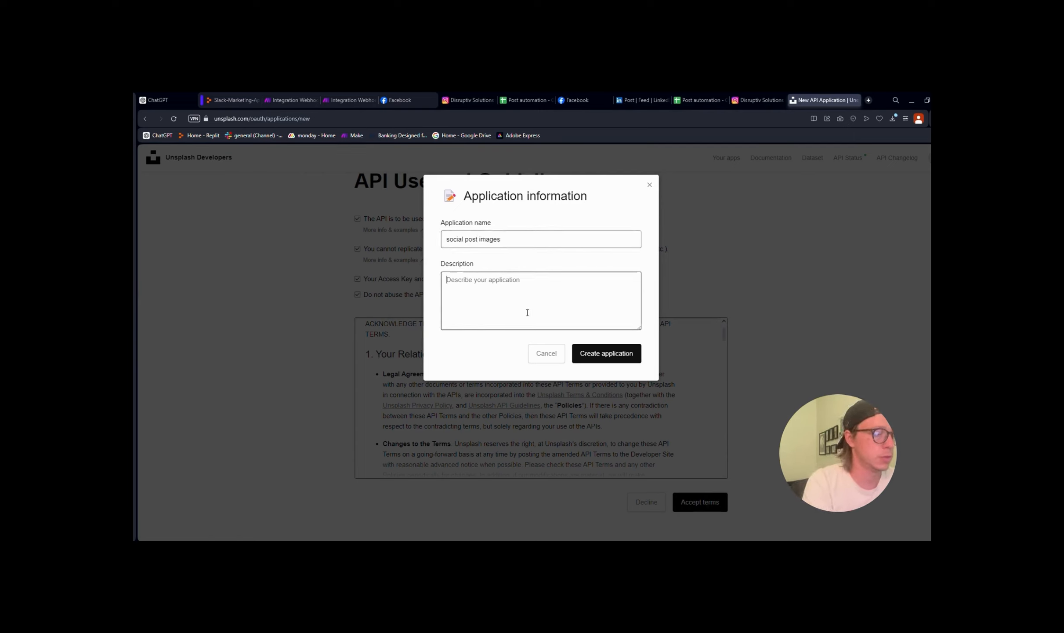
pyautogui.write('g')
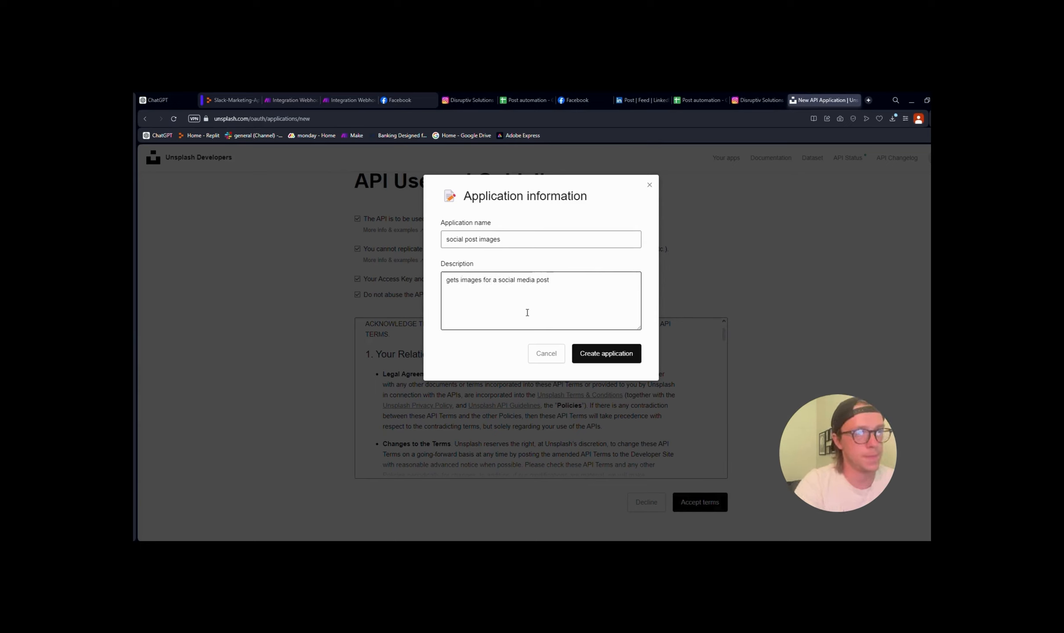
pyautogui.click(615, 358)
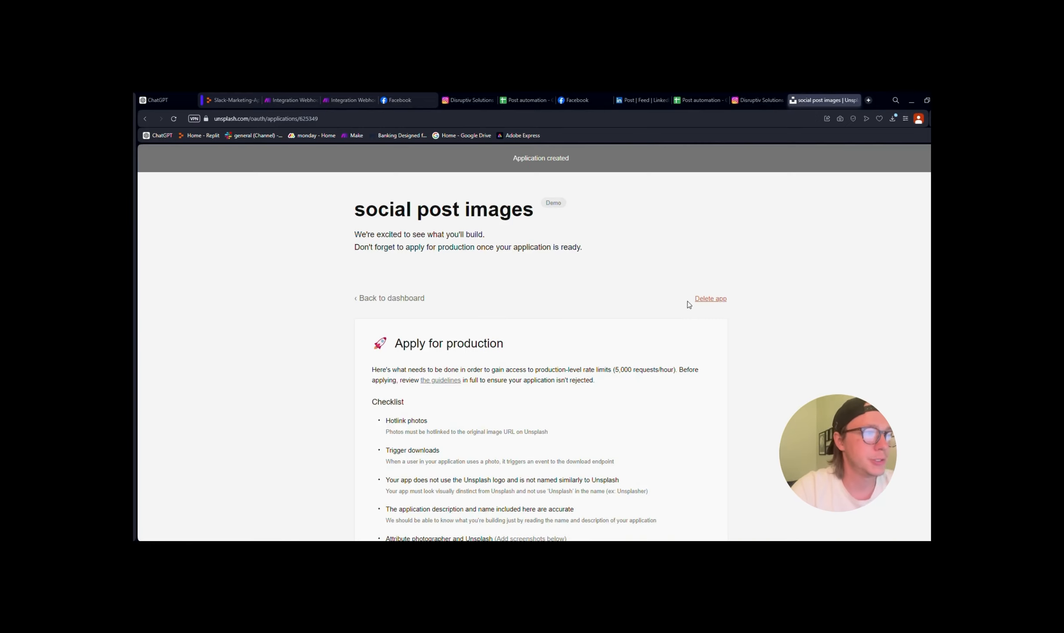
# - Look through the Unsplash application's page and locate the Access Key in its Keys section
pyautogui.scroll(-20, 577, 348)
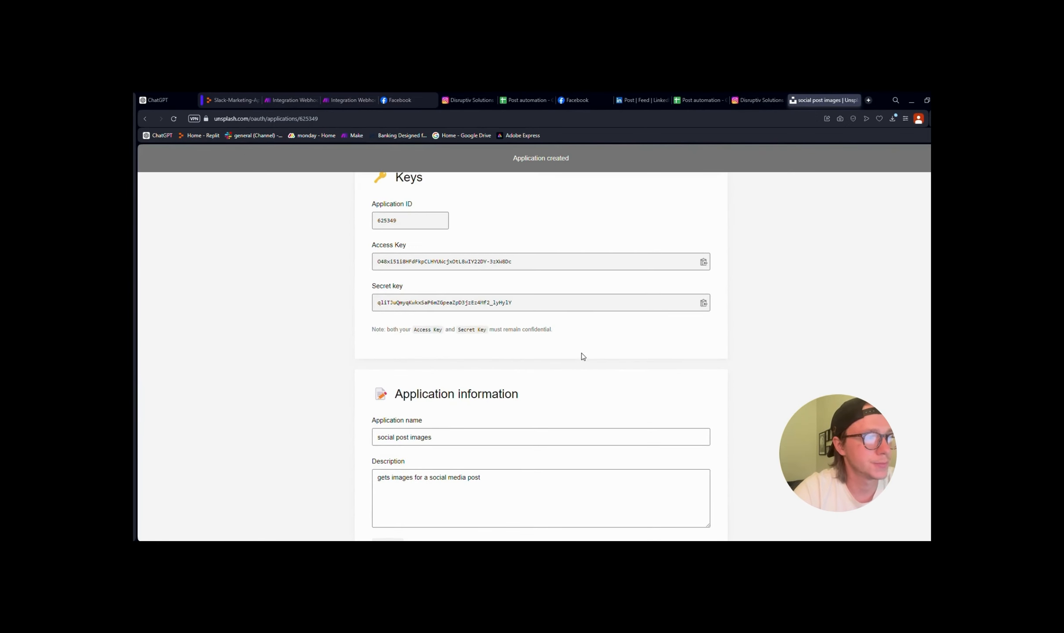
pyautogui.scroll(-6, 575, 366)
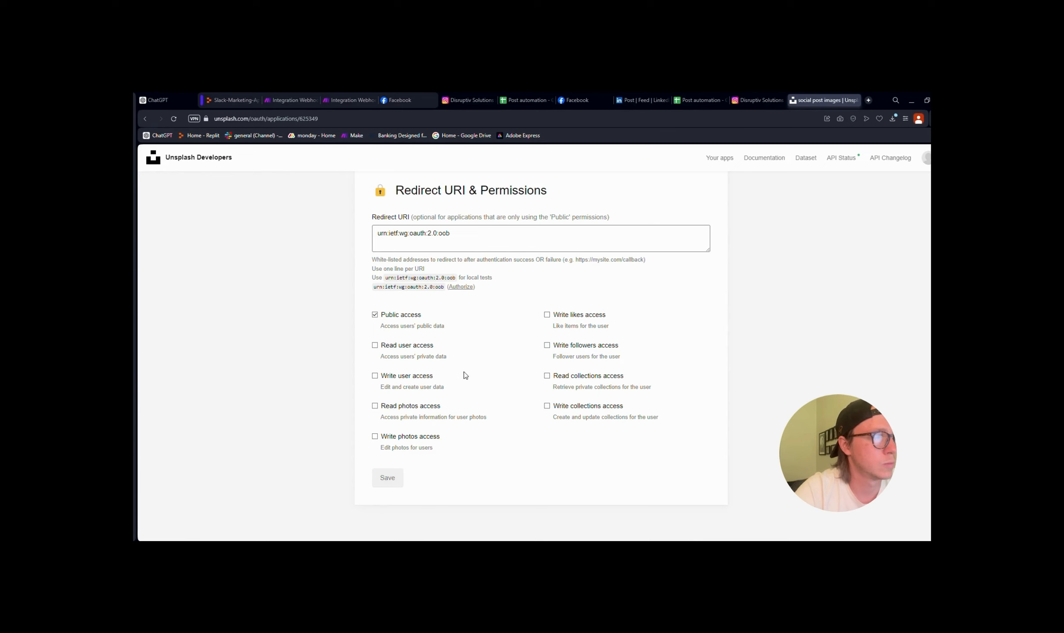
pyautogui.scroll(6, 466, 374)
pyautogui.scroll(5, 510, 273)
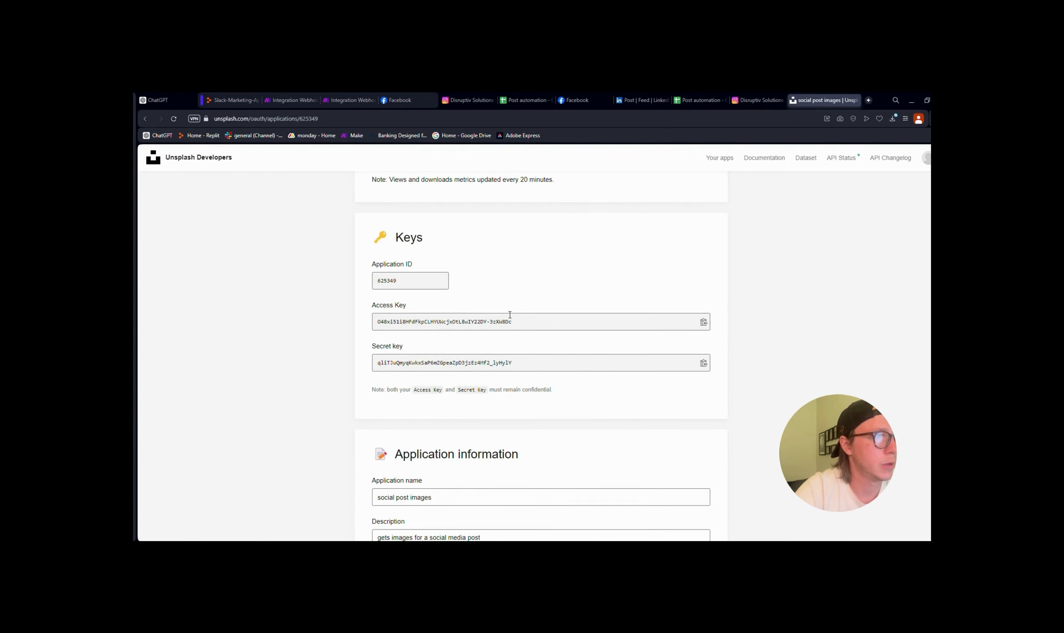
pyautogui.moveTo(622, 320); pyautogui.dragTo(177, 336)
pyautogui.click(659, 284)
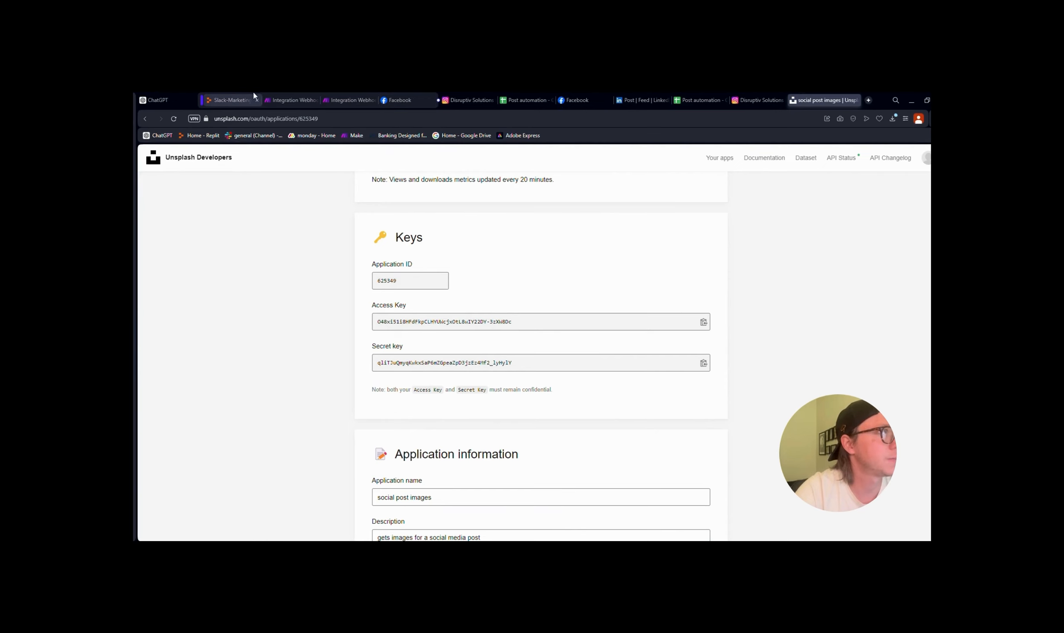
# - Switch to the Replit project and review the UNSPLASH_ACCESS_KEY, IMGUR_CLIENT_ID and IMGUR_CLIENT_SECRET entries in its secrets
pyautogui.click(233, 99)
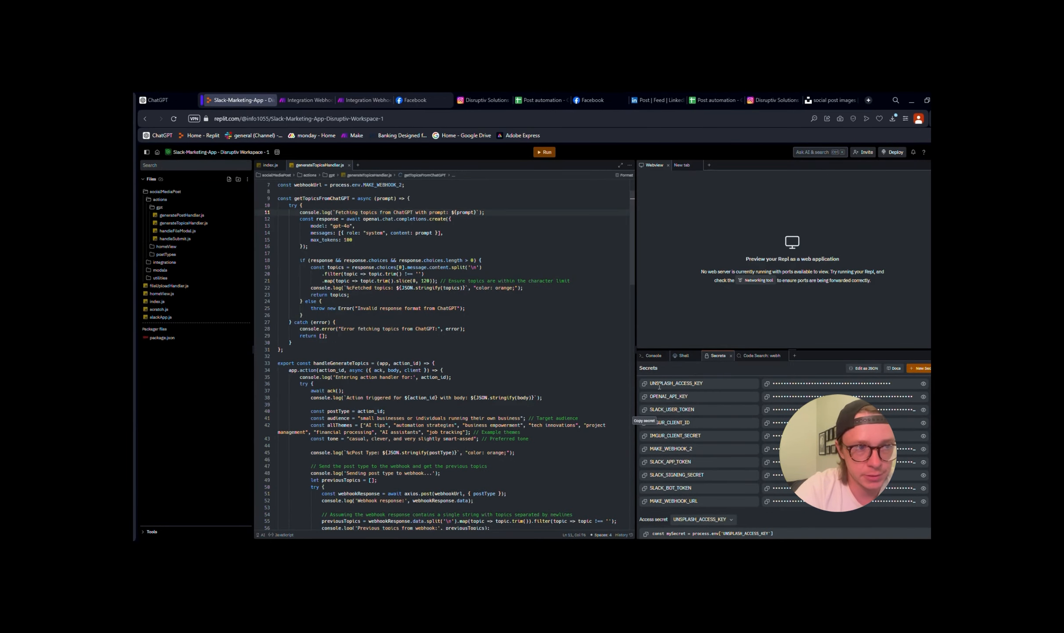
pyautogui.moveTo(650, 384); pyautogui.dragTo(883, 383)
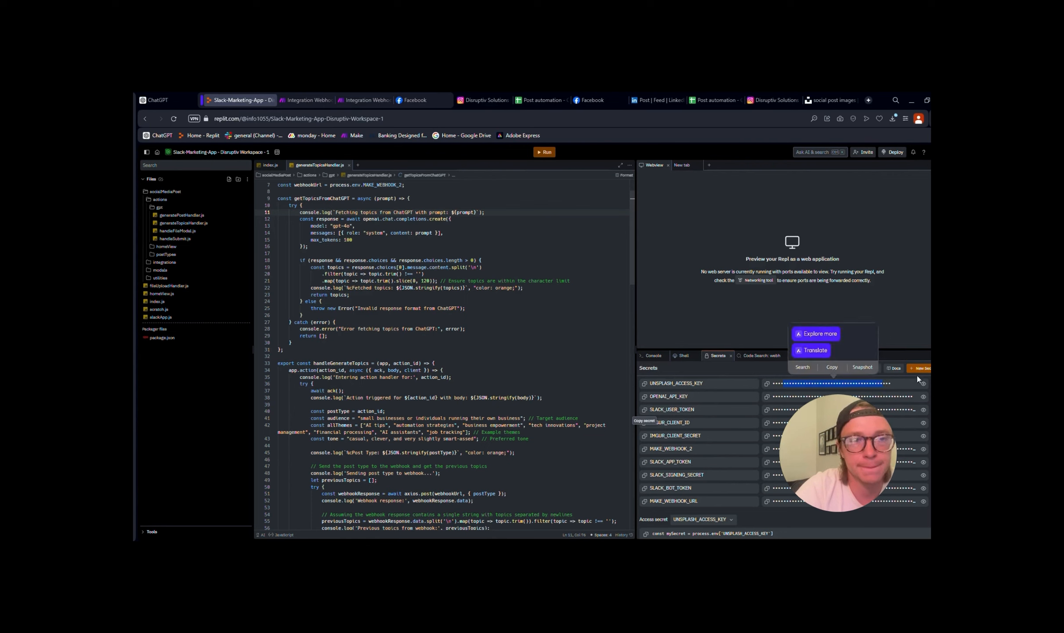
pyautogui.click(911, 341)
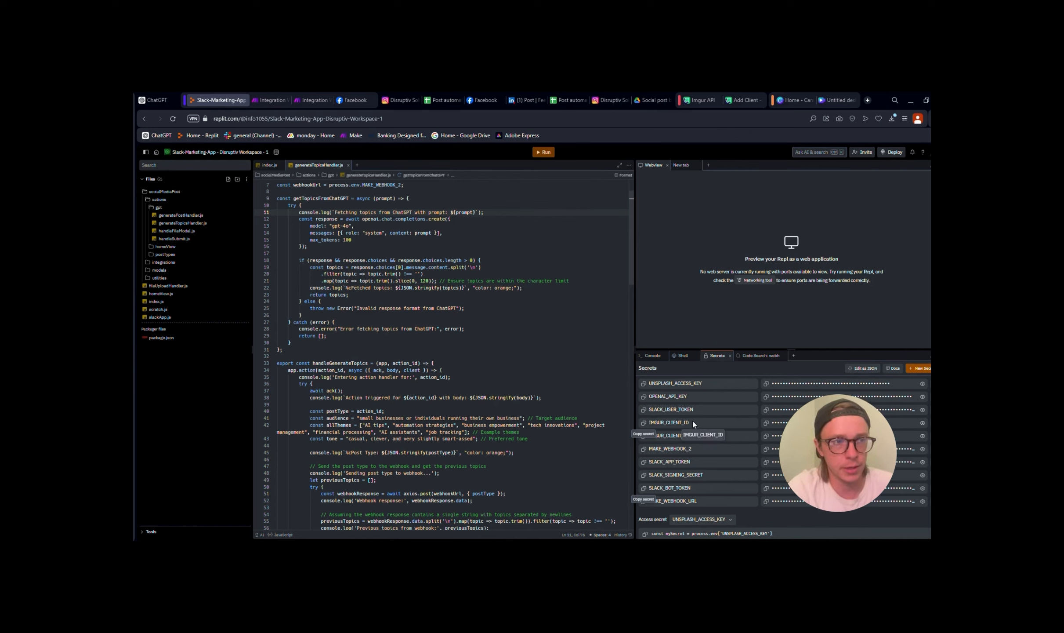
pyautogui.moveTo(667, 423)
pyautogui.mouseDown()
pyautogui.moveTo(706, 427)
pyautogui.moveTo(666, 437)
pyautogui.mouseUp()
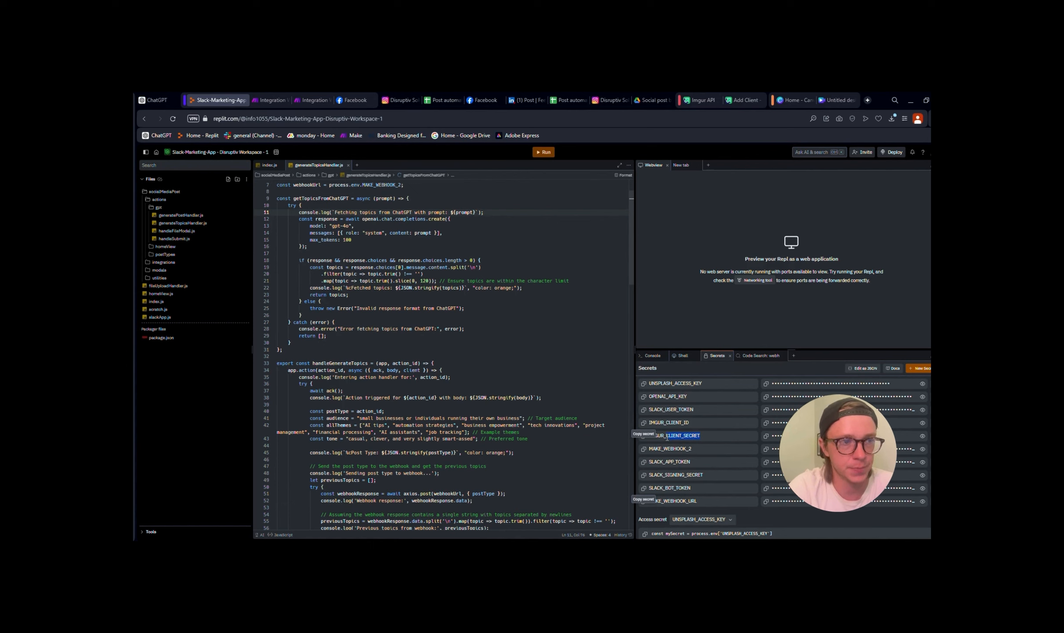
pyautogui.click(745, 435)
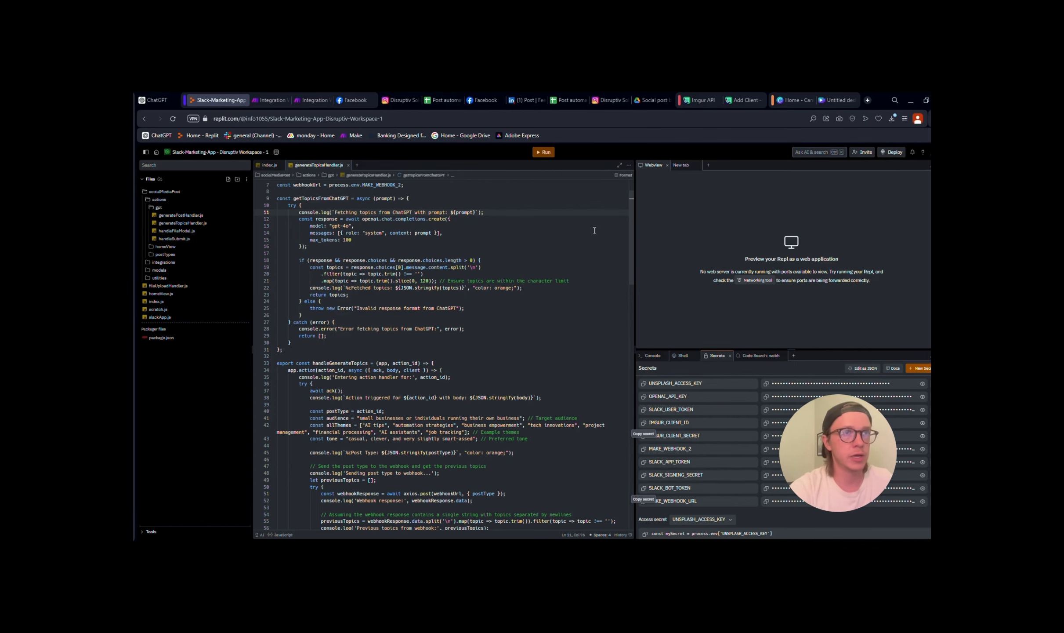
# - Open the Imgur API documentation from the "imgur api" Google results and close the old Imgur Add Client page
pyautogui.click(741, 100)
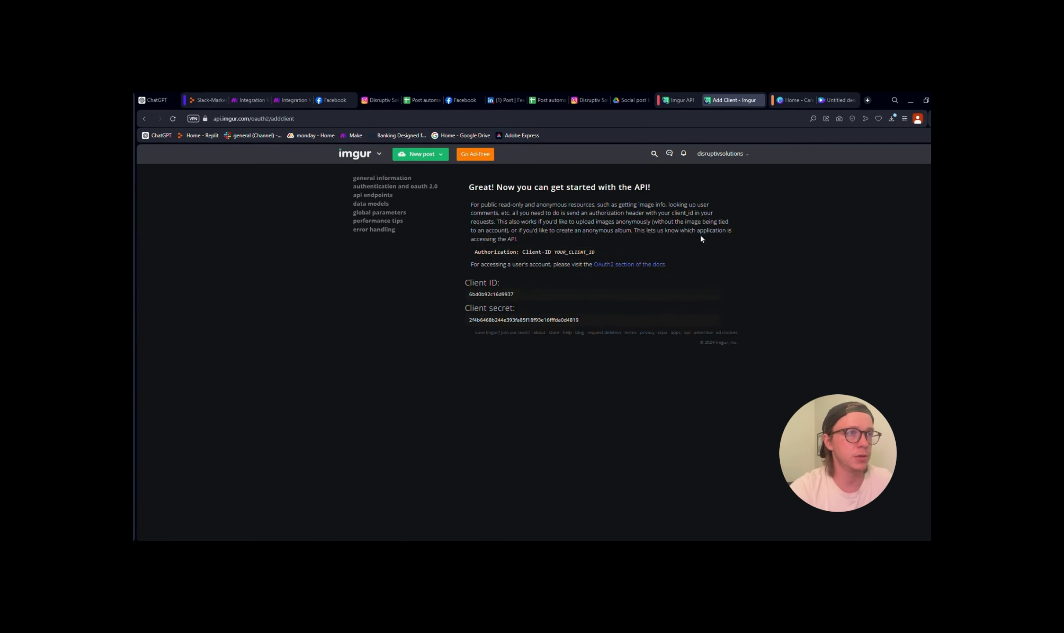
pyautogui.click(693, 100)
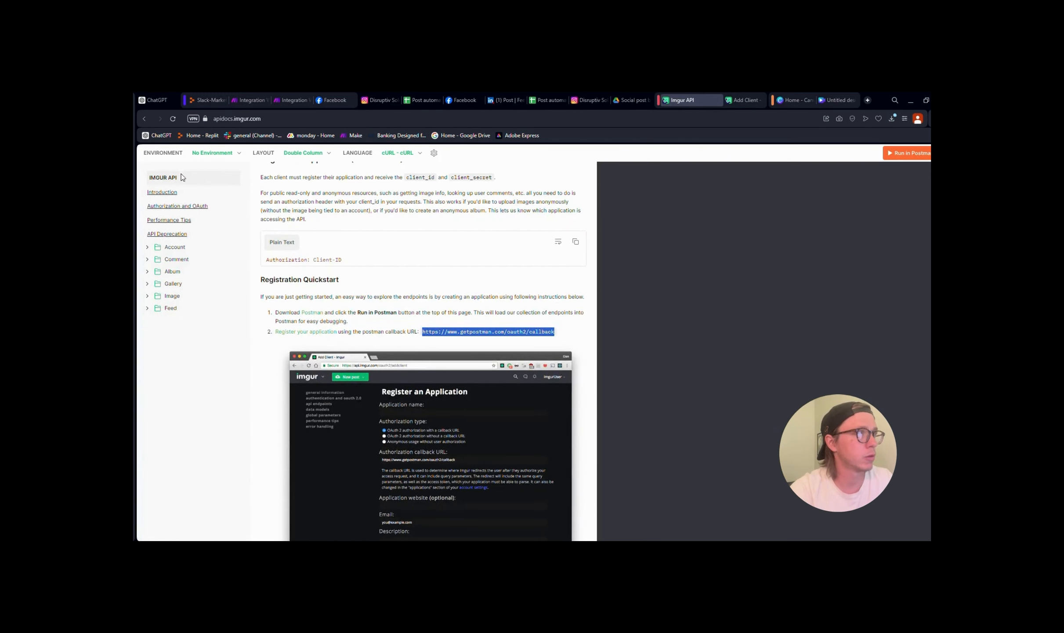
pyautogui.click(146, 120)
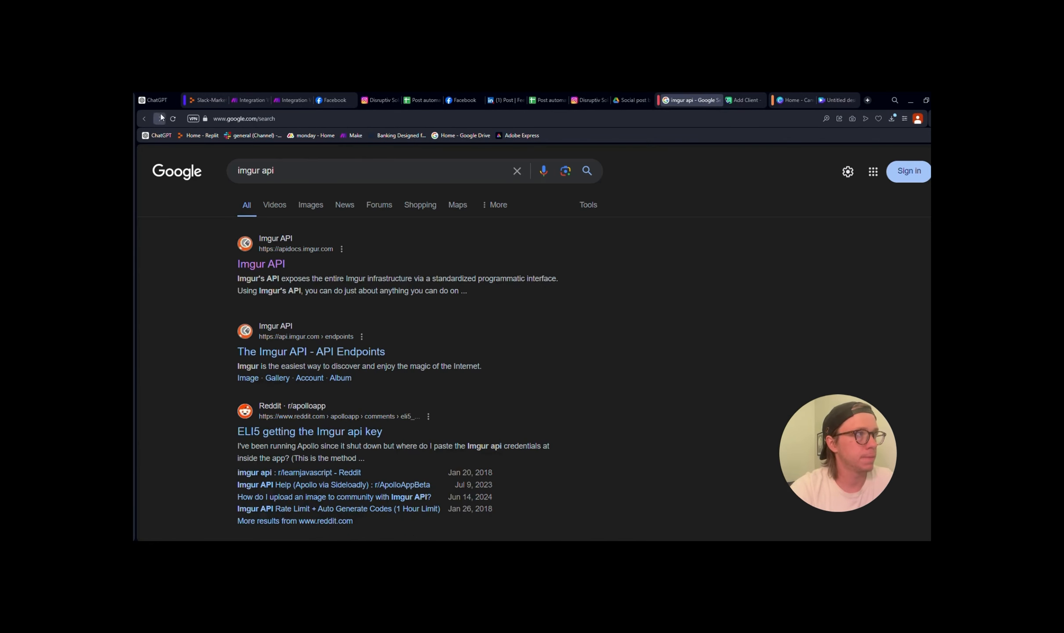
pyautogui.click(339, 117)
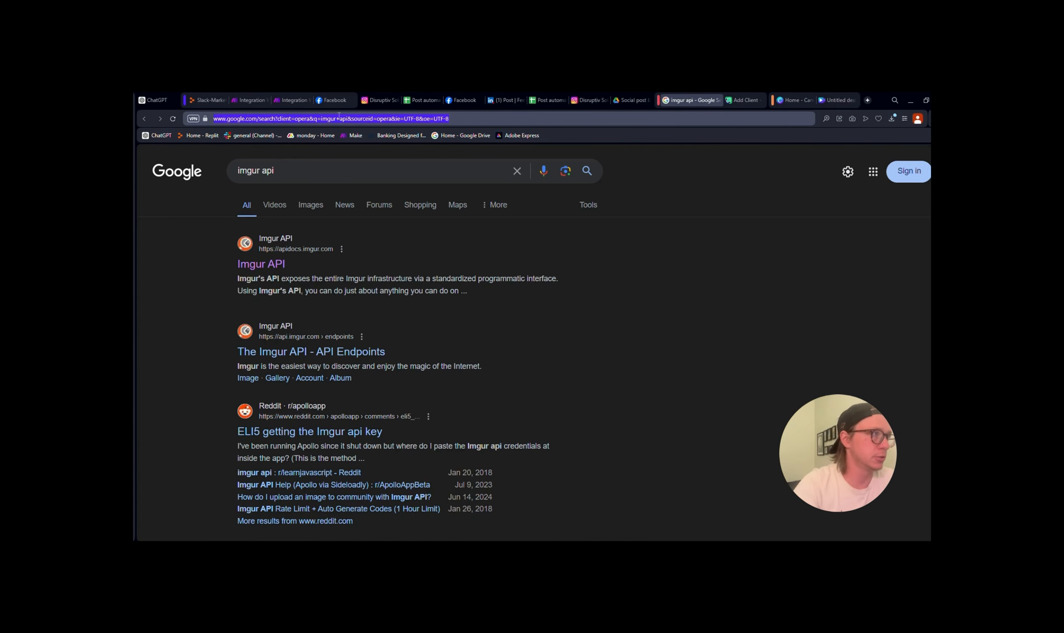
pyautogui.click(303, 169)
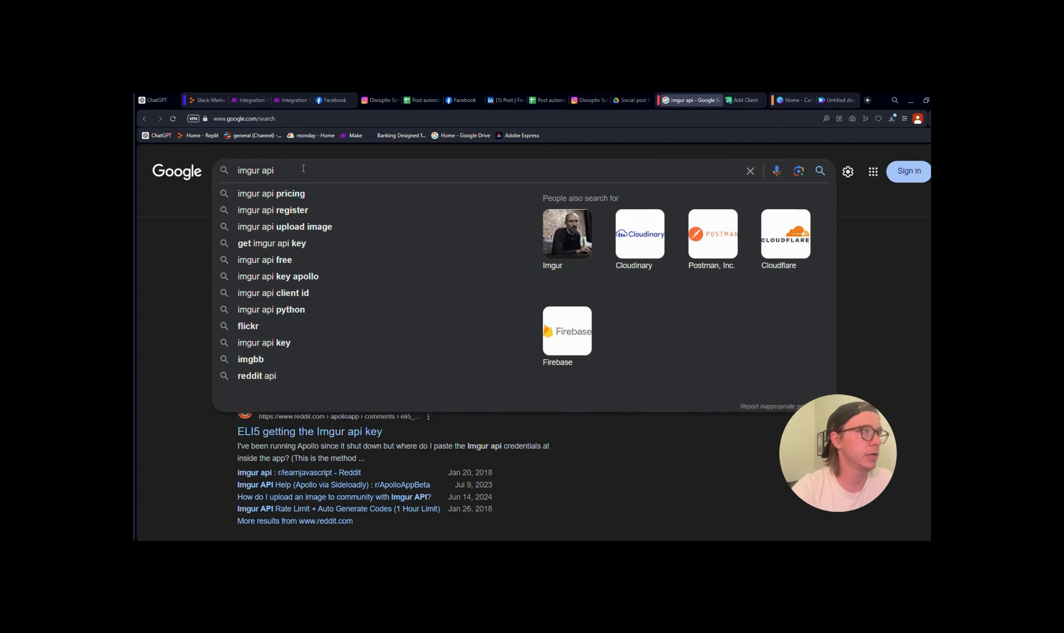
pyautogui.click(187, 242)
pyautogui.click(264, 269)
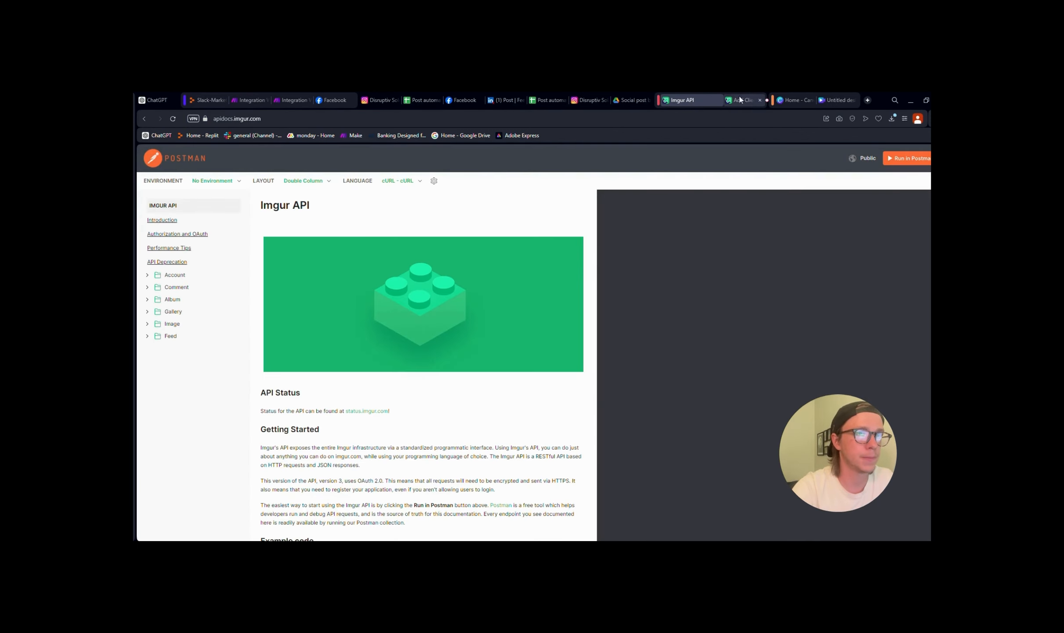
pyautogui.click(760, 100)
# - Find the Registration Quickstart in the Imgur API documentation and open the form for registering an application
pyautogui.scroll(-9, 451, 359)
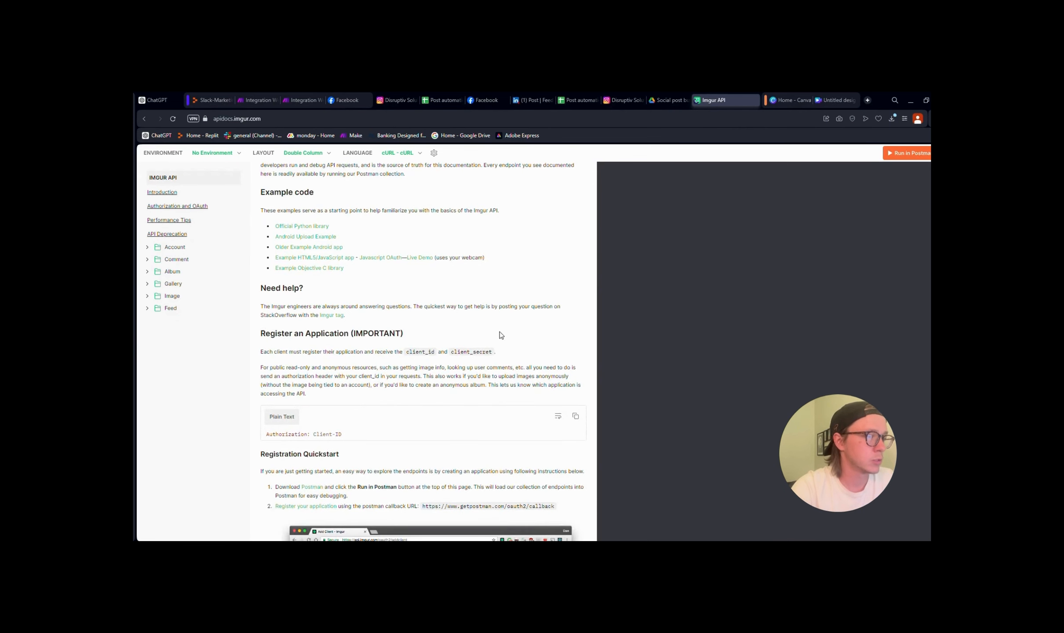
pyautogui.scroll(-1, 351, 398)
pyautogui.moveTo(259, 374); pyautogui.dragTo(392, 372)
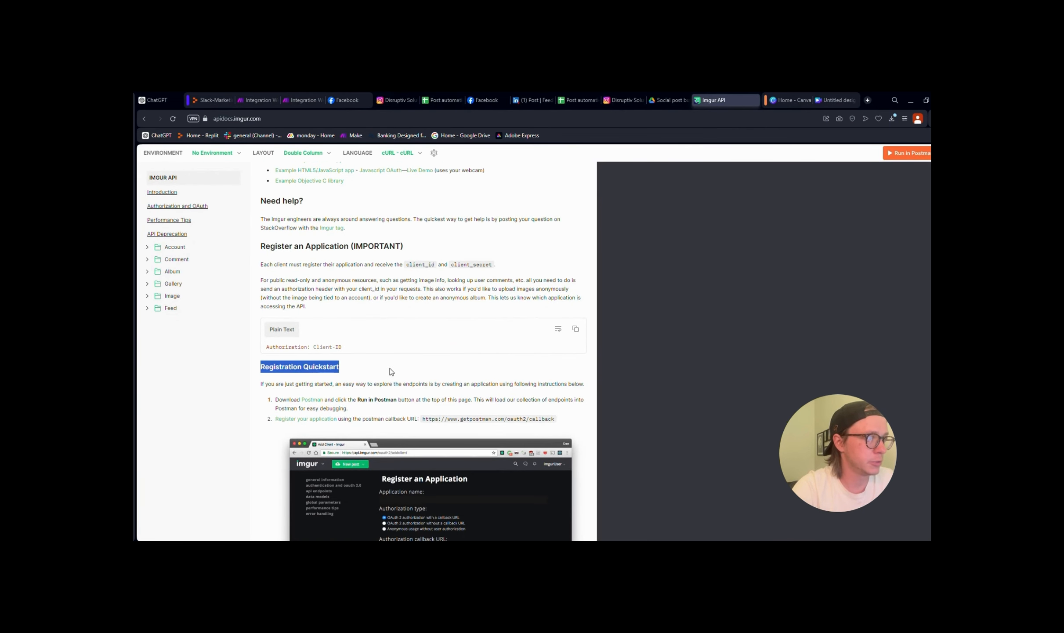
pyautogui.click(308, 419)
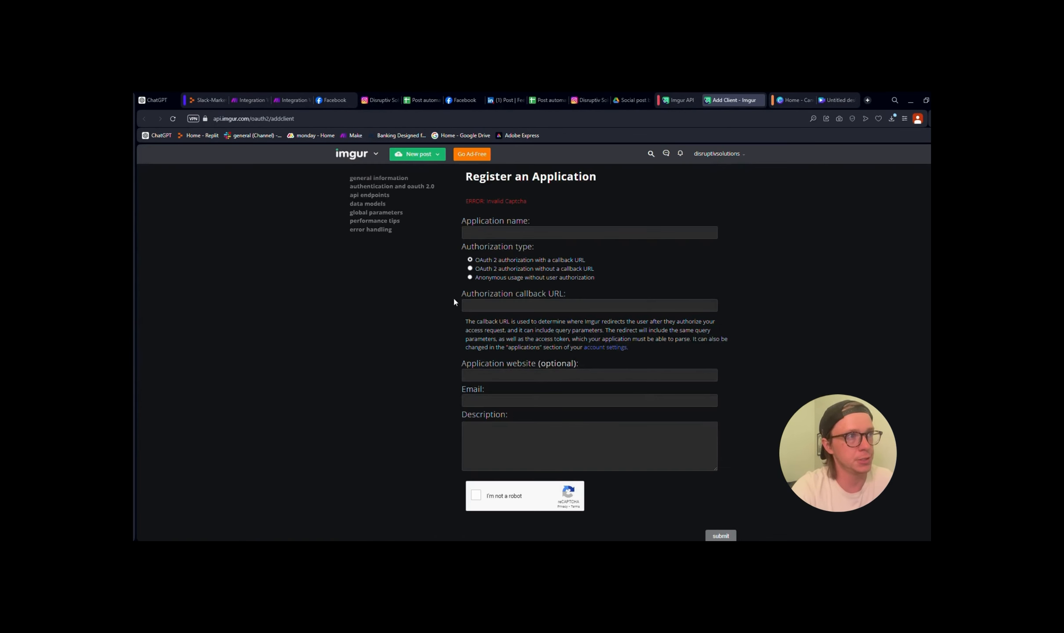
pyautogui.click(519, 236)
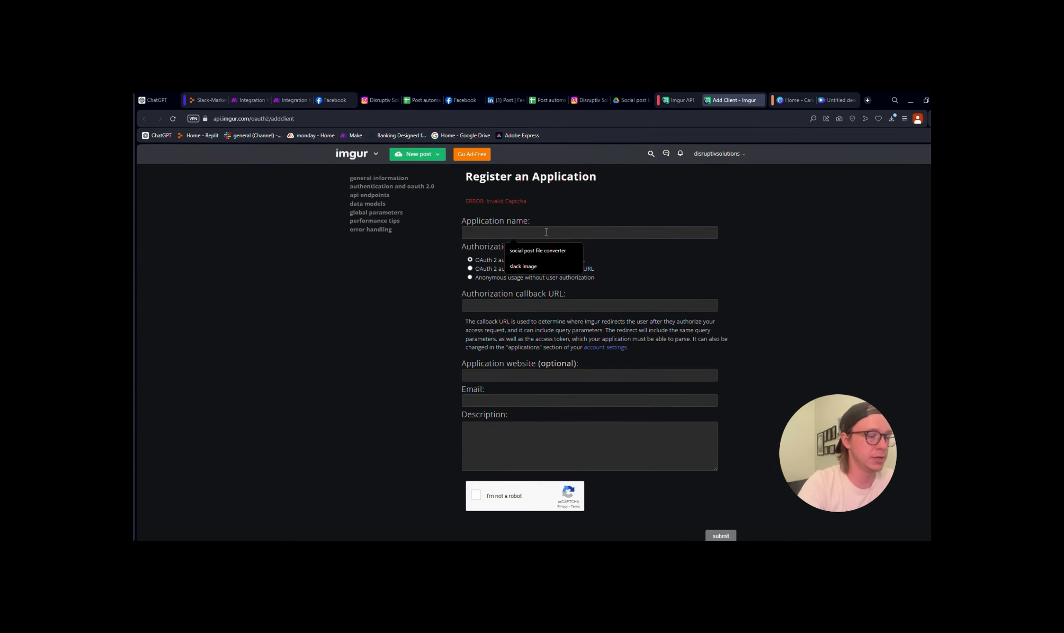
pyautogui.write('social m')
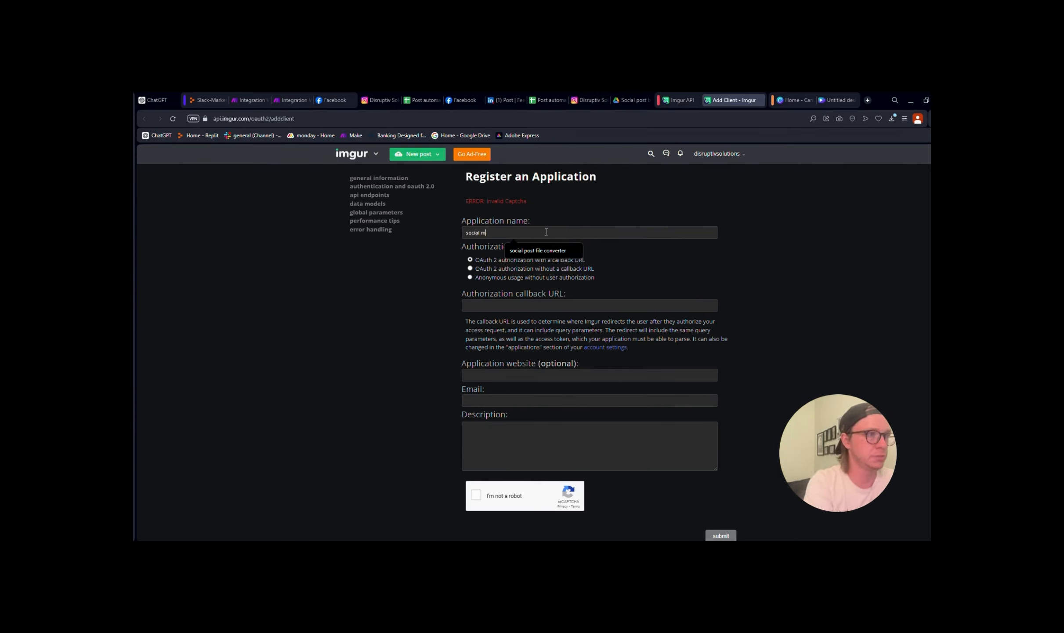
pyautogui.write('edia post file converter')
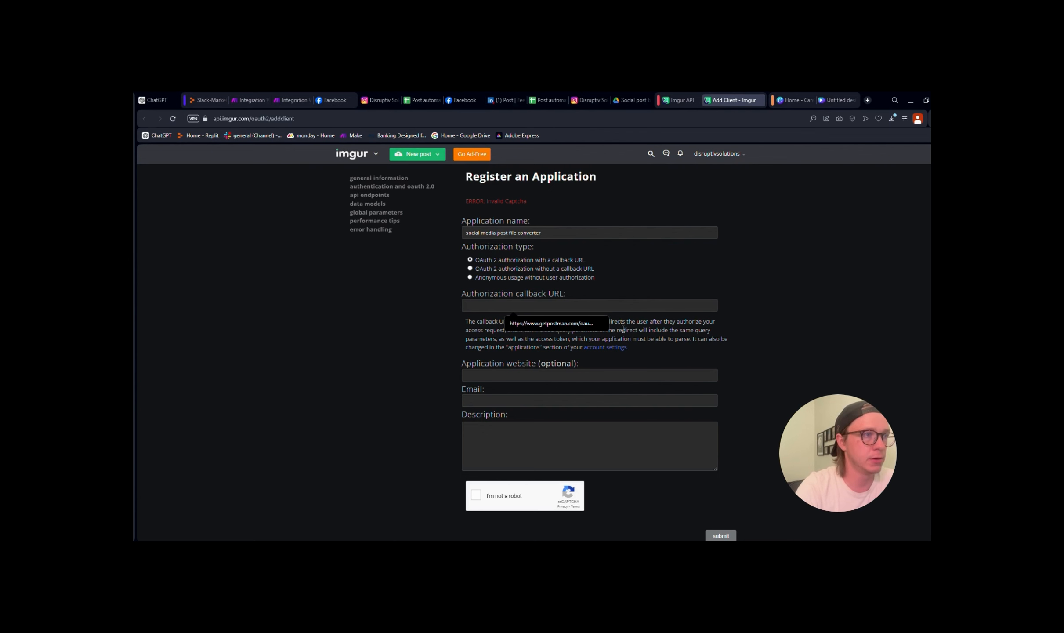
pyautogui.press('Down')
pyautogui.press('Return')
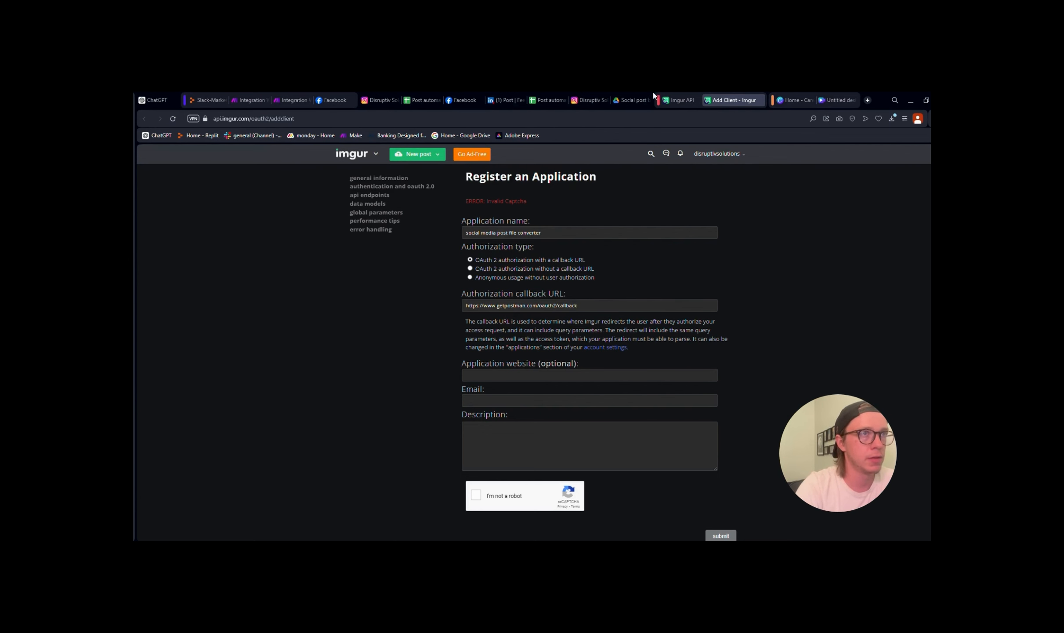
pyautogui.click(679, 99)
pyautogui.tripleClick(485, 418)
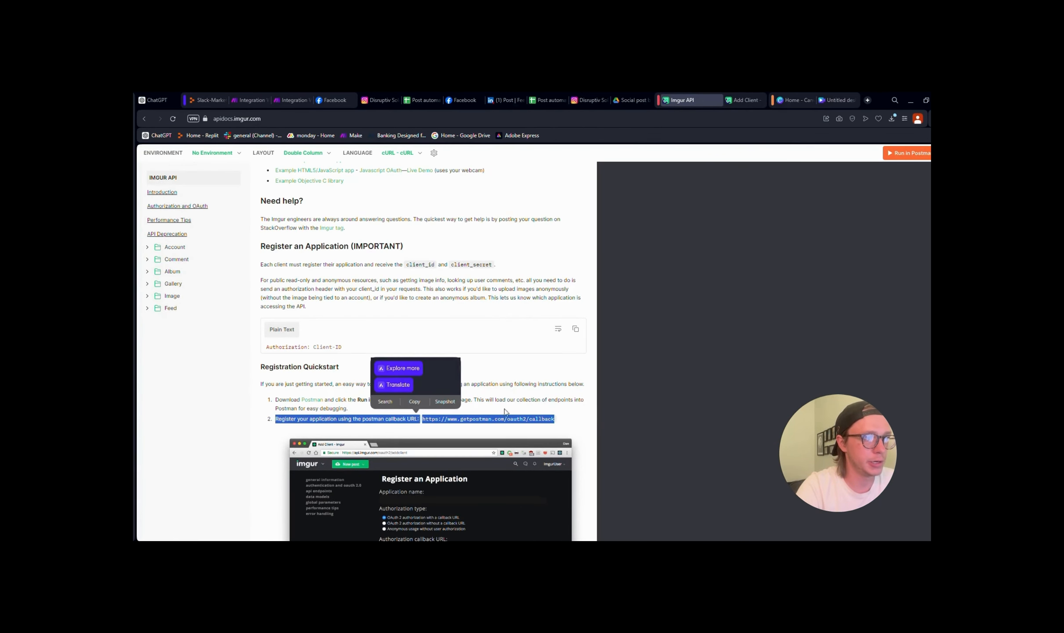
pyautogui.moveTo(557, 420); pyautogui.dragTo(426, 419)
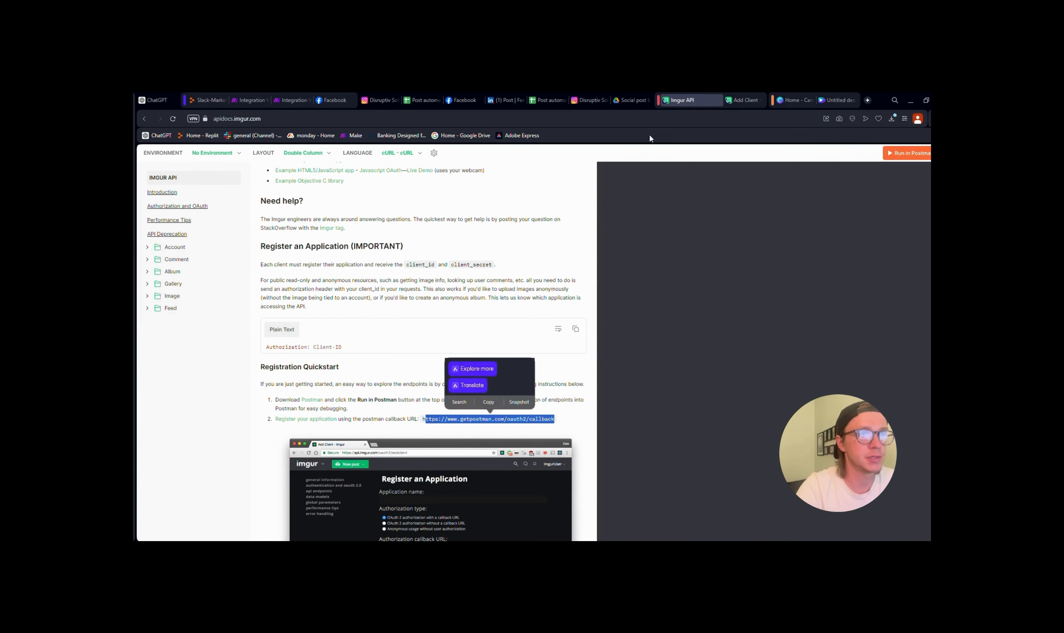
pyautogui.click(741, 99)
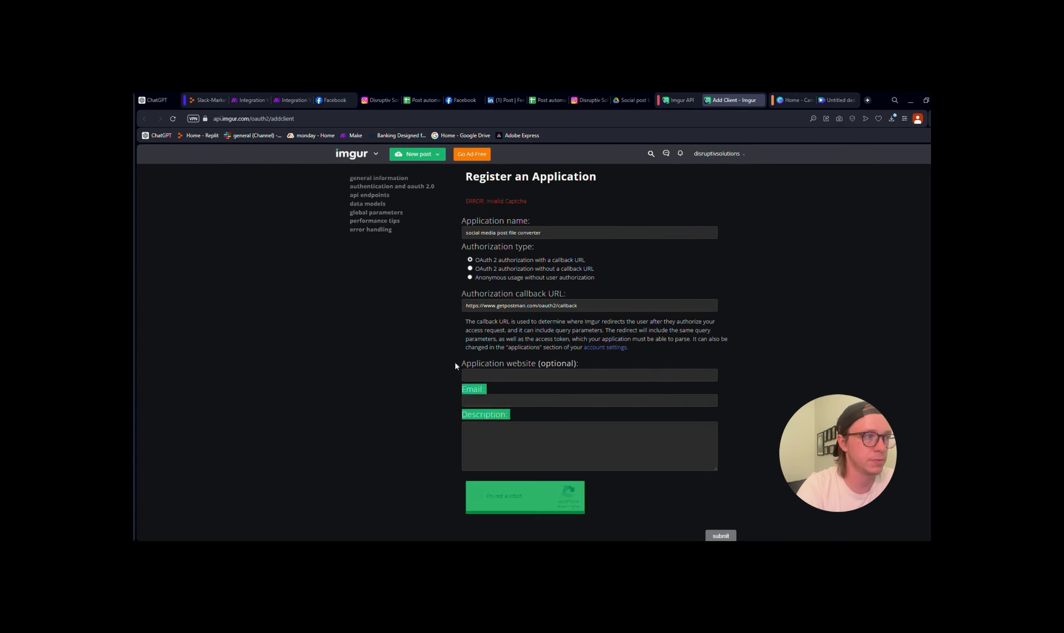
# - Fill in the contact e-mail and enter the description "social media post file converter" in the Imgur registration form
pyautogui.click(508, 400)
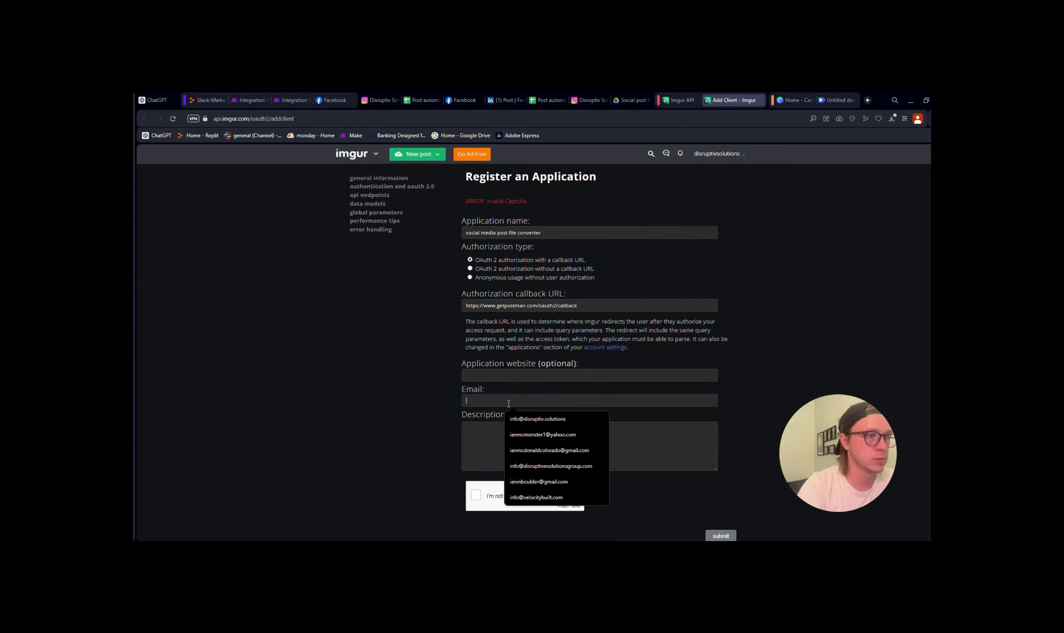
pyautogui.click(538, 419)
pyautogui.click(534, 434)
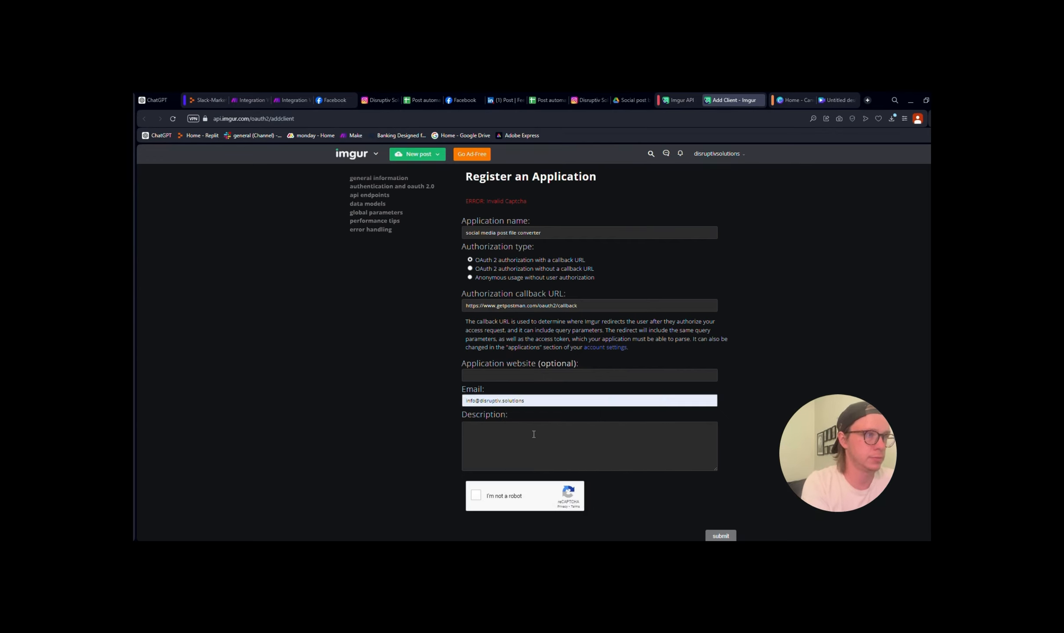
pyautogui.write('social med')
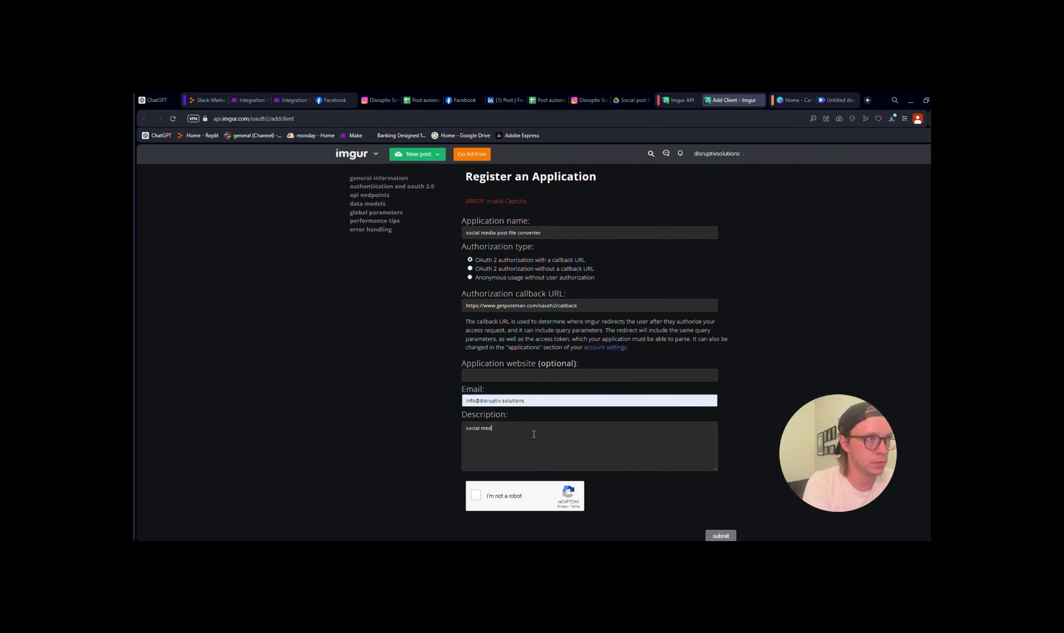
pyautogui.write('ia post file co')
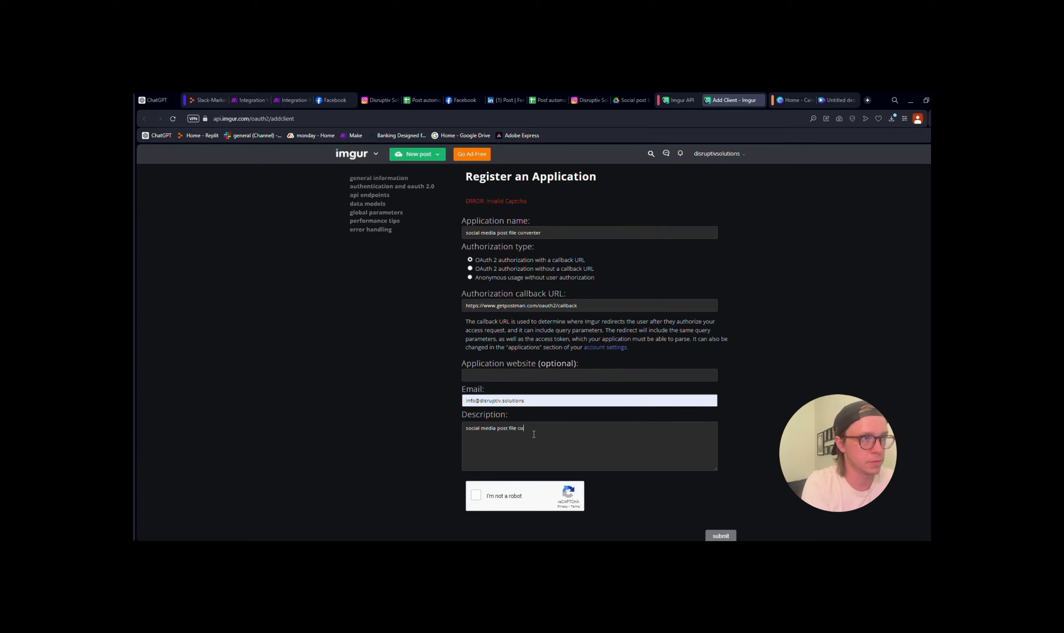
pyautogui.write('nverter')
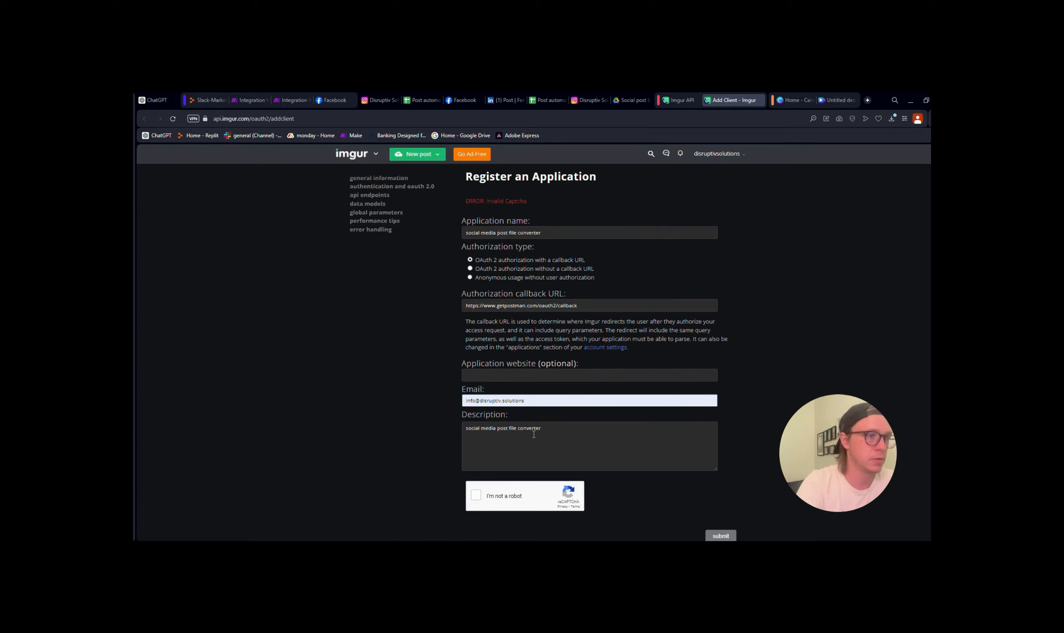
# - Complete the reCAPTCHA check and submit the Imgur application registration
pyautogui.click(476, 494)
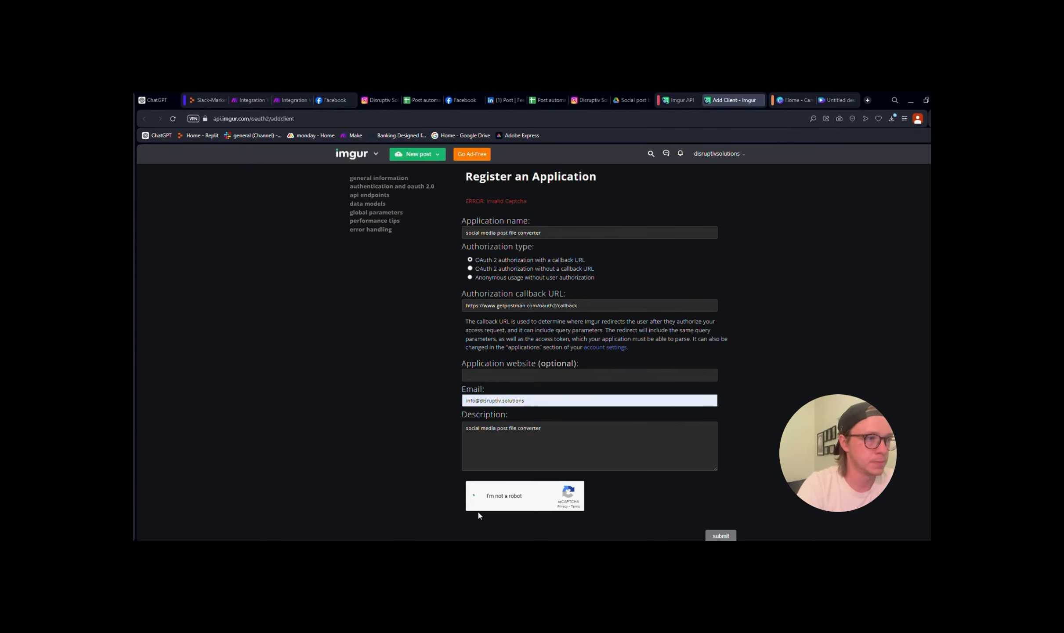
pyautogui.scroll(-1, 679, 480)
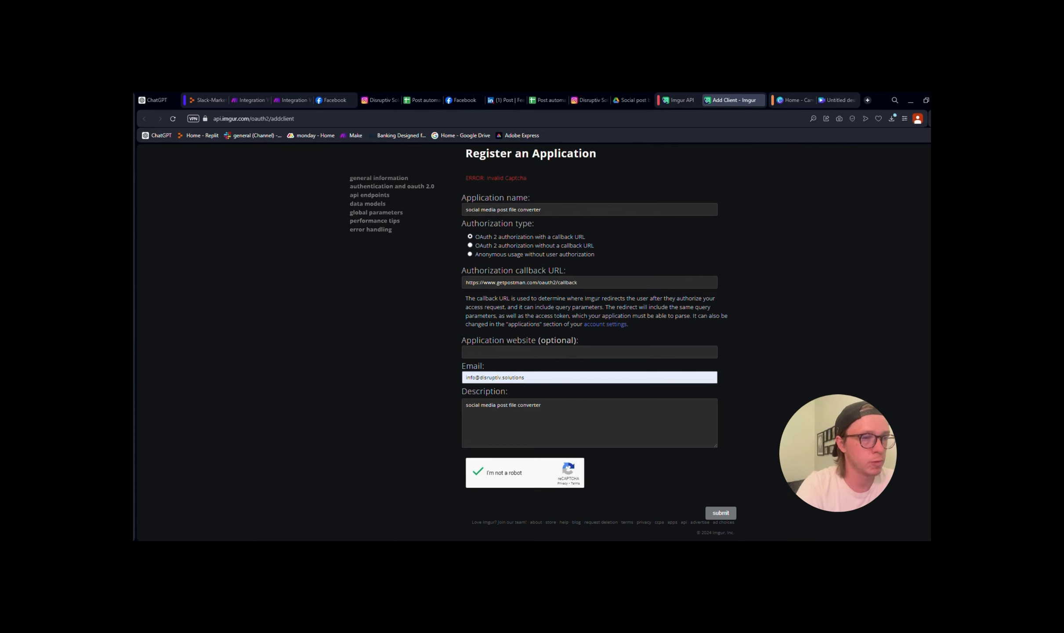
pyautogui.click(721, 513)
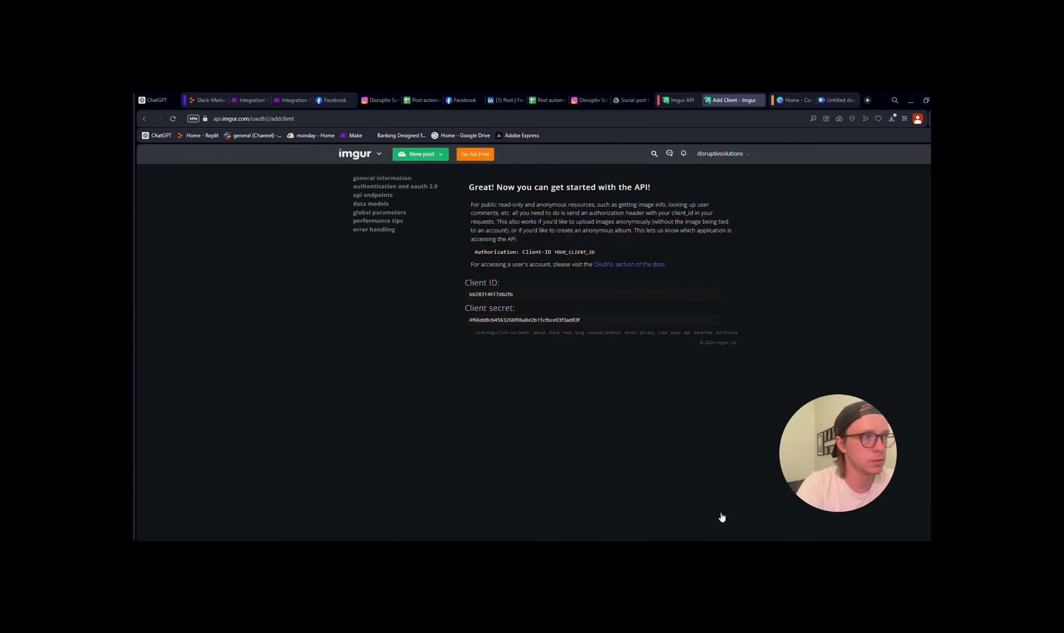
# - Copy the newly registered Imgur application's client ID
pyautogui.moveTo(513, 294); pyautogui.dragTo(467, 294)
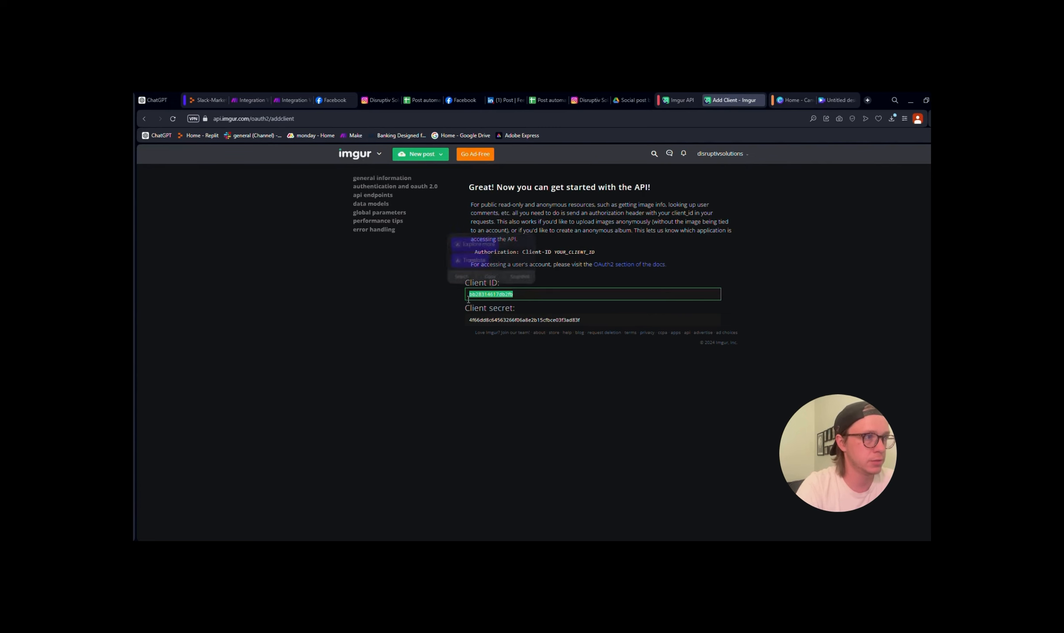
pyautogui.rightClick(483, 294)
pyautogui.click(513, 321)
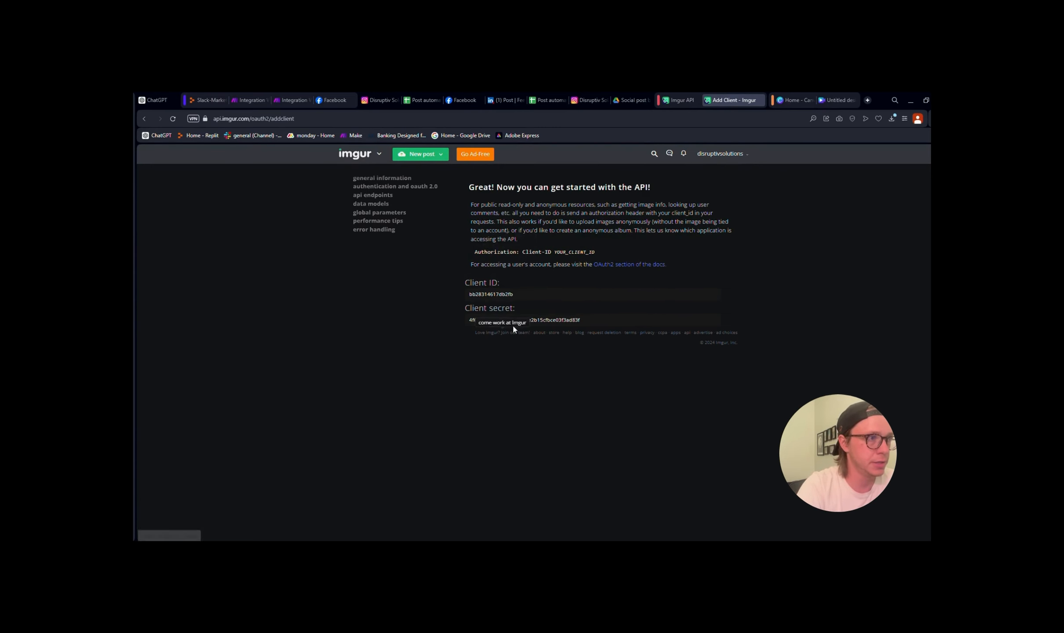
# - Select the newly registered Imgur application's client secret
pyautogui.doubleClick(532, 319)
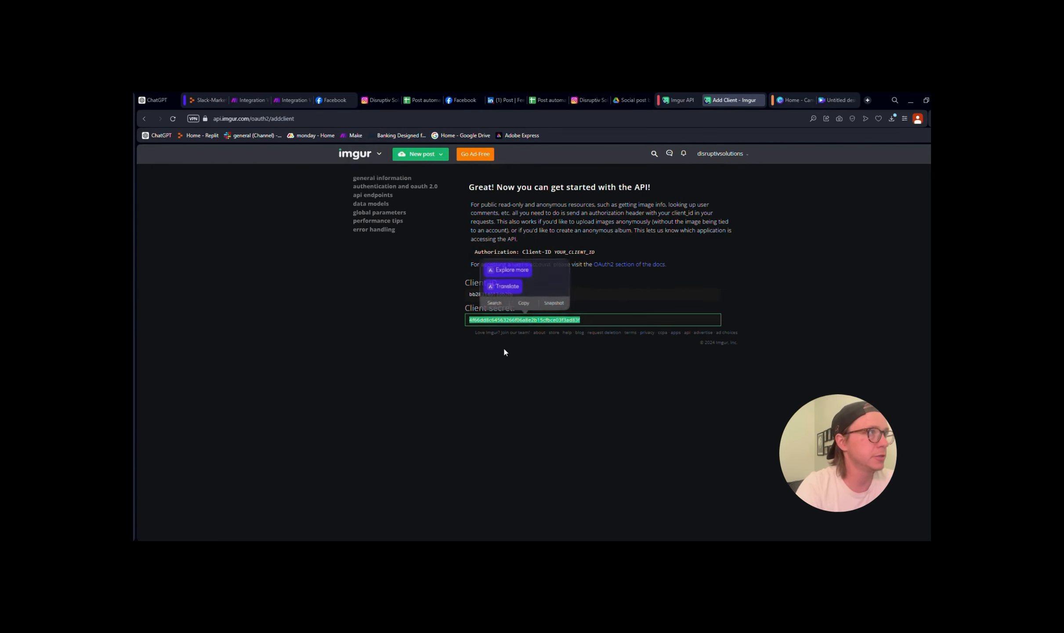
# - Switch to Make, open the inactive Integration Webhooks scenario and delete all of its modules
pyautogui.click(216, 100)
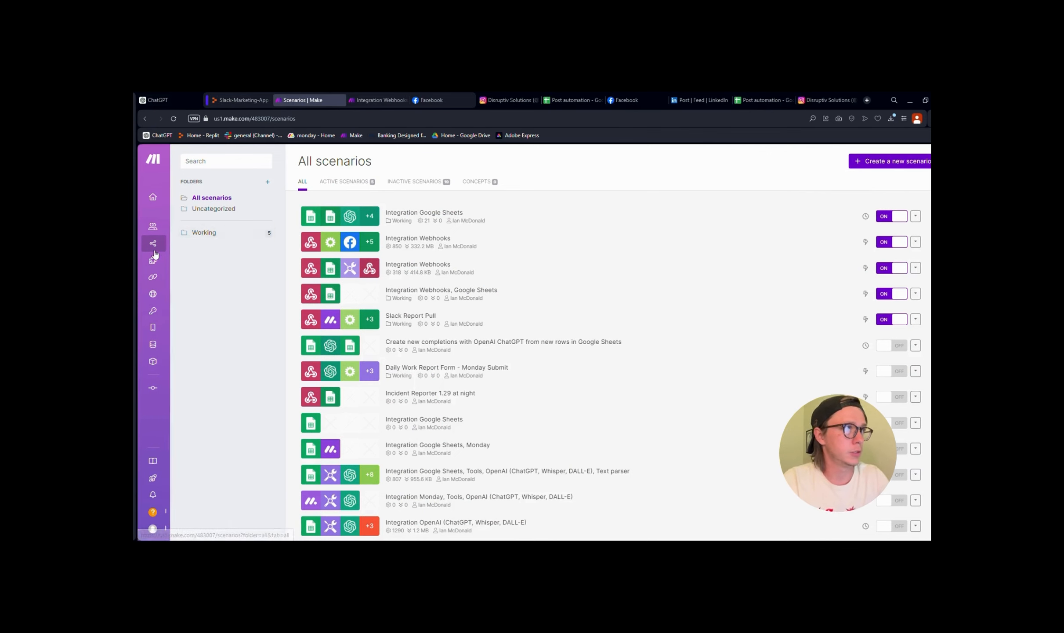
pyautogui.moveTo(153, 249)
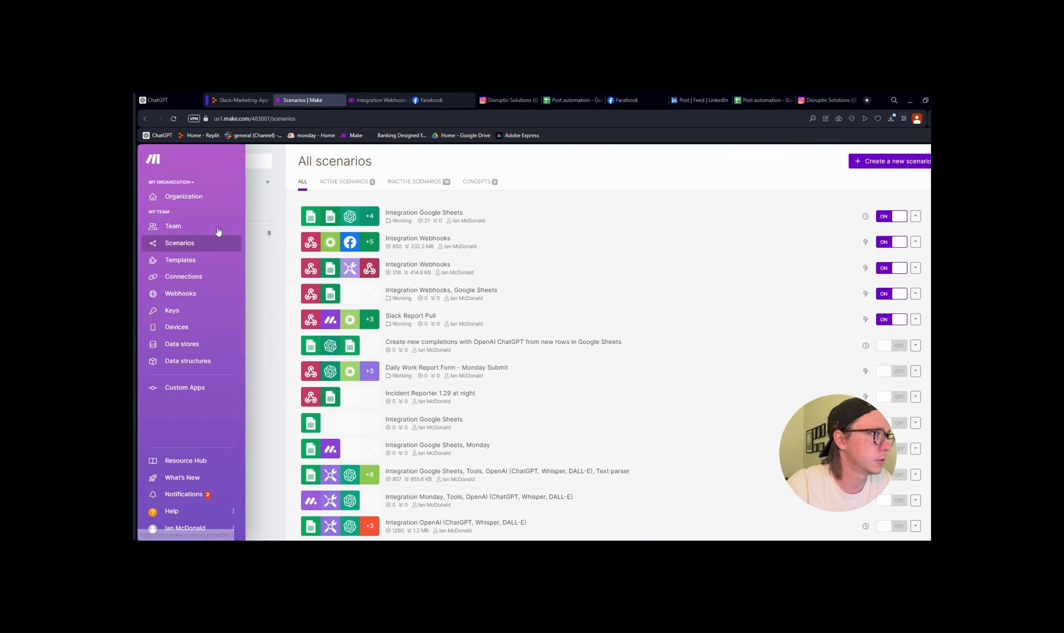
pyautogui.scroll(-1, 307, 250)
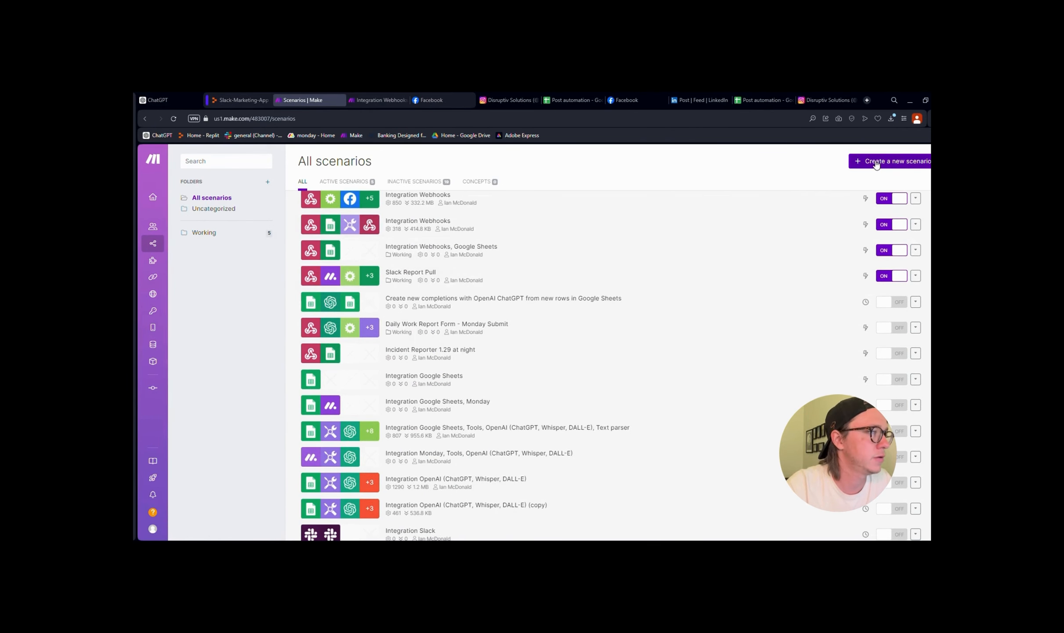
pyautogui.scroll(-5, 409, 377)
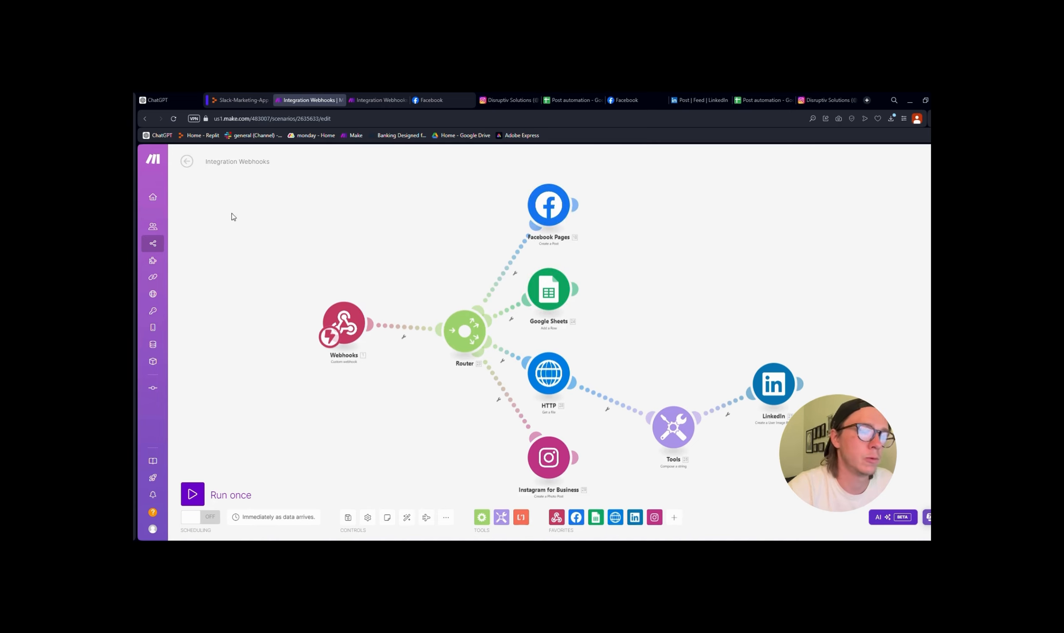
pyautogui.moveTo(215, 188); pyautogui.dragTo(853, 509)
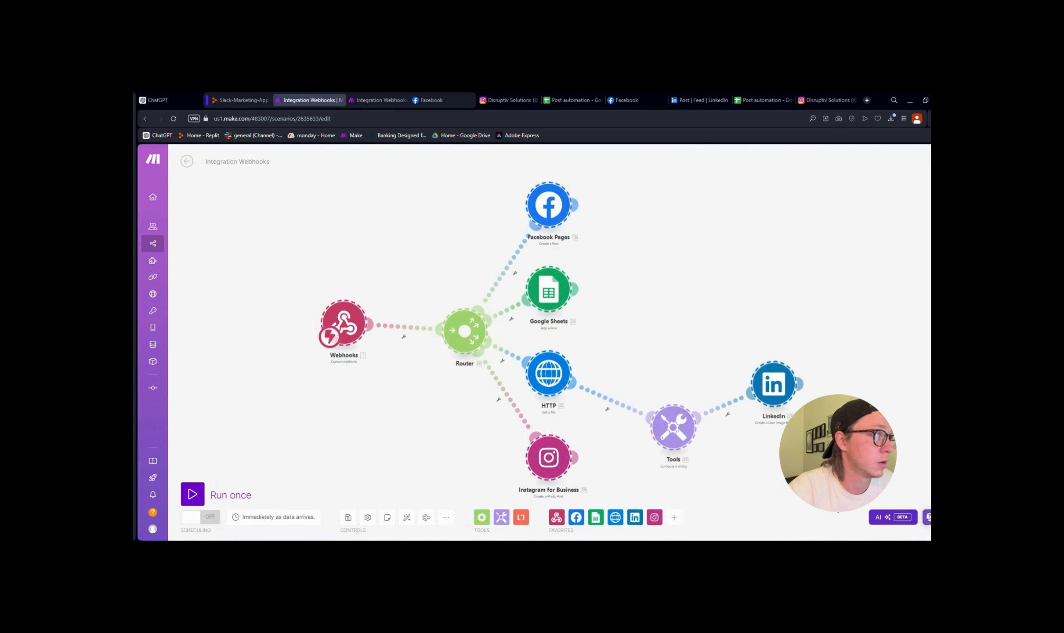
pyautogui.press('Delete')
# - Add a Custom webhook trigger as the first module of the emptied scenario
pyautogui.click(353, 315)
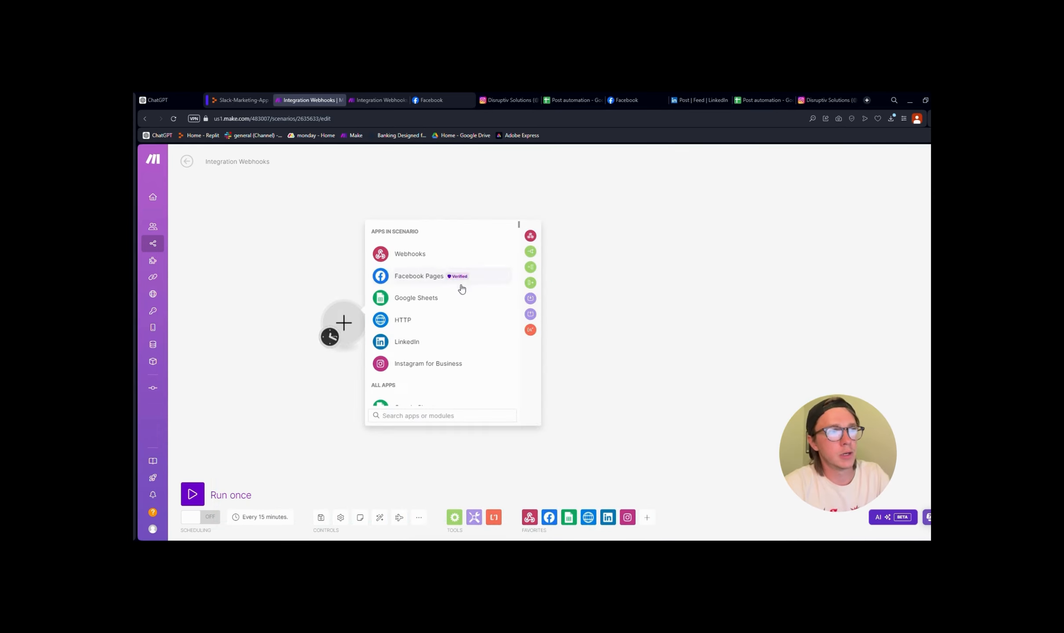
pyautogui.click(426, 252)
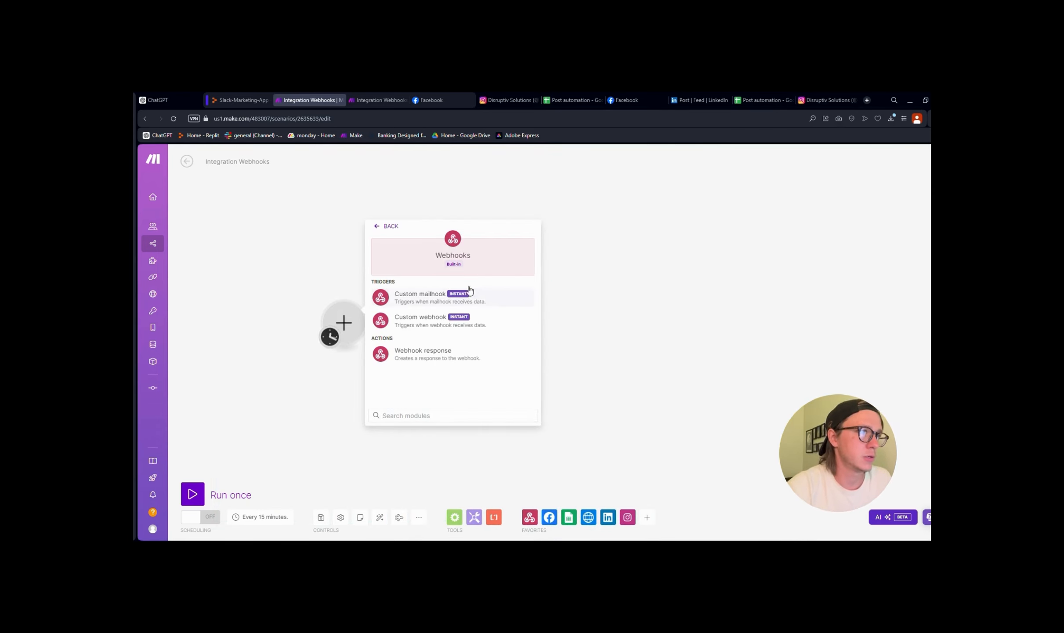
pyautogui.click(422, 317)
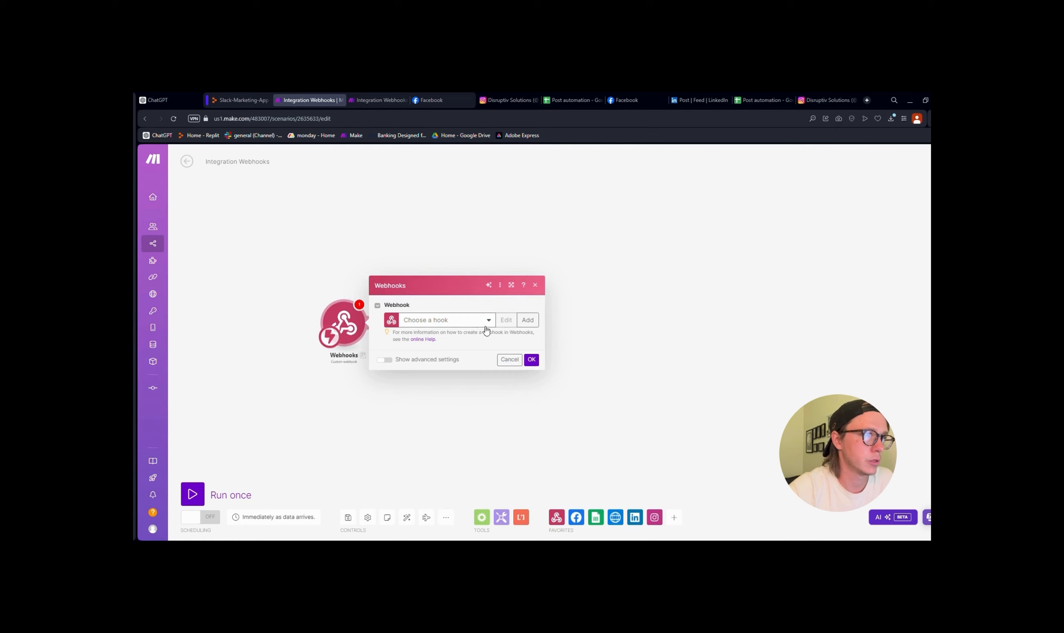
# - Create a webhook named SocialMediaPostAppHook for the trigger, leaving the IP restrictions empty
pyautogui.click(528, 319)
pyautogui.tripleClick(605, 289)
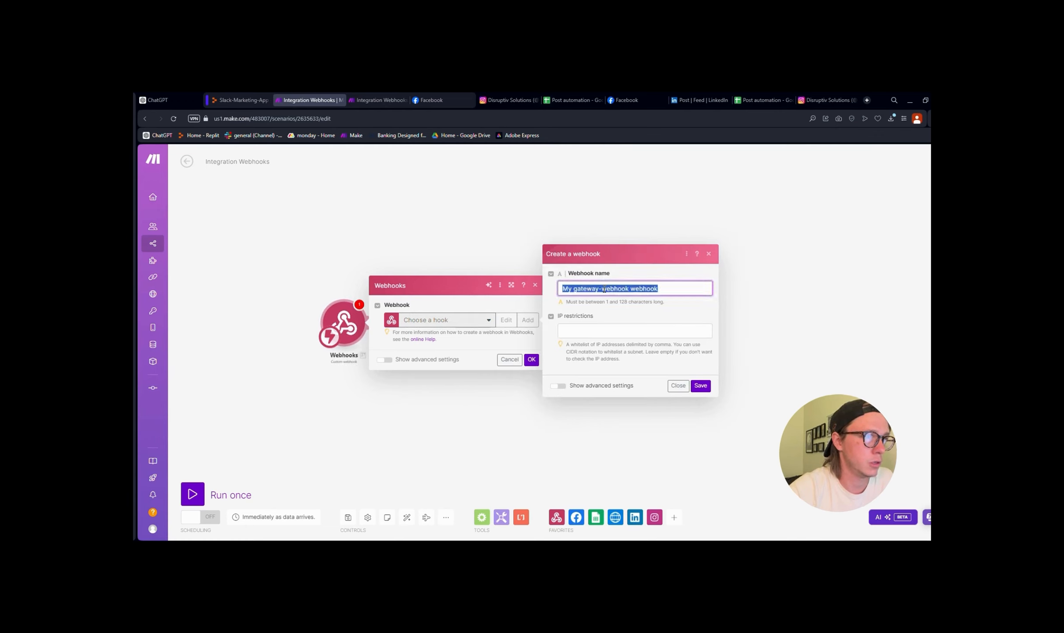
pyautogui.write('social')
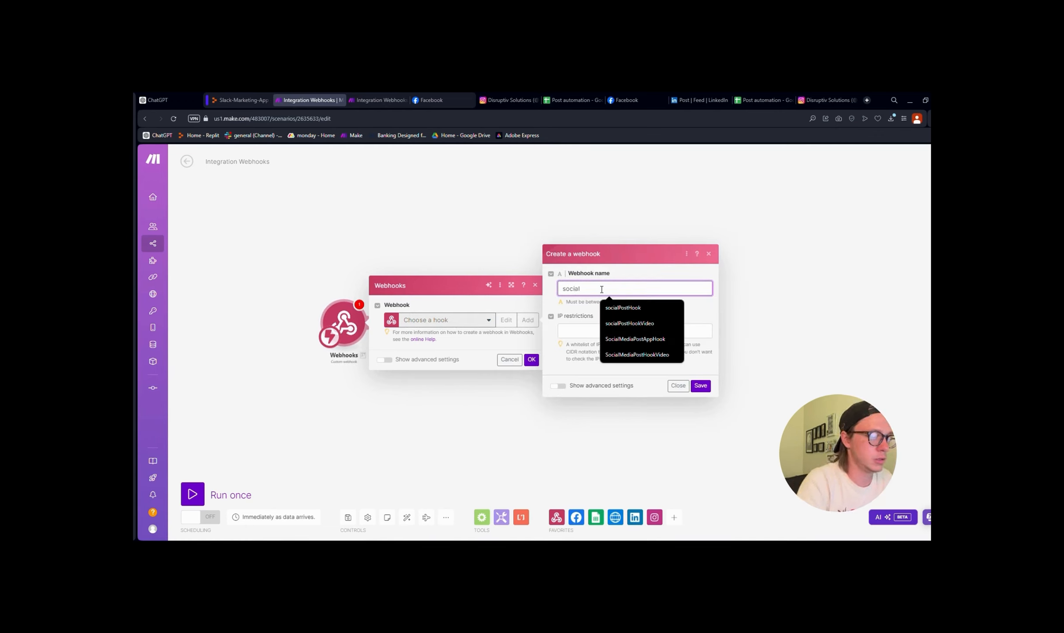
pyautogui.write('media')
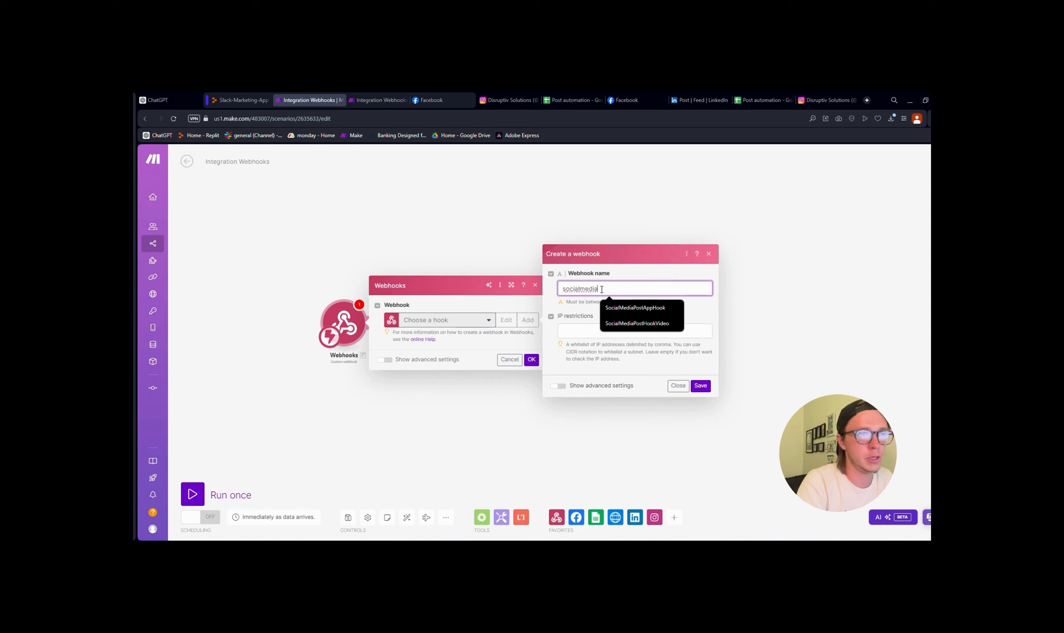
pyautogui.click(635, 307)
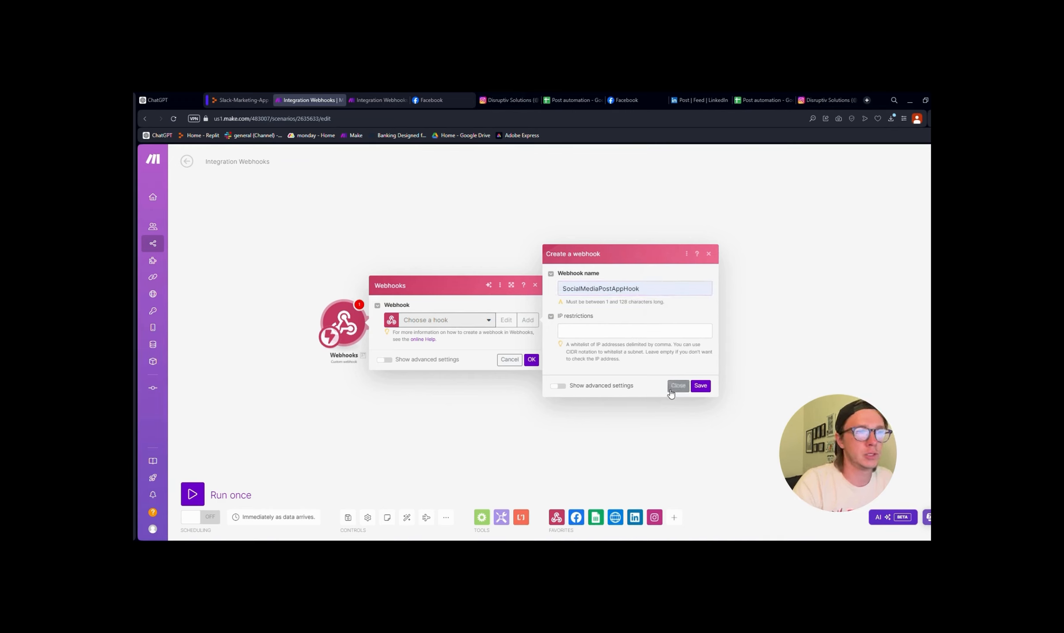
pyautogui.click(700, 385)
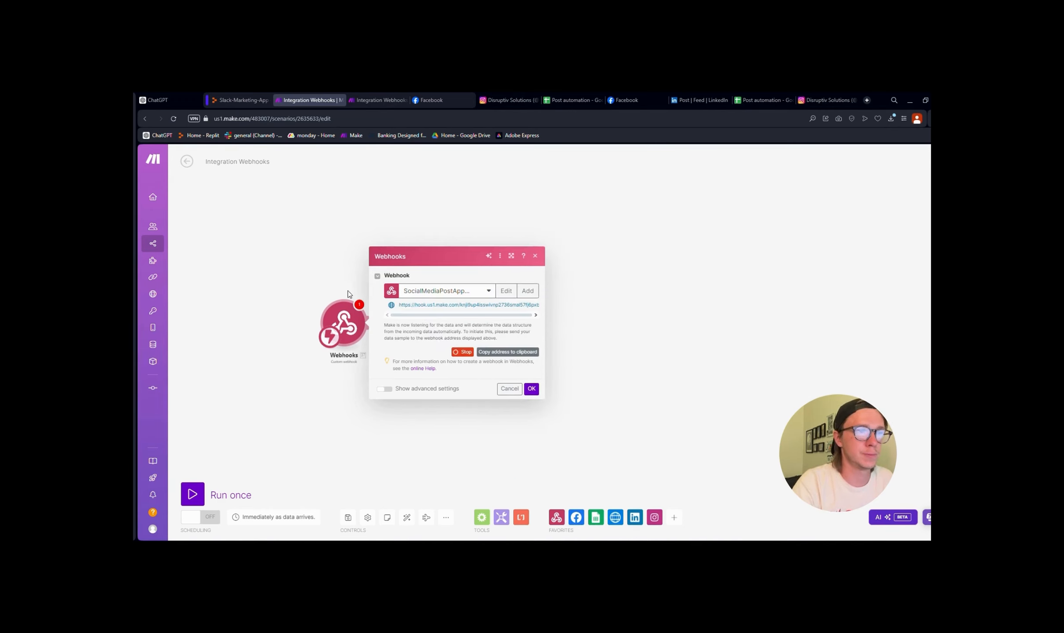
# - Copy the webhook's address, stop the running app in Replit and replace the MAKE_WEBHOOK_URL secret's value with the copied address
pyautogui.click(508, 352)
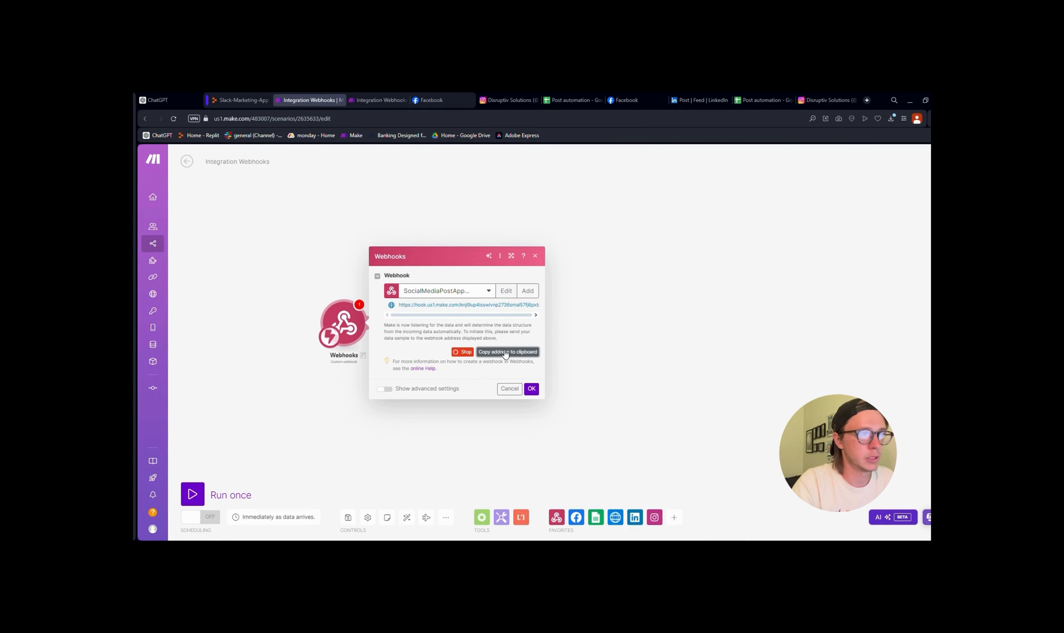
pyautogui.click(237, 100)
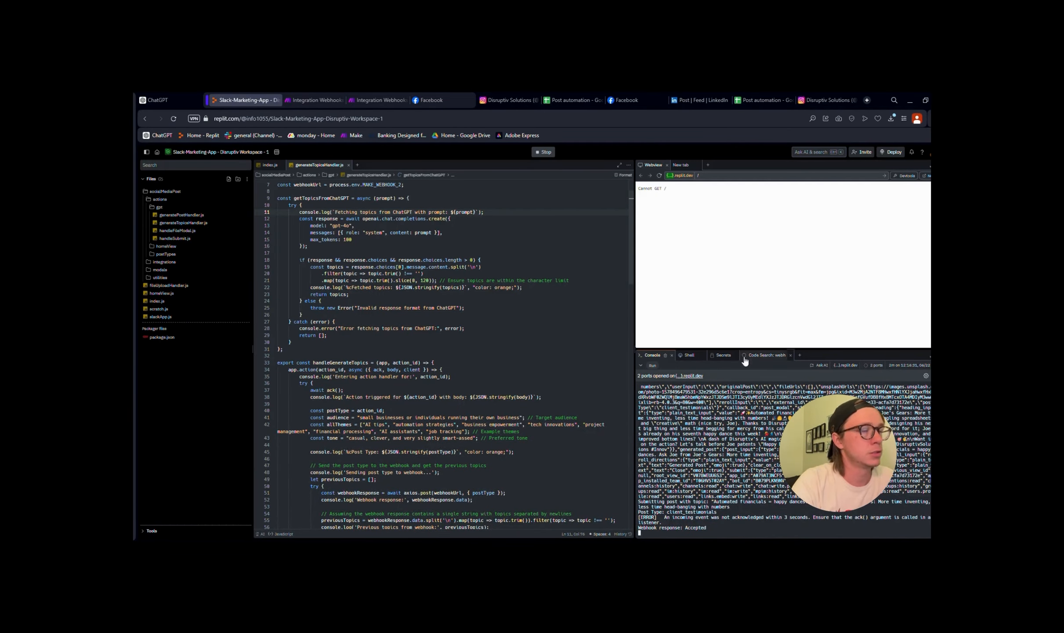
pyautogui.click(727, 356)
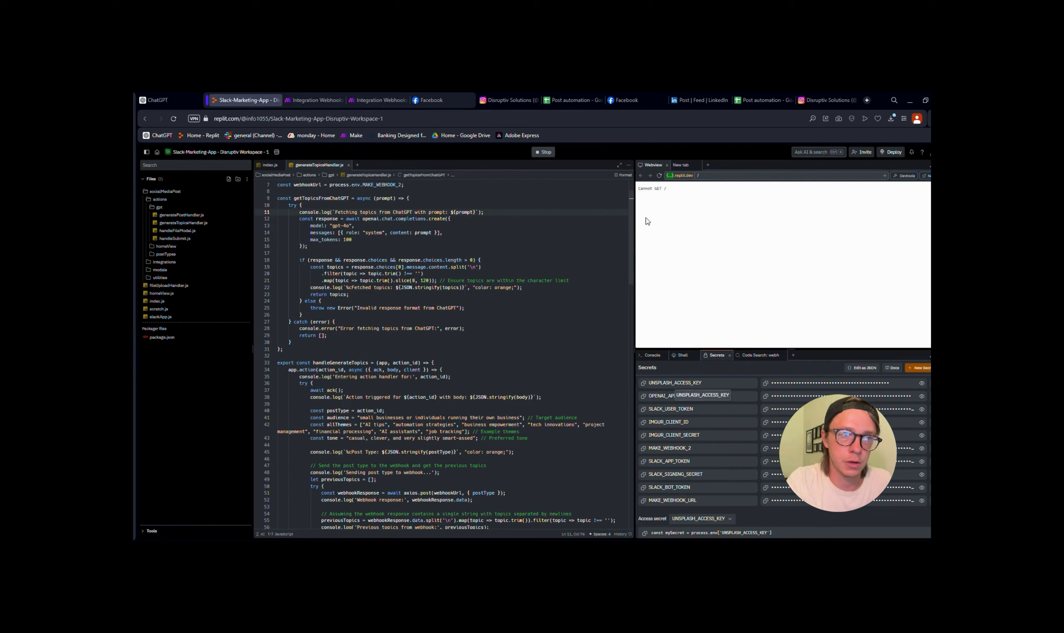
pyautogui.click(543, 151)
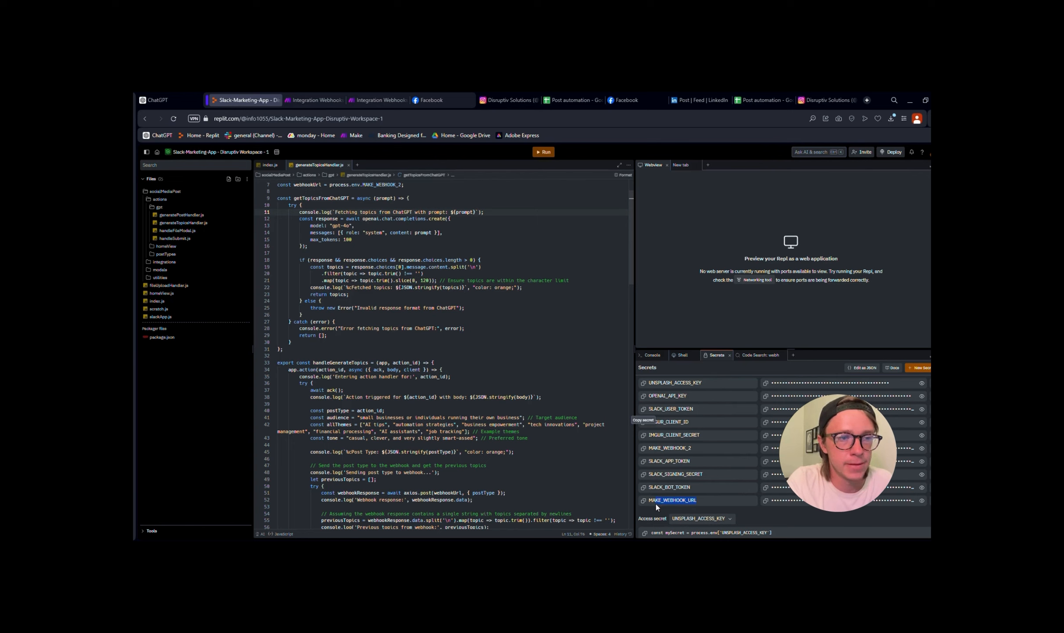
pyautogui.click(705, 502)
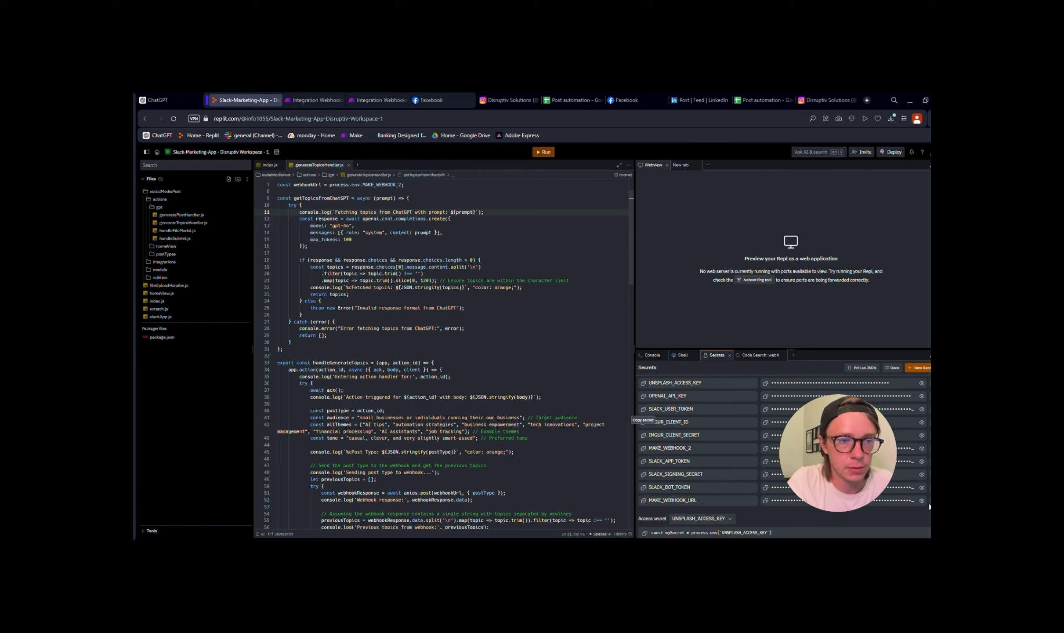
pyautogui.click(886, 501)
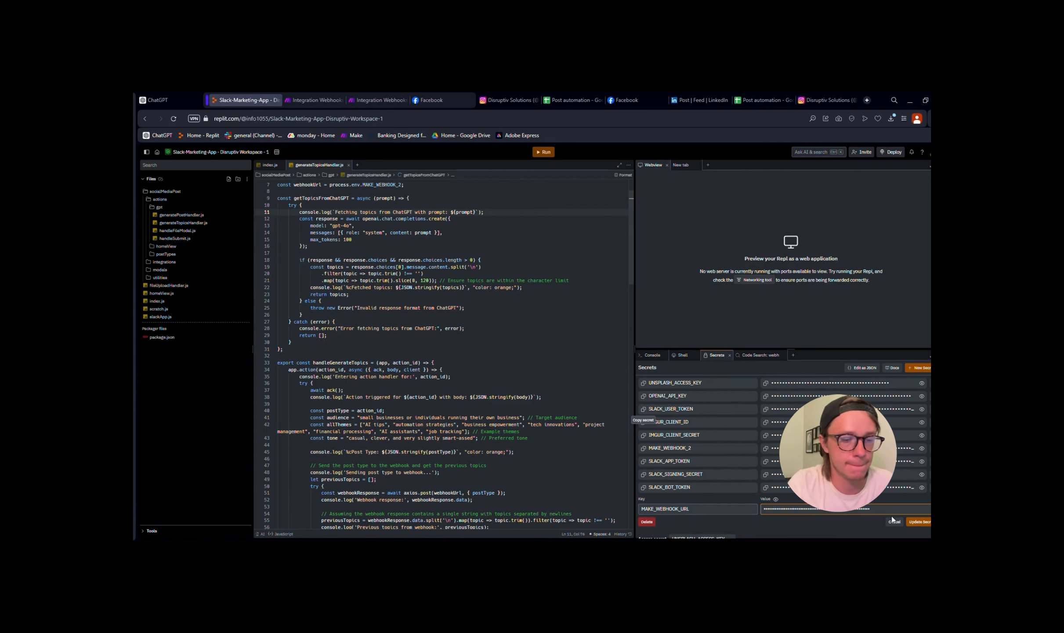
pyautogui.click(894, 521)
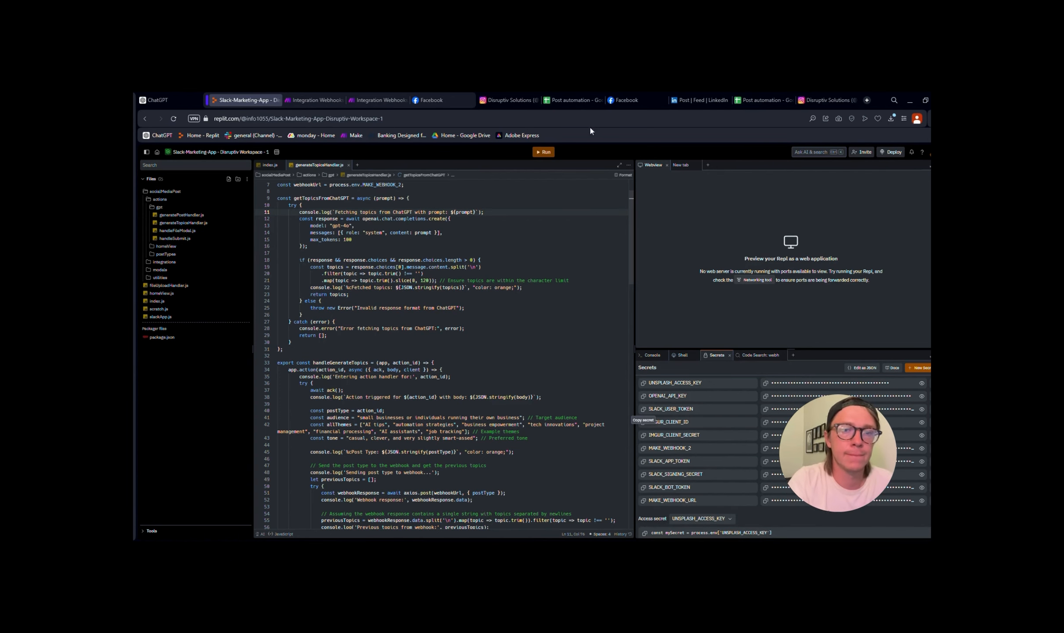
# - Run the Replit project again and return to the listening webhook in Make
pyautogui.click(543, 152)
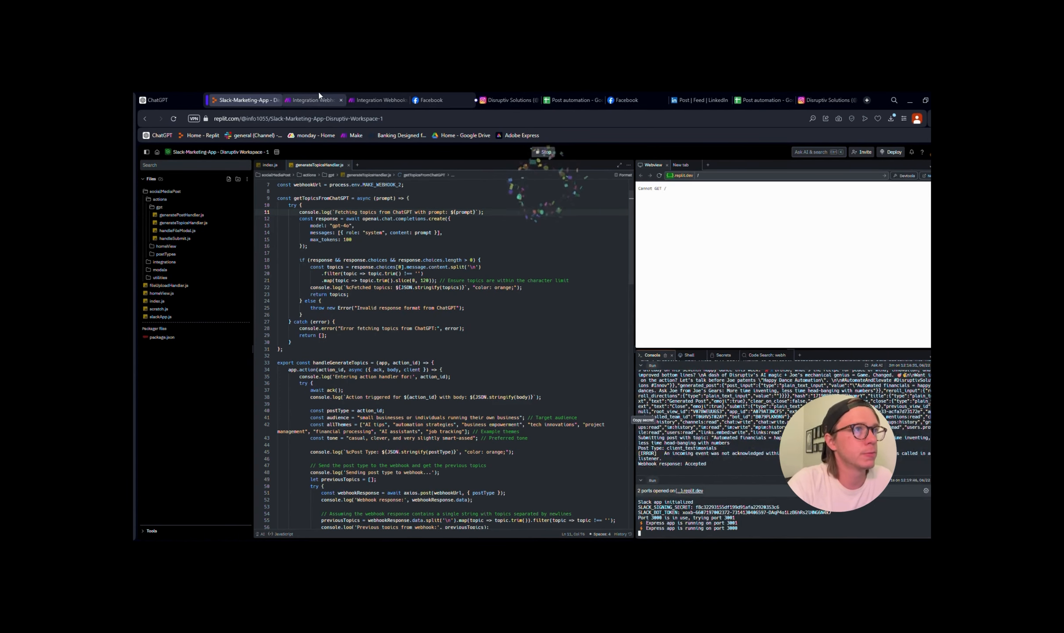
pyautogui.click(318, 93)
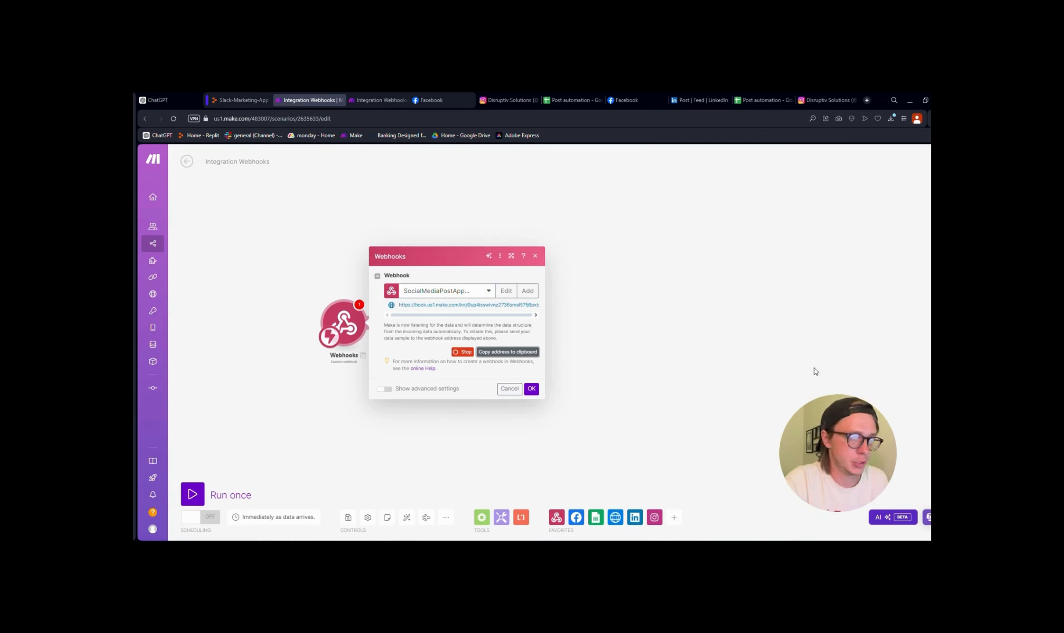
# - In Slack, start a post in the Social Media Post App and choose the suggested "Turning stress into success" topic
pyautogui.hotkey('alt', 'Tab')
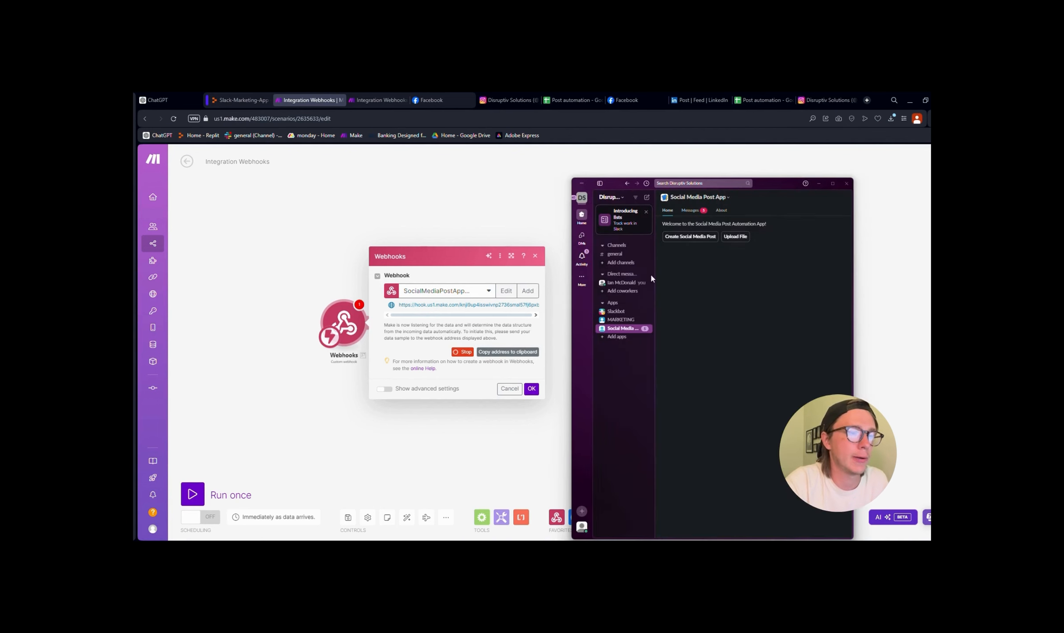
pyautogui.click(696, 236)
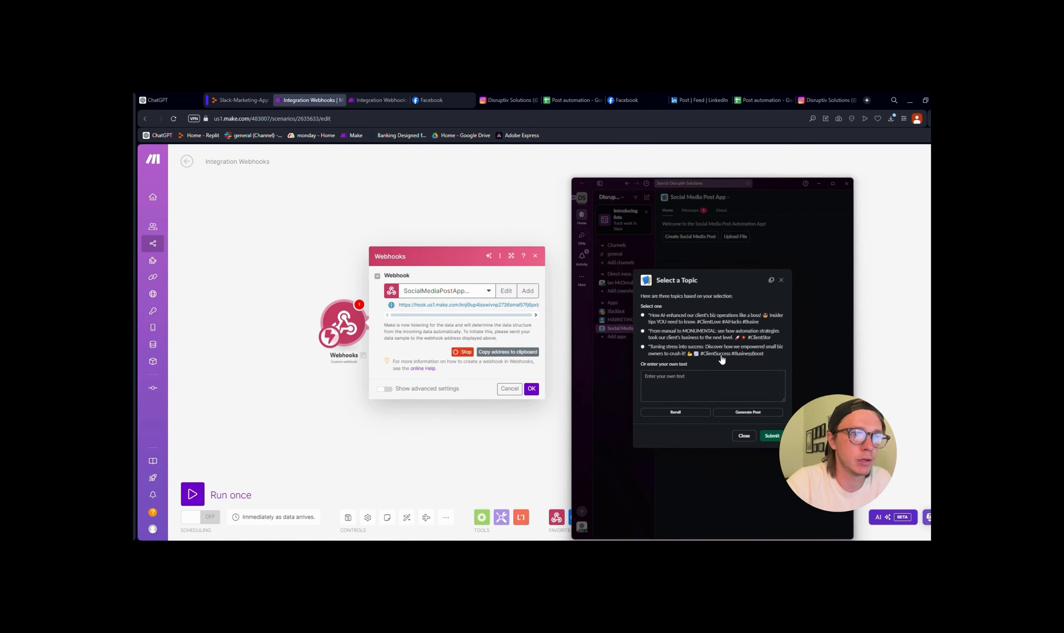
pyautogui.click(721, 354)
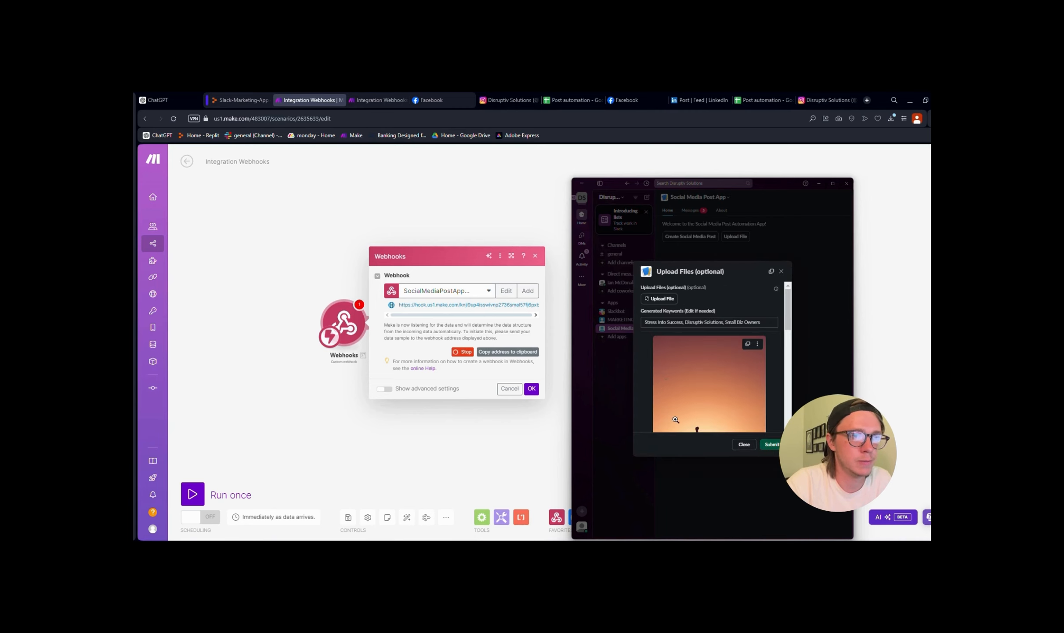
# - Select the suggested image of the silhouetted person with a raised fist and submit the generated post
pyautogui.scroll(-2, 707, 409)
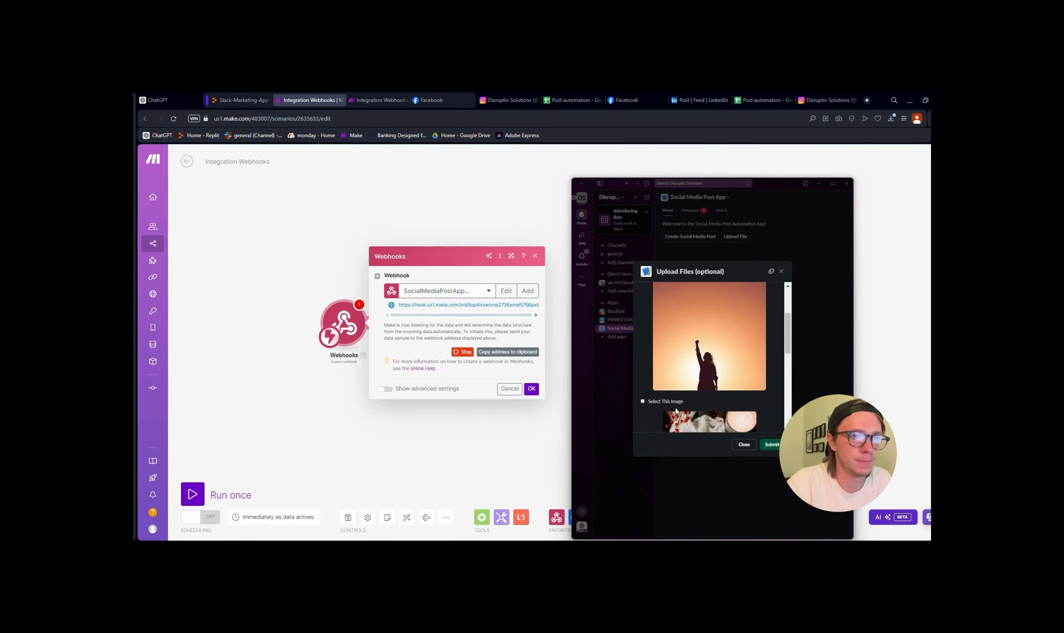
pyautogui.click(772, 444)
pyautogui.scroll(-5, 710, 352)
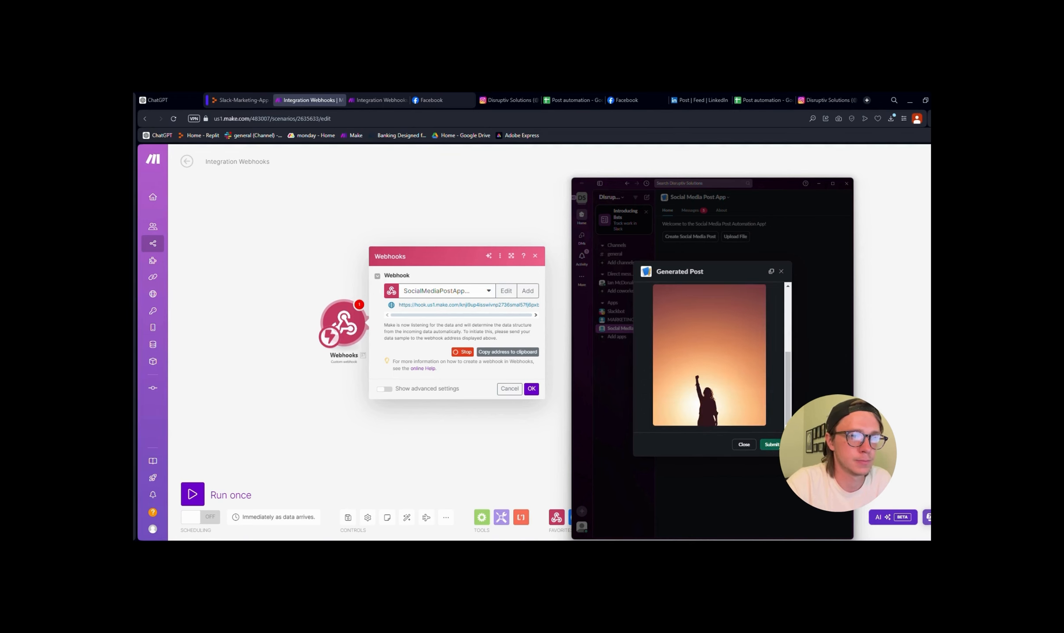
pyautogui.click(776, 445)
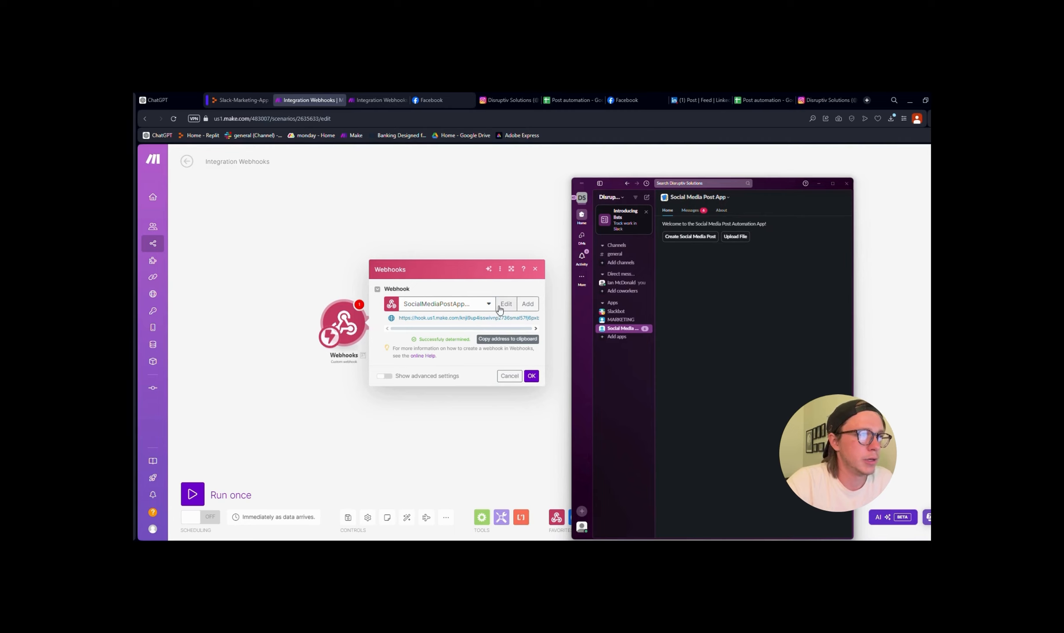
# - Return to Make, reopen the Webhooks module and confirm its settings
pyautogui.click(458, 197)
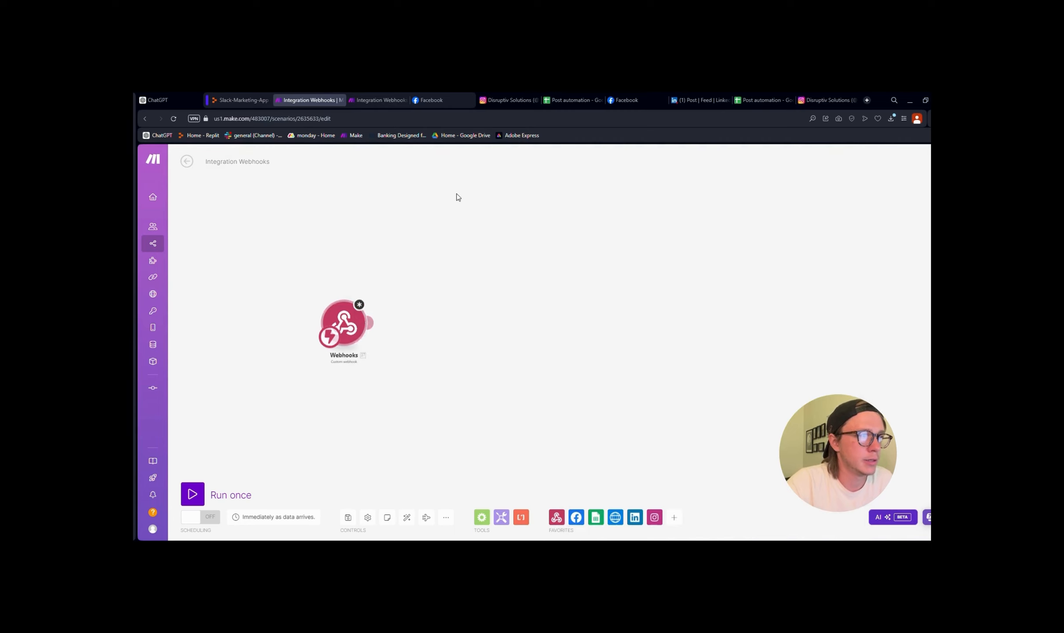
pyautogui.click(350, 323)
pyautogui.click(521, 376)
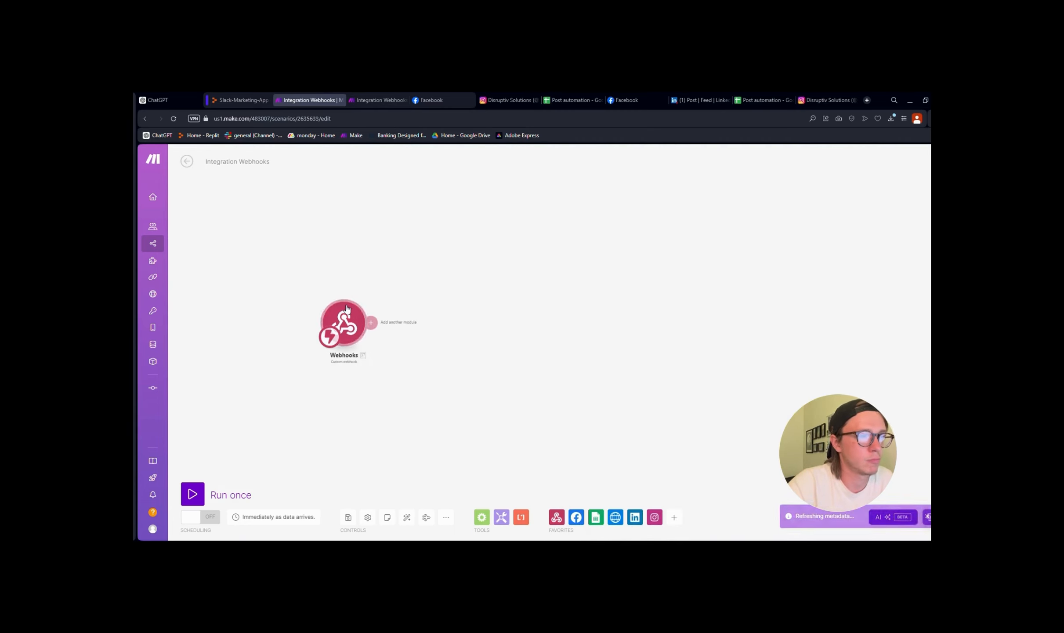